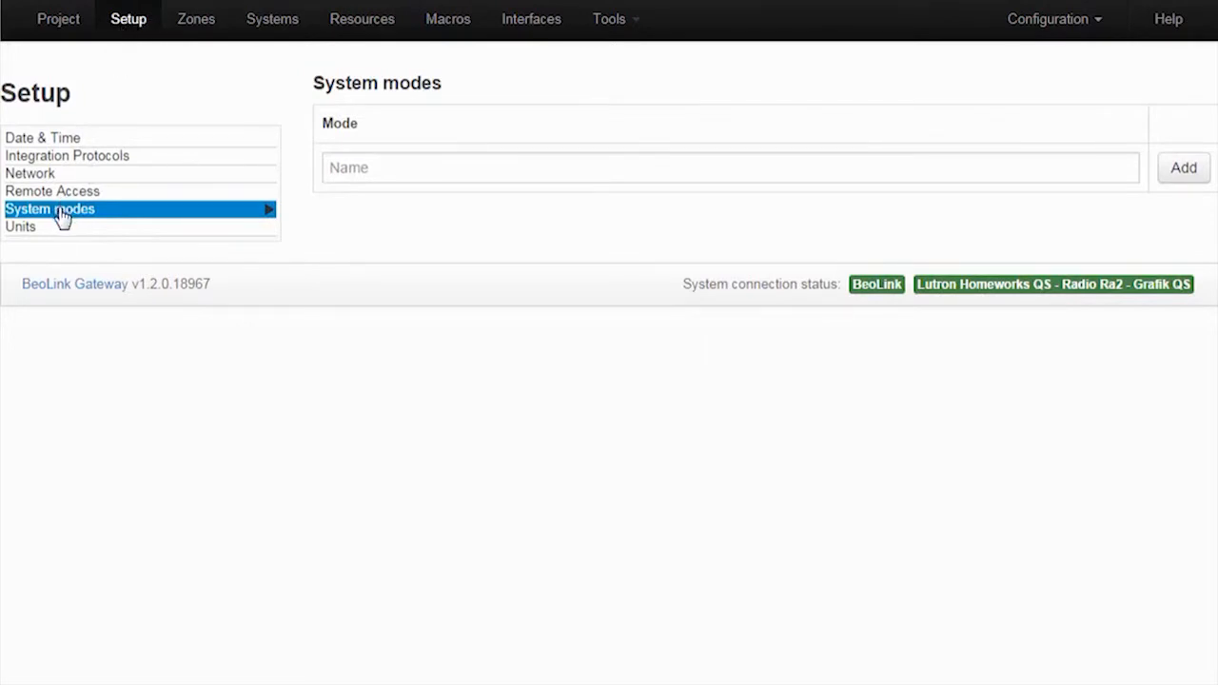
# Add two system modes named Home and Vacation
pyautogui.click(427, 172)
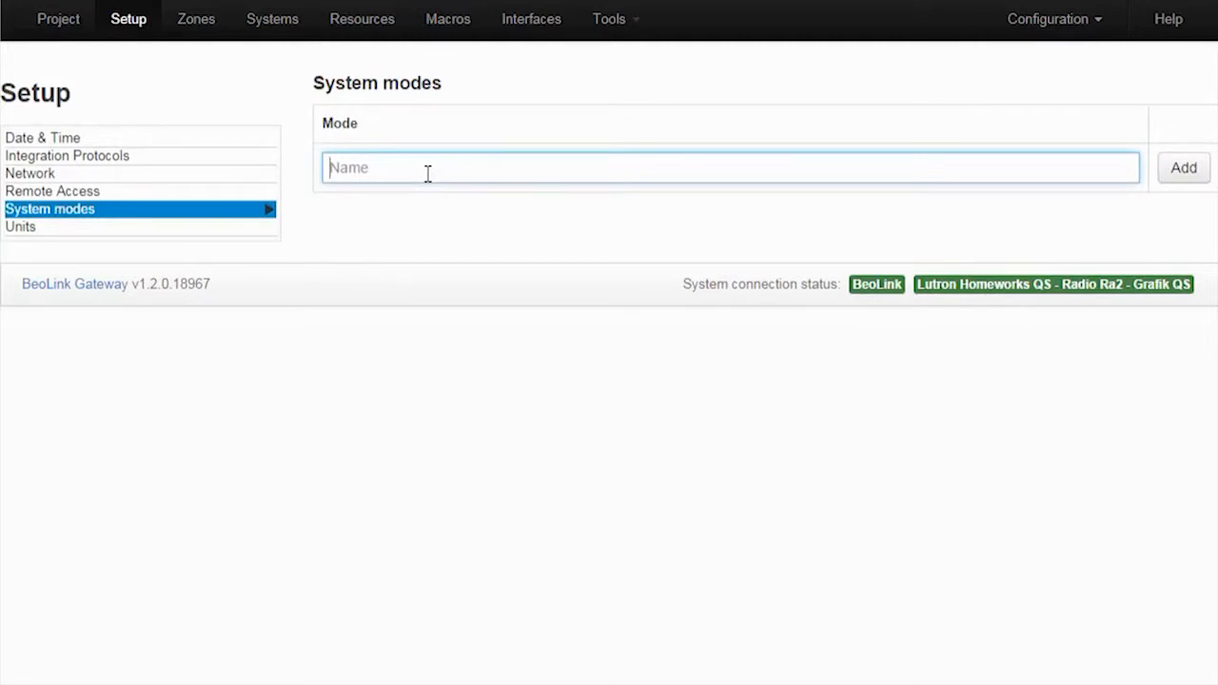
pyautogui.write('Home')
pyautogui.click(1183, 167)
pyautogui.click(507, 220)
pyautogui.write('Vacation')
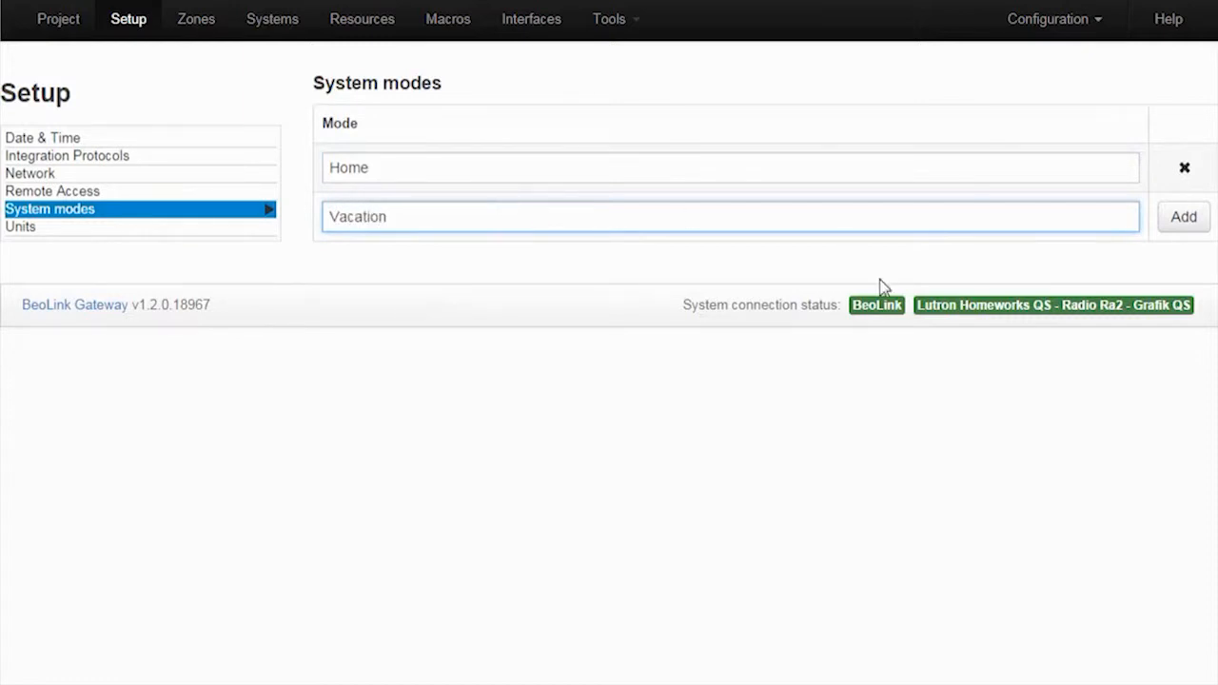
pyautogui.click(1178, 228)
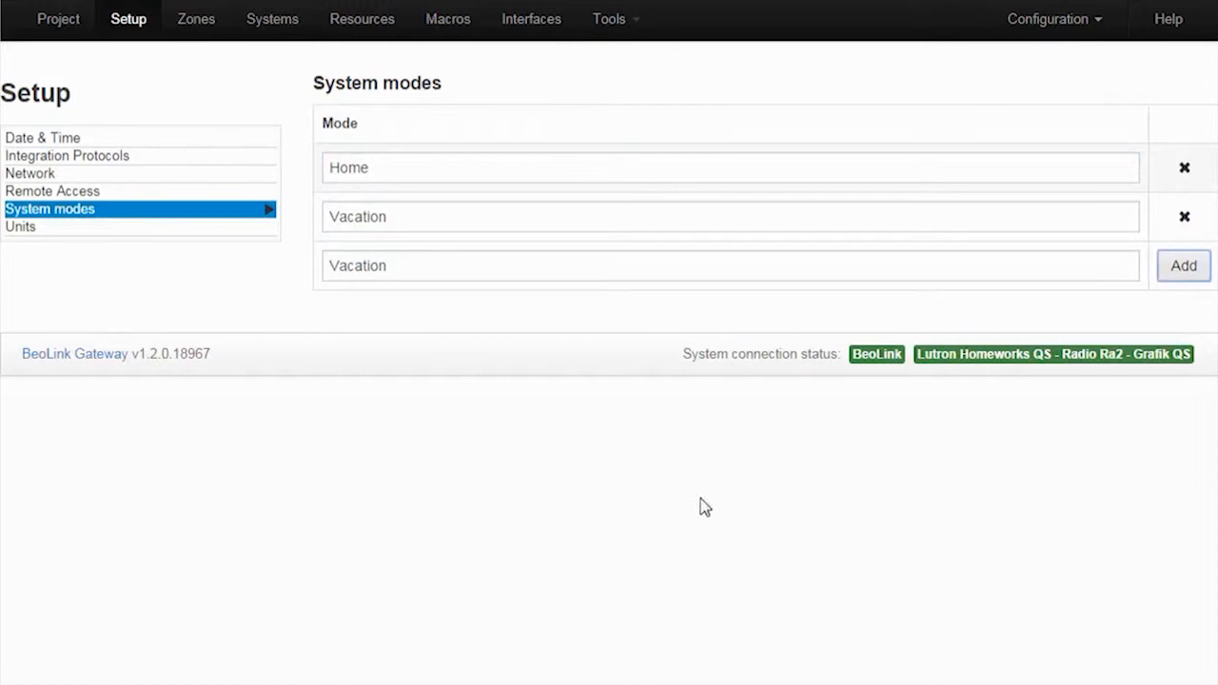
pyautogui.click(358, 26)
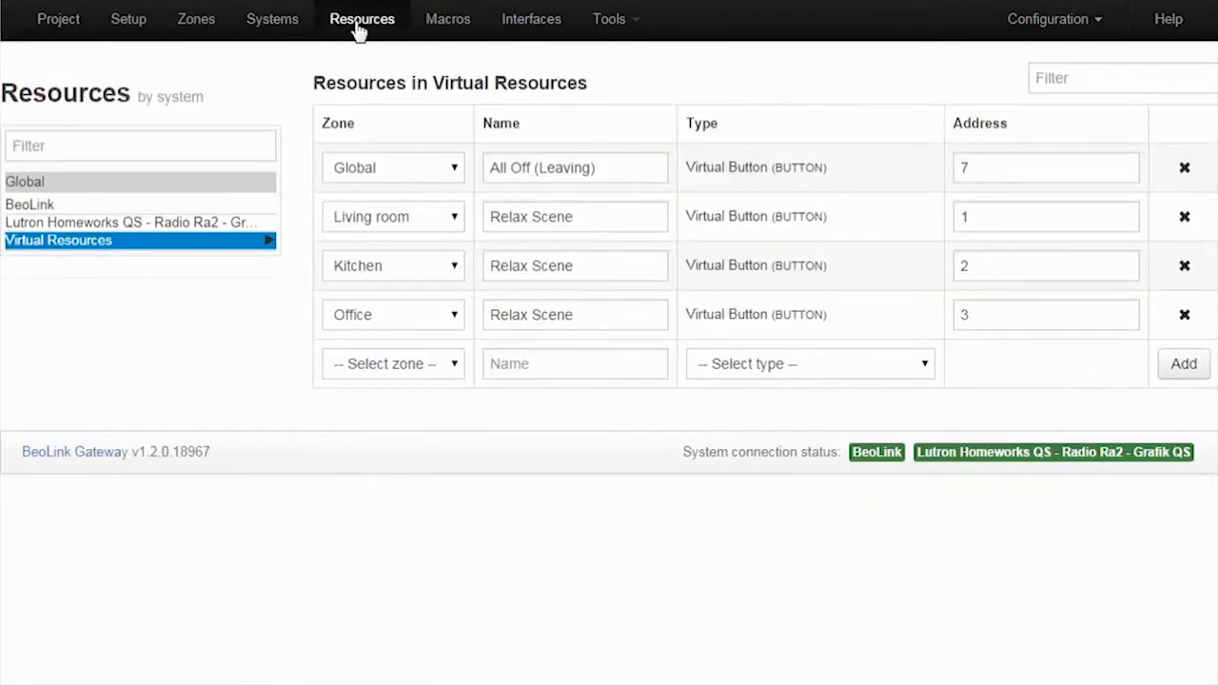
pyautogui.click(448, 21)
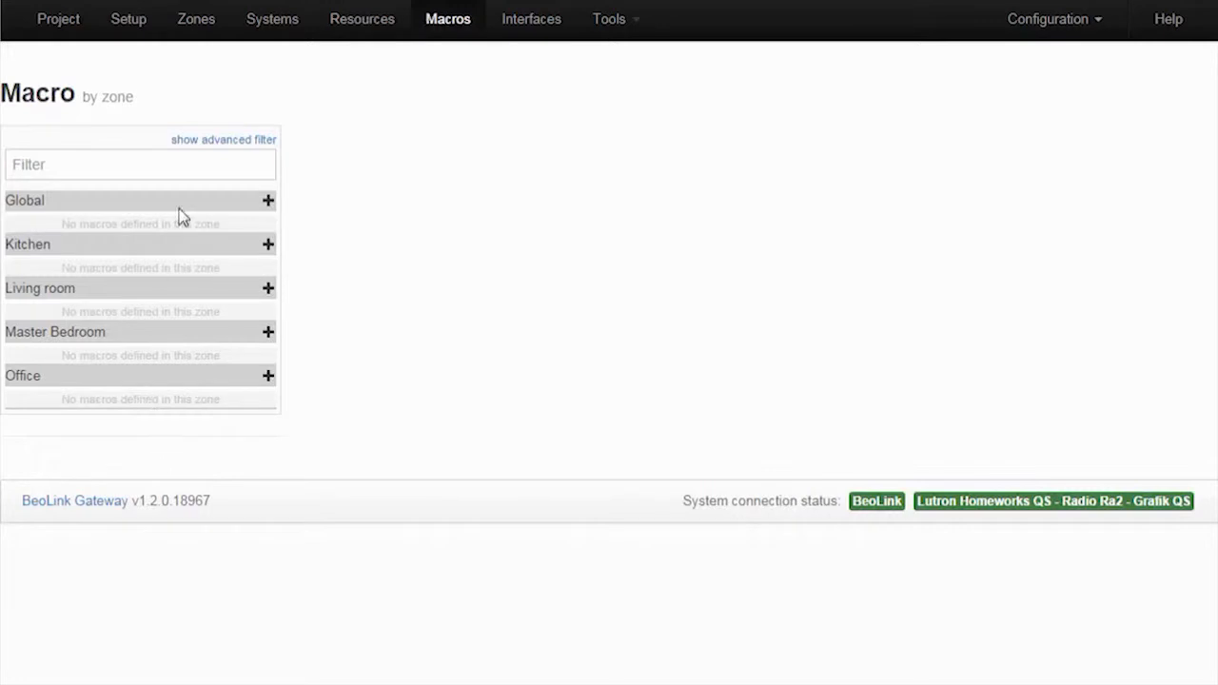
pyautogui.click(272, 29)
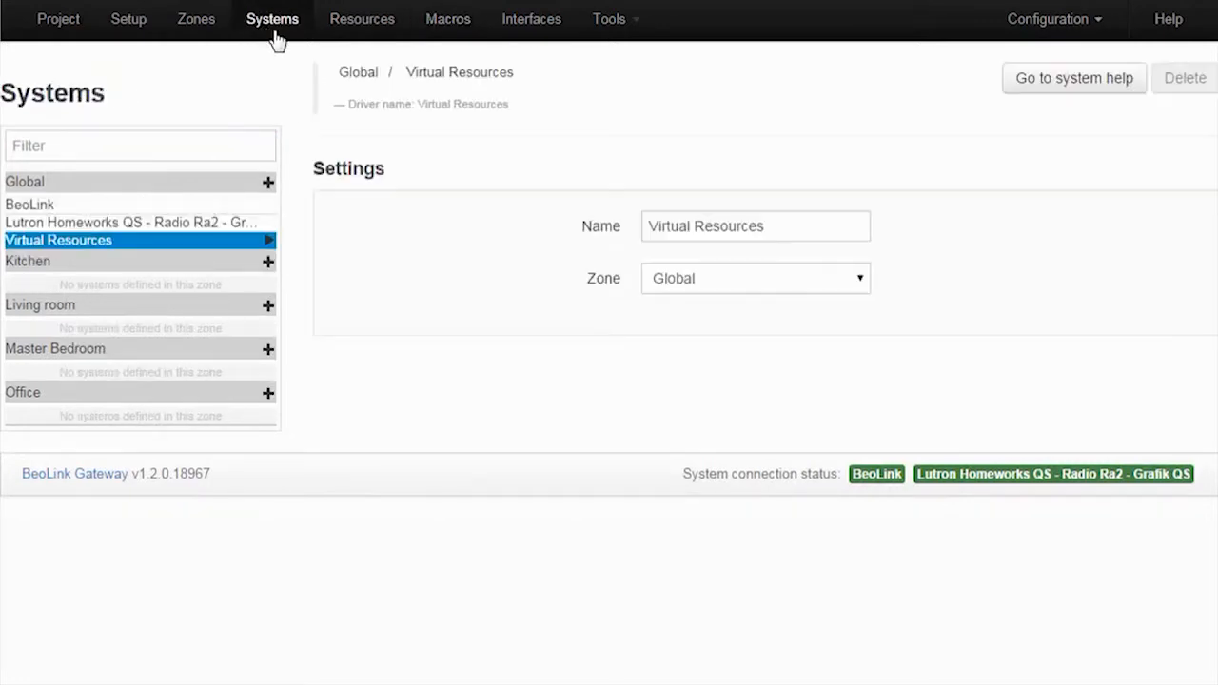
# Create a zone named House Mode in the Main area and give it the plain house icon
pyautogui.click(191, 29)
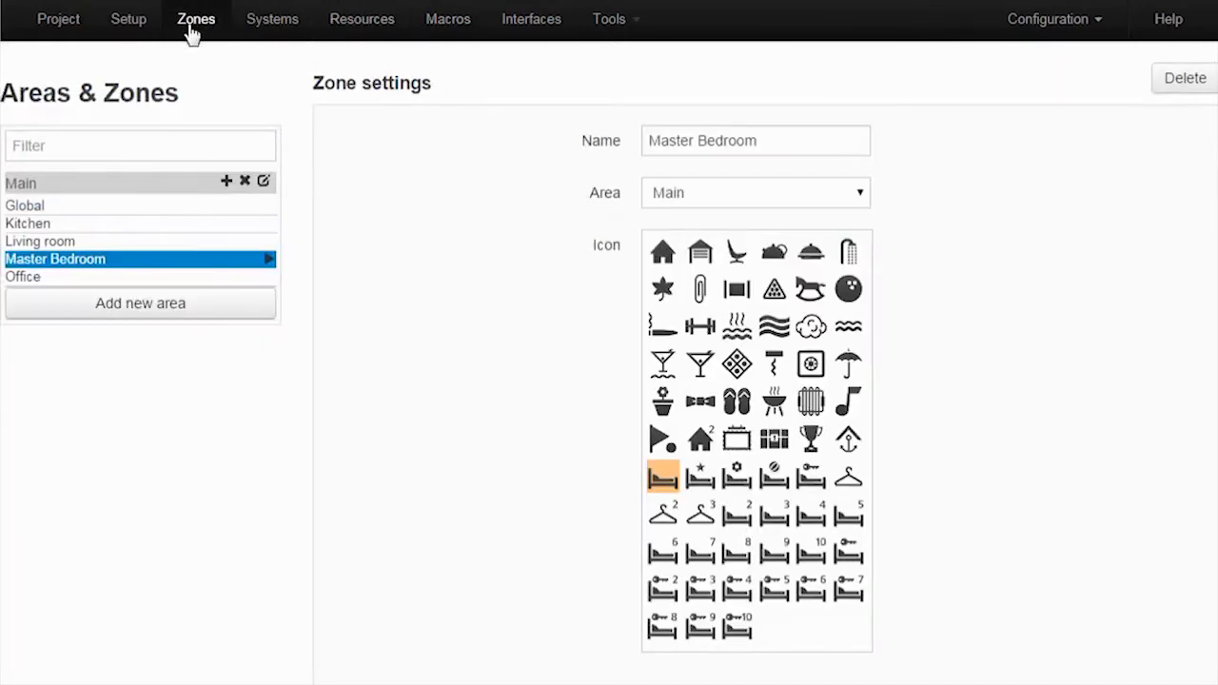
pyautogui.click(226, 181)
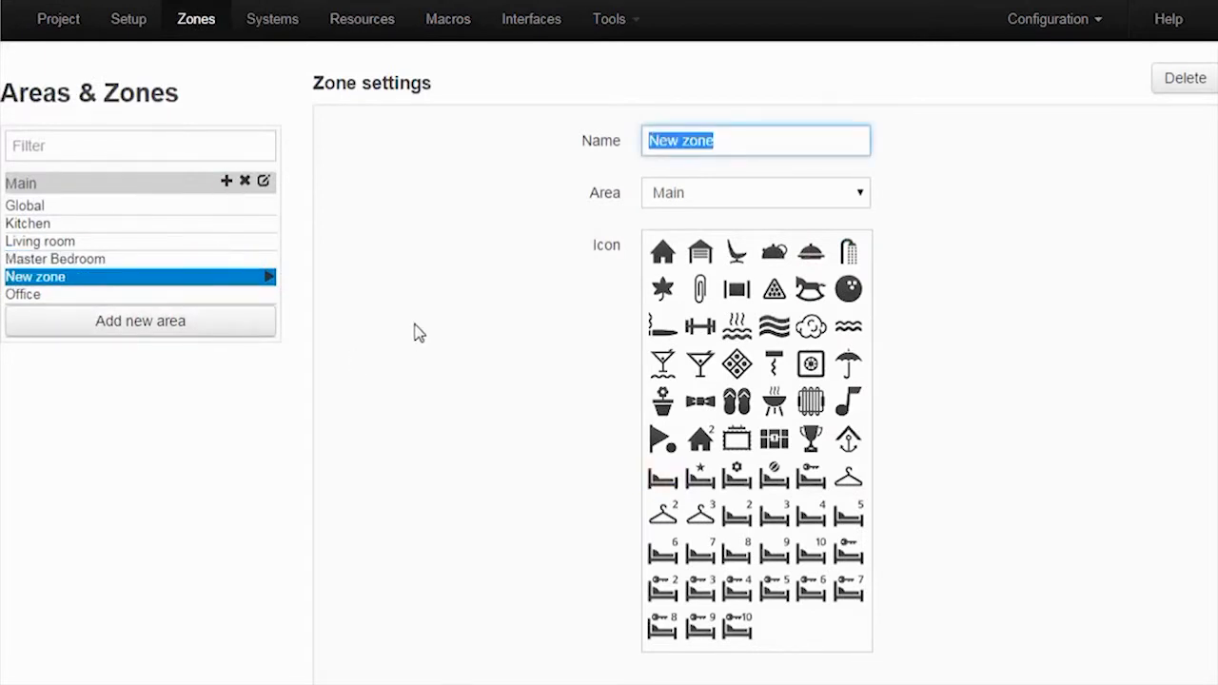
pyautogui.write('House Mode')
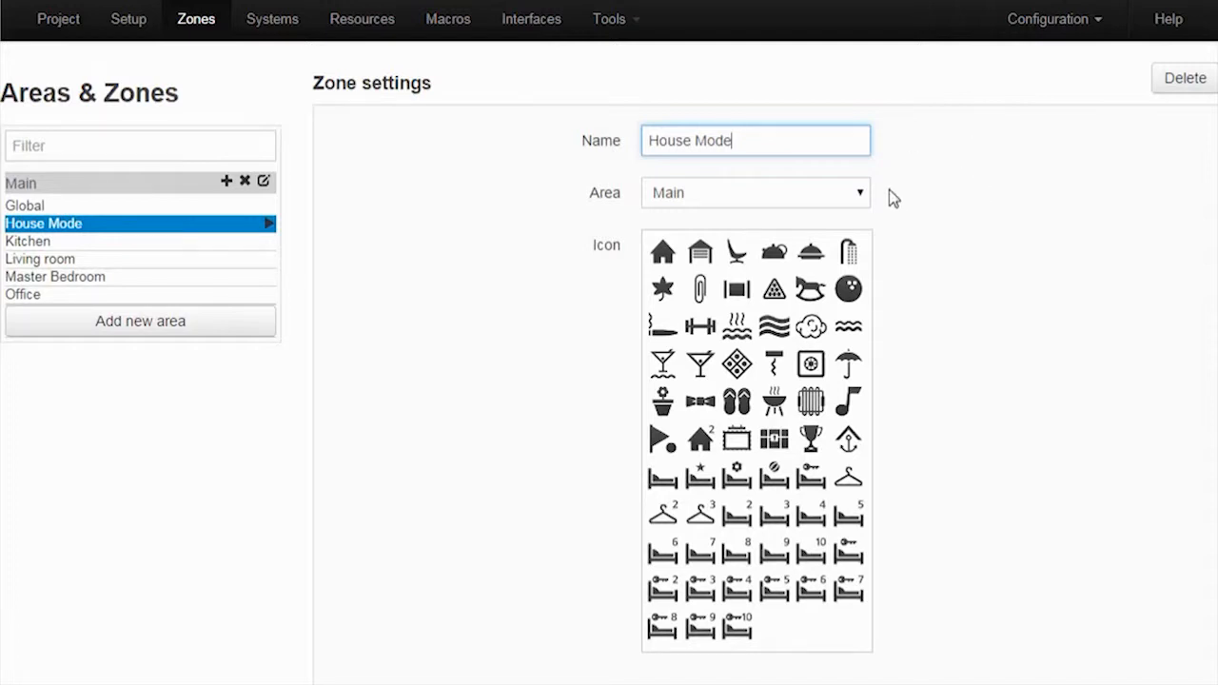
pyautogui.click(919, 190)
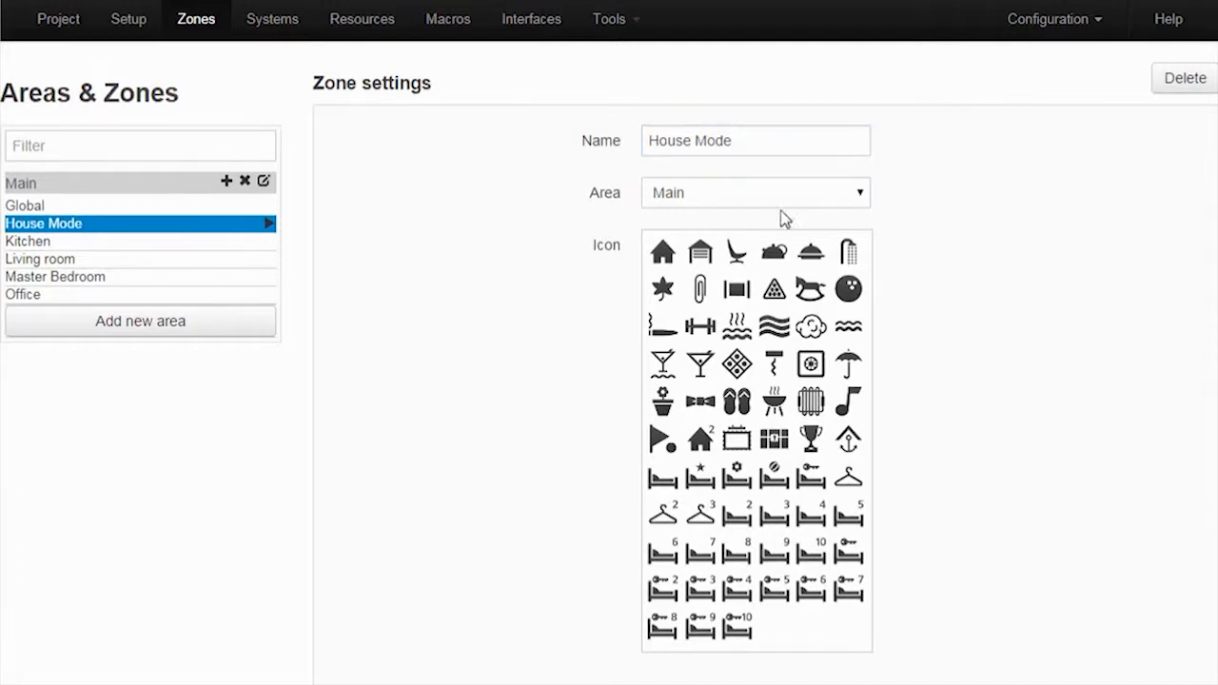
pyautogui.click(664, 259)
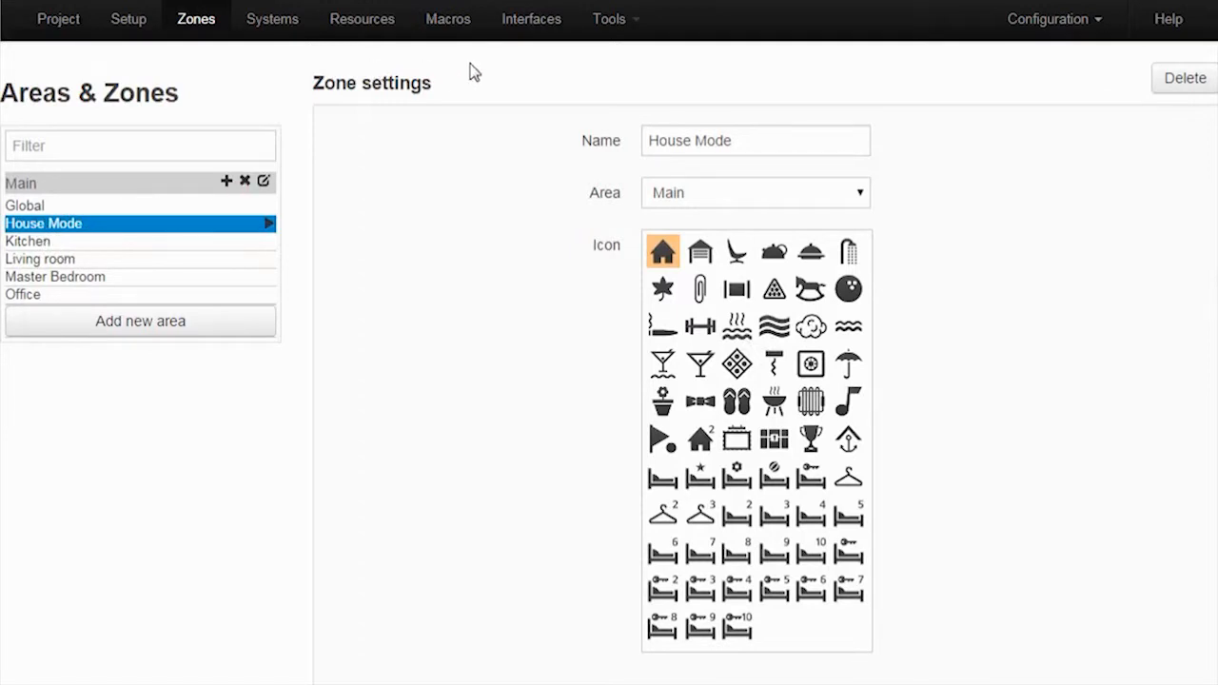
# Create a macro named Evening 8PM in the House Mode zone
pyautogui.click(455, 28)
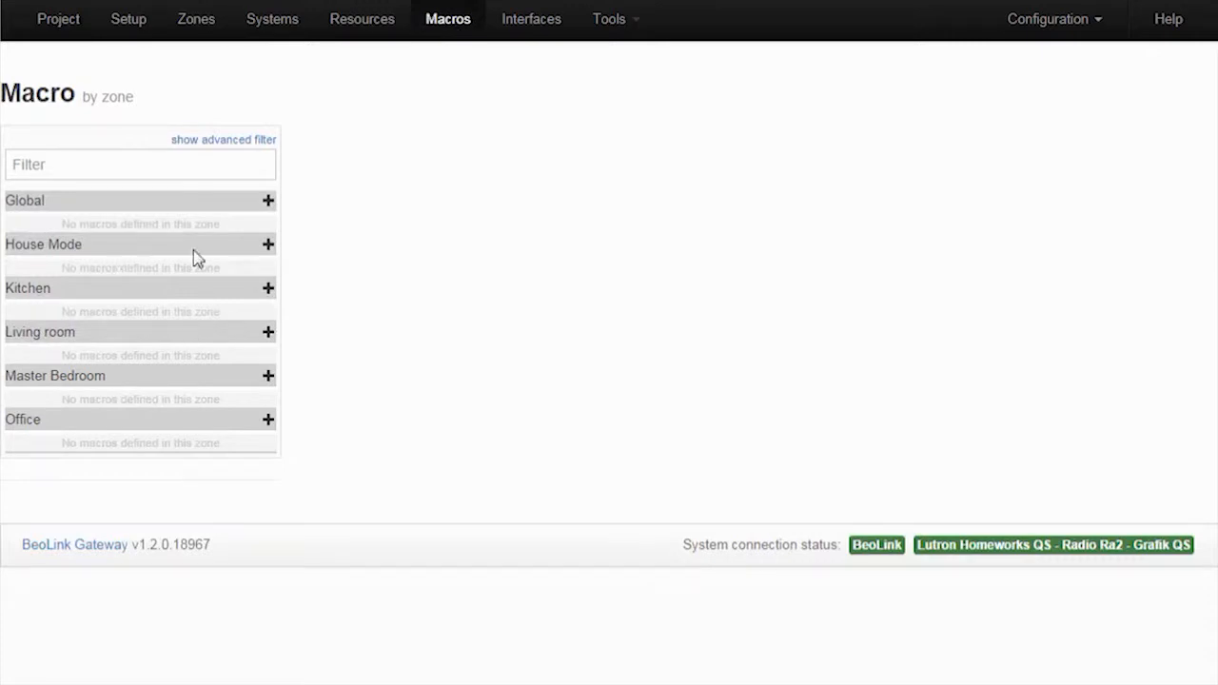
pyautogui.click(268, 246)
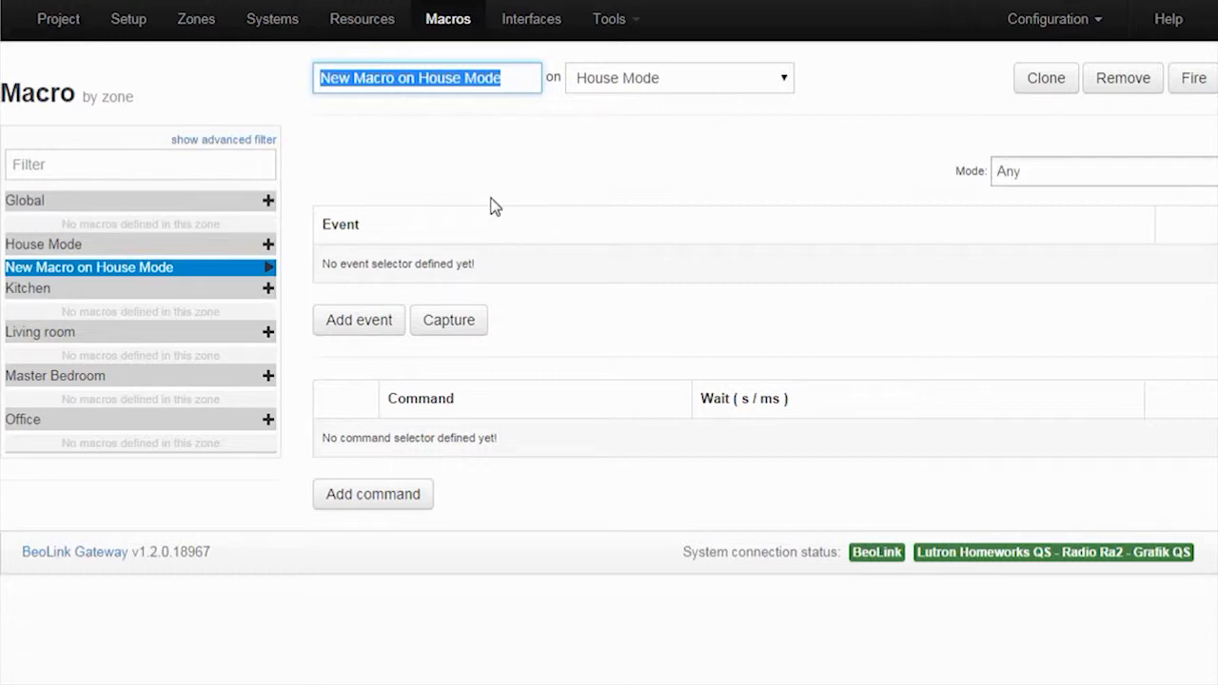
pyautogui.write('Eve')
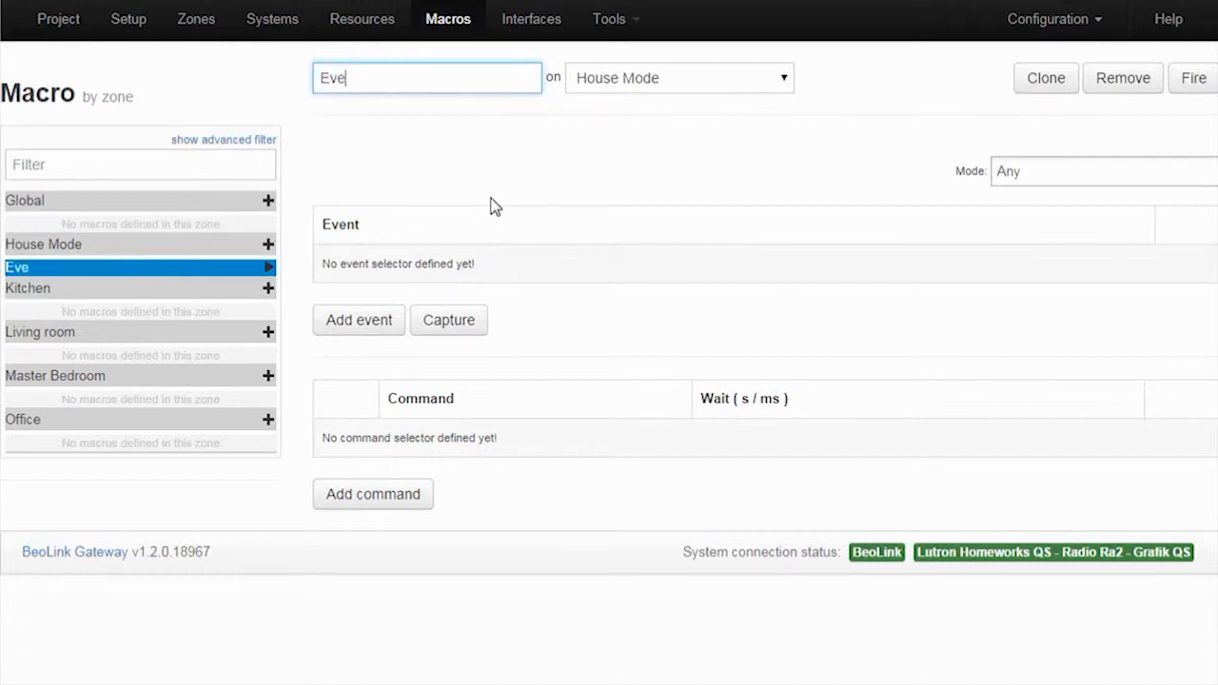
pyautogui.write('ning')
pyautogui.write(' 8PM')
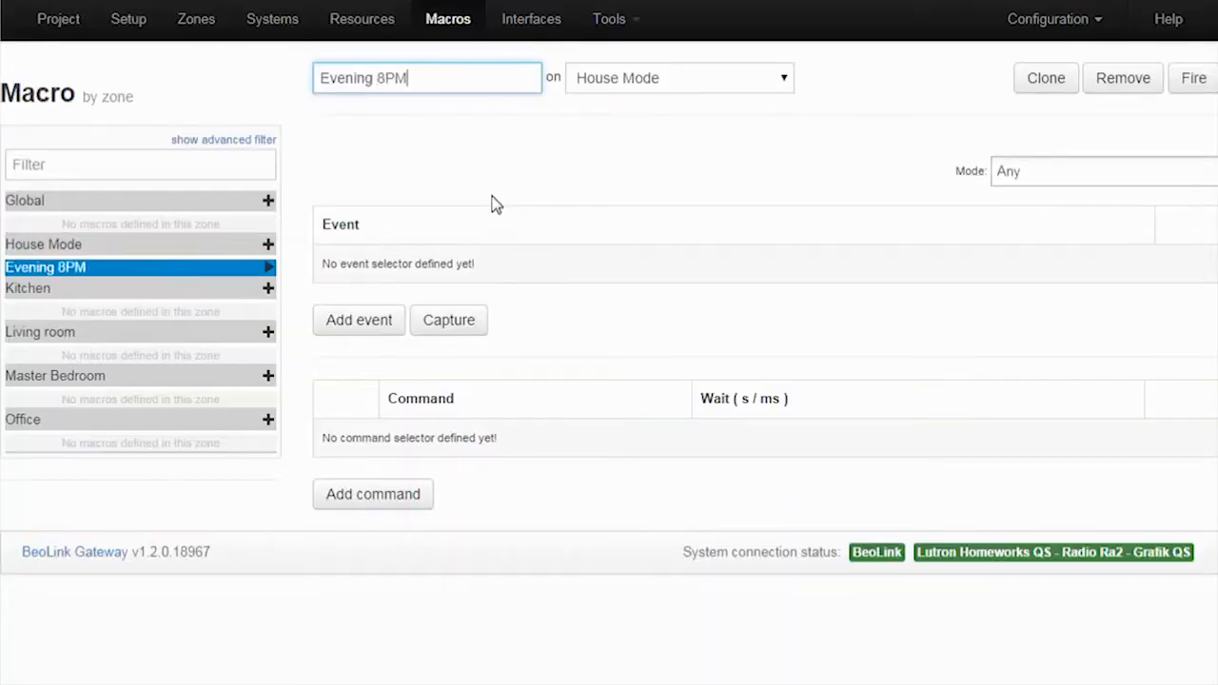
pyautogui.click(544, 183)
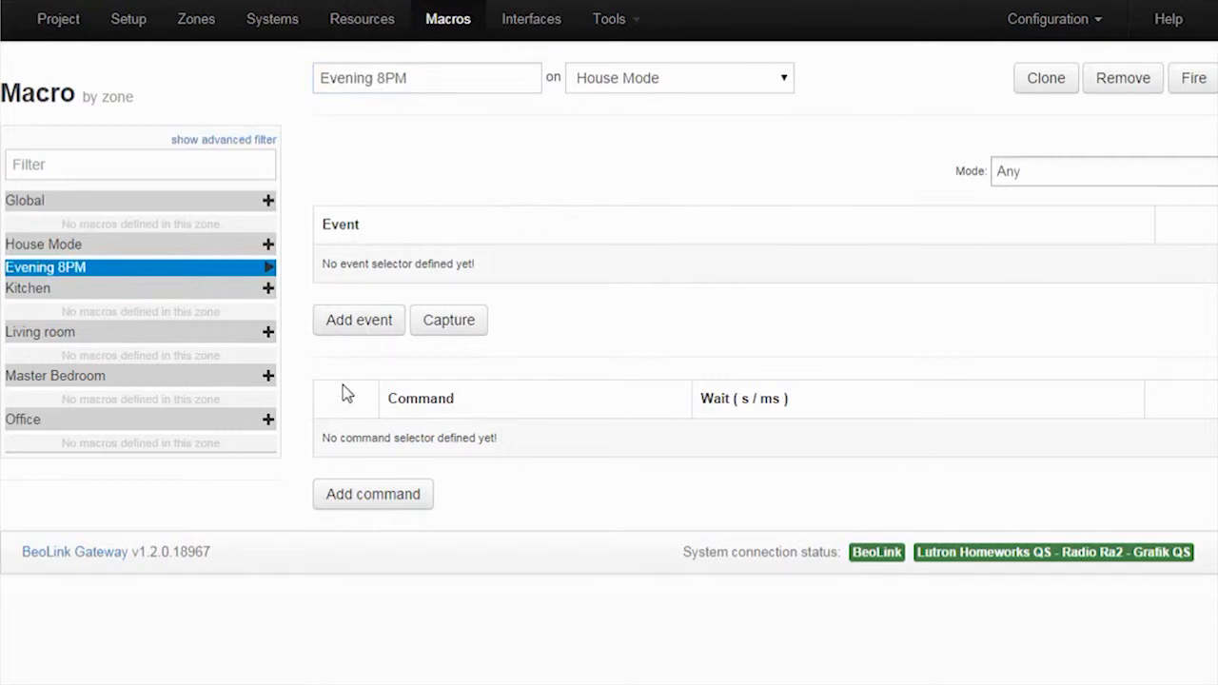
# Add a system clock event to the macro for every day at absolute time hour 20, minute 0
pyautogui.click(379, 324)
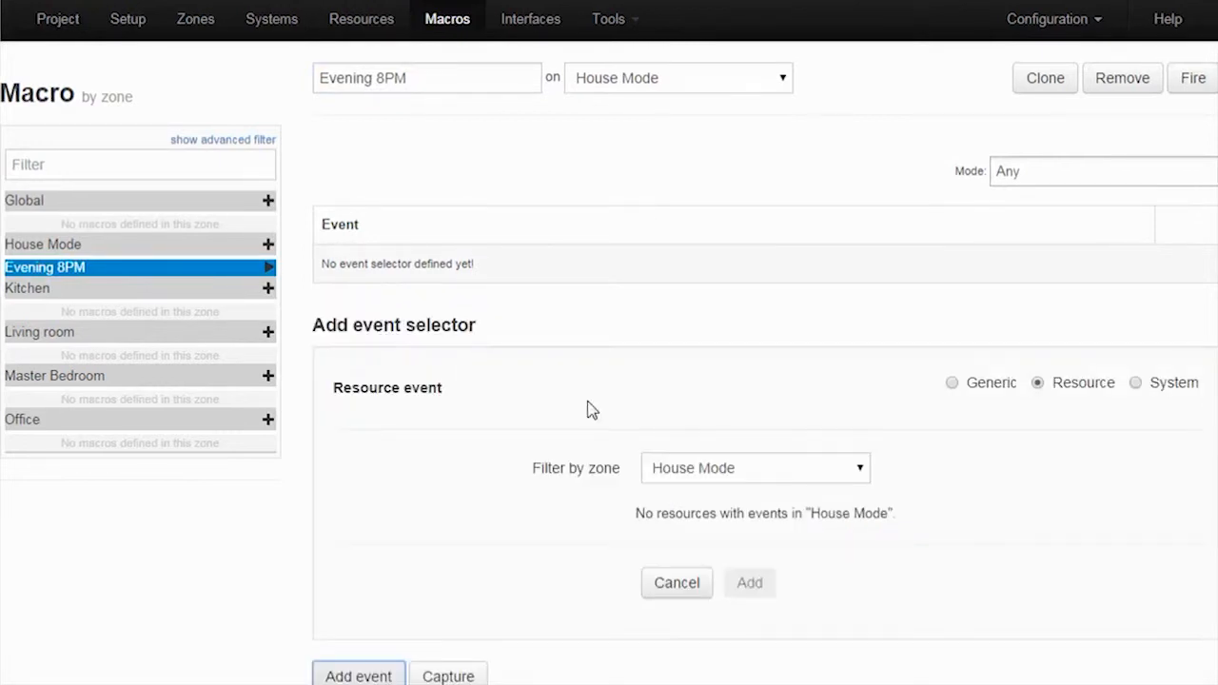
pyautogui.doubleClick(1142, 382)
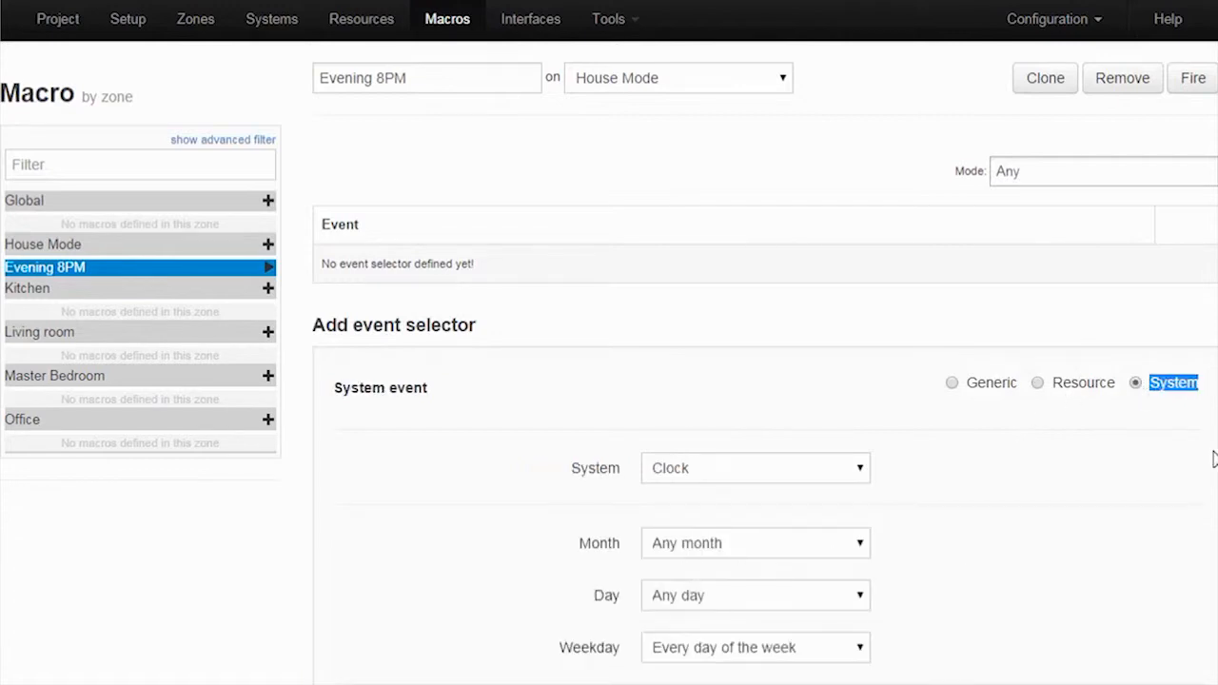
pyautogui.scroll(-3, 609, 380)
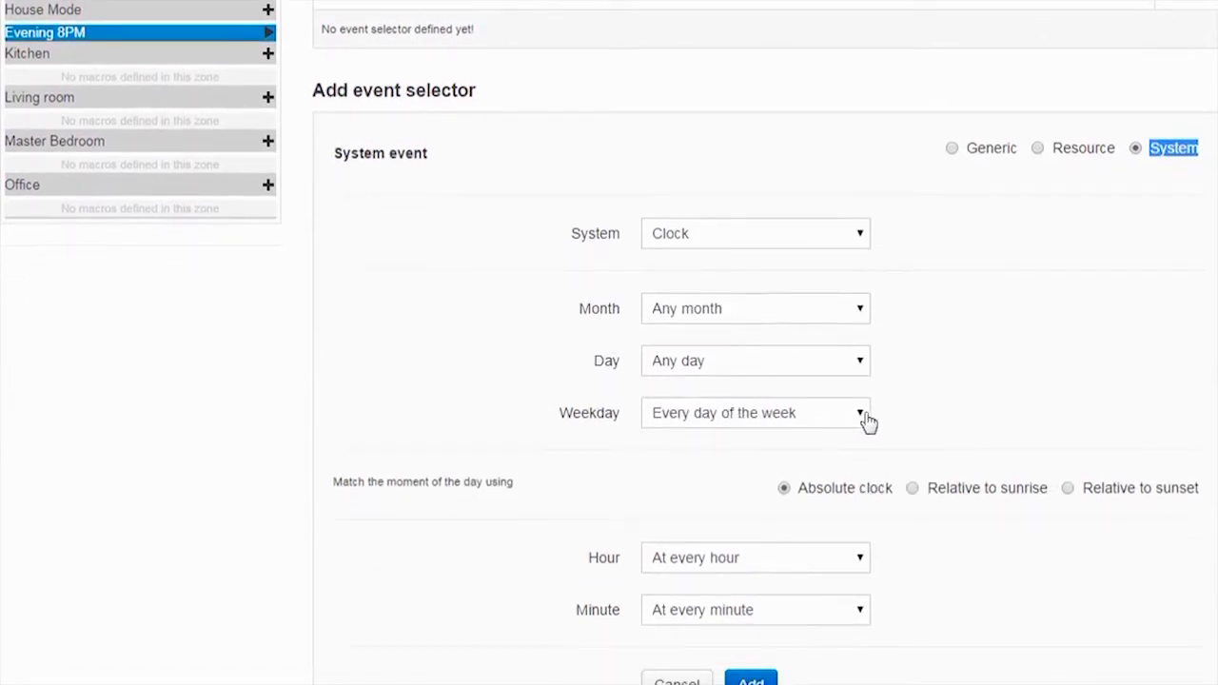
pyautogui.click(692, 568)
pyautogui.moveTo(860, 428); pyautogui.dragTo(843, 510)
pyautogui.click(663, 499)
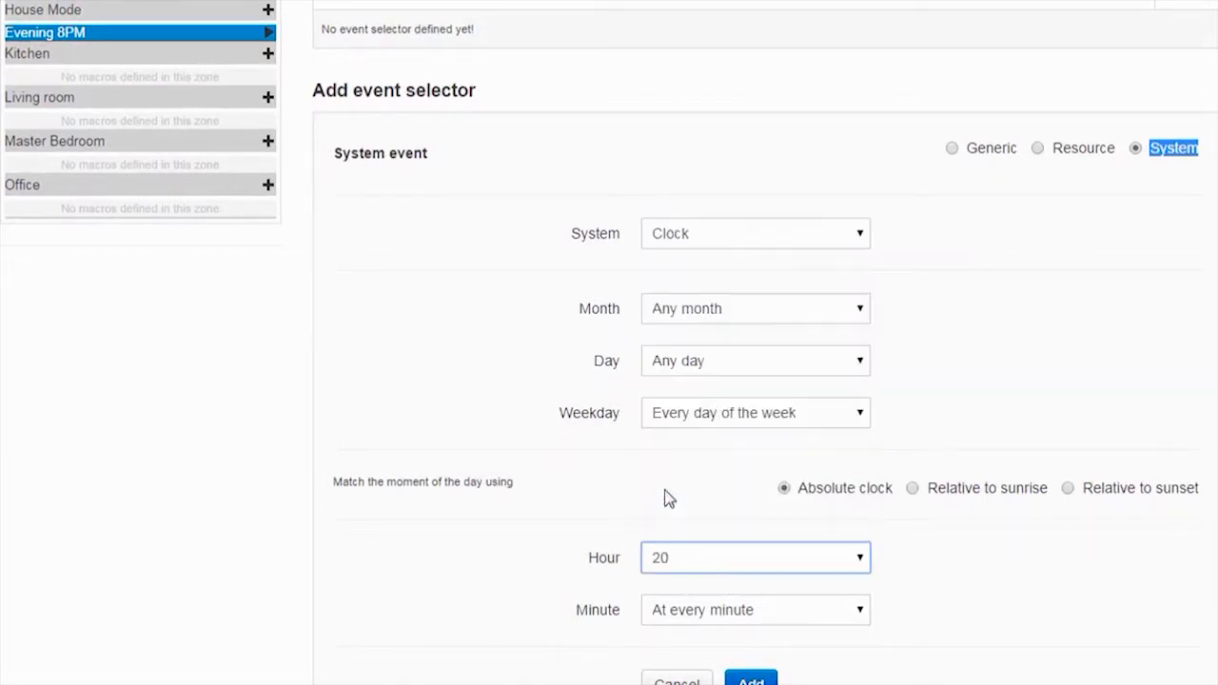
pyautogui.click(700, 614)
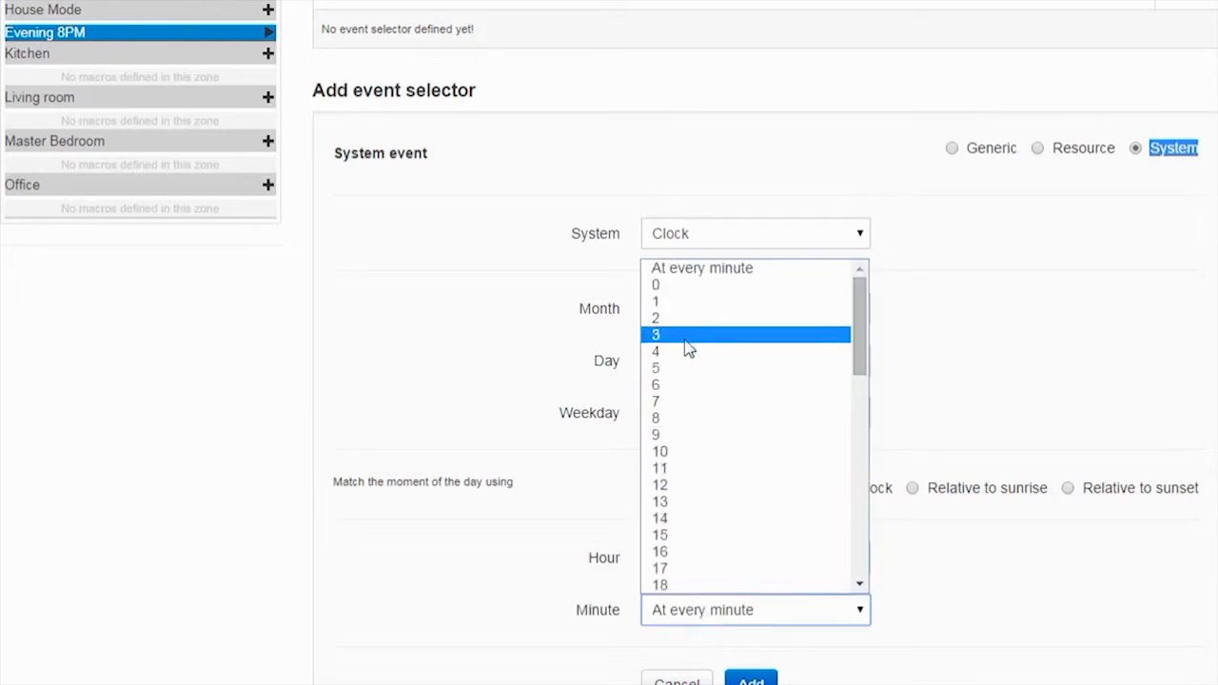
pyautogui.click(675, 283)
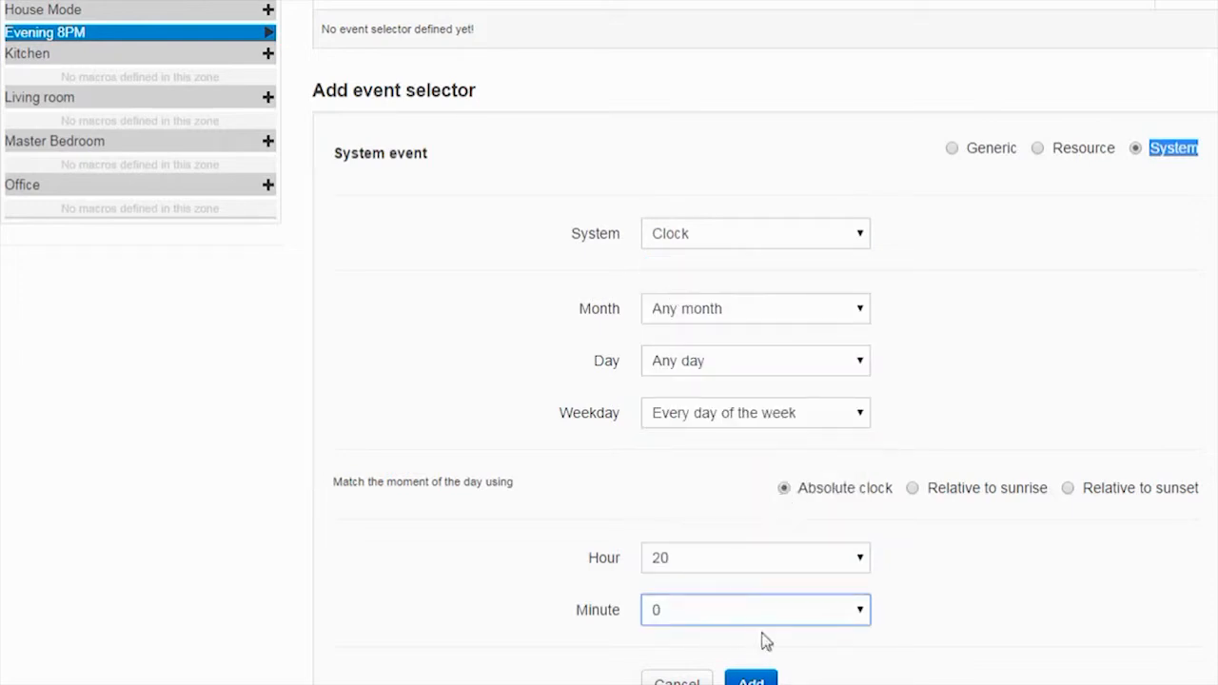
pyautogui.click(749, 678)
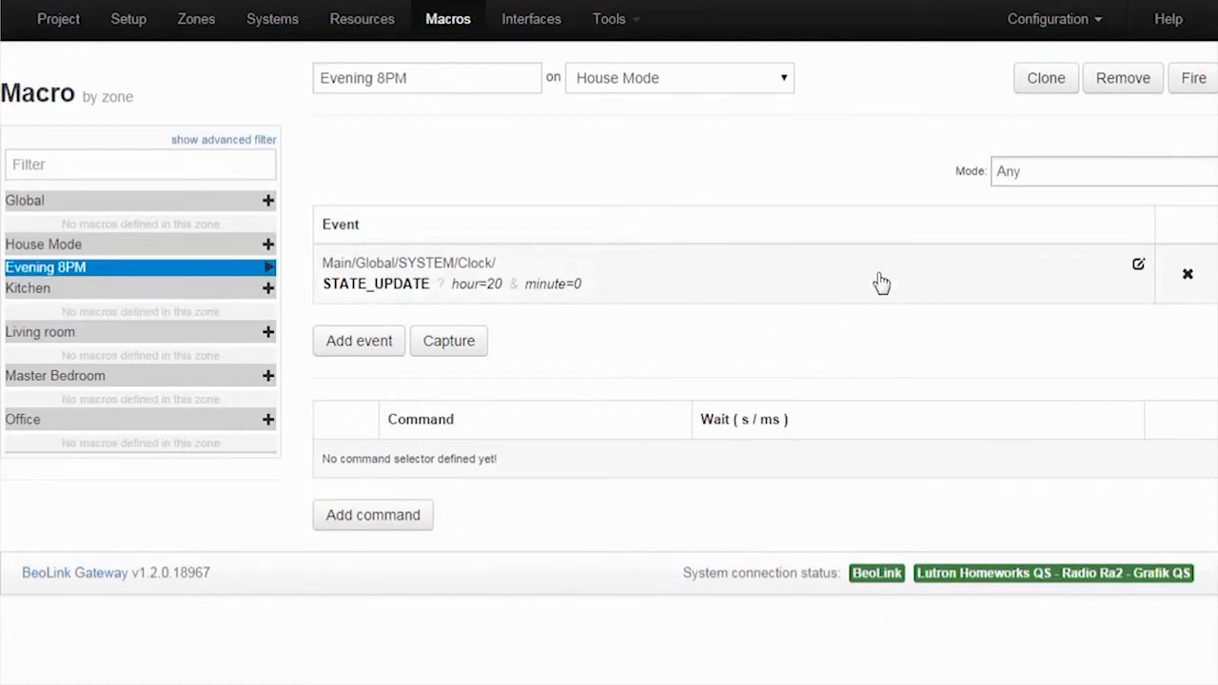
pyautogui.click(1078, 175)
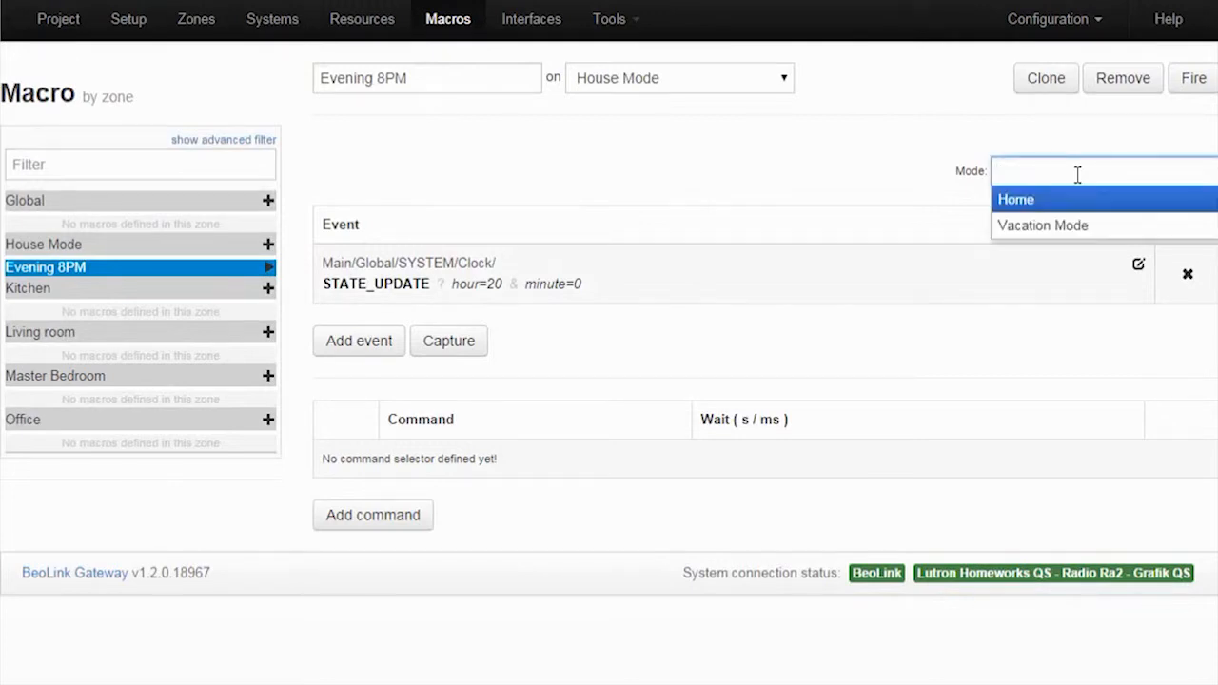
pyautogui.click(1085, 235)
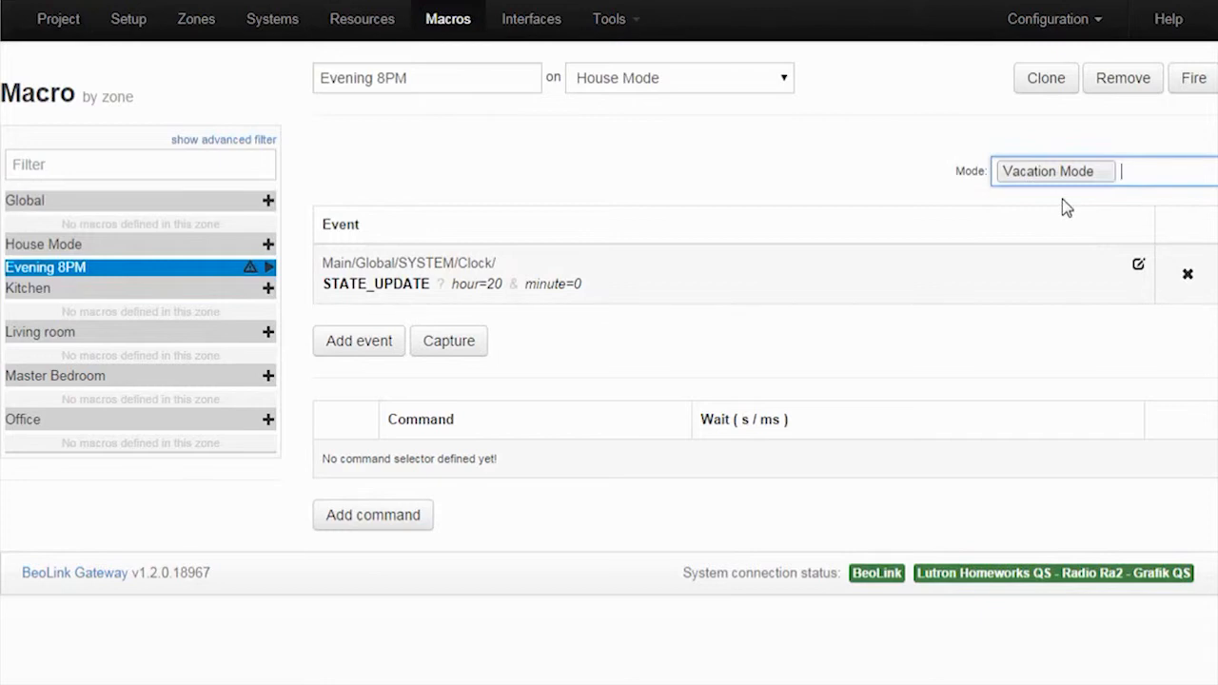
pyautogui.press('BackSpace')
pyautogui.click(820, 233)
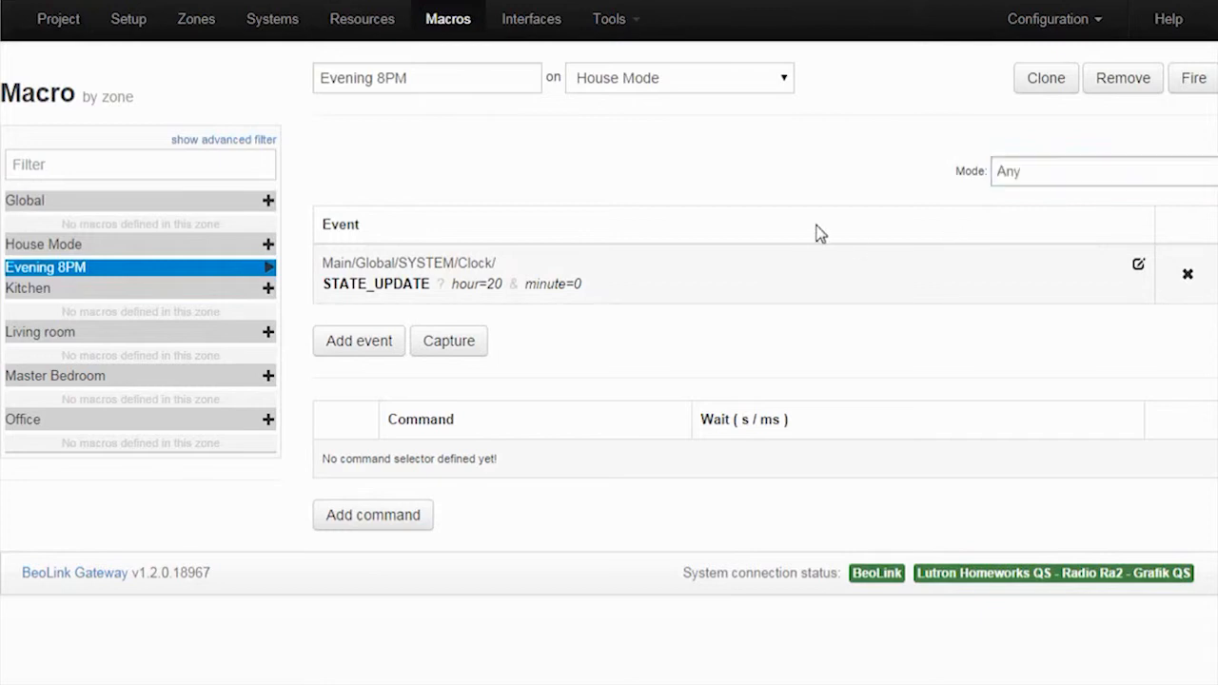
# Restrict the Evening 8PM macro to Vacation Mode
pyautogui.click(1023, 176)
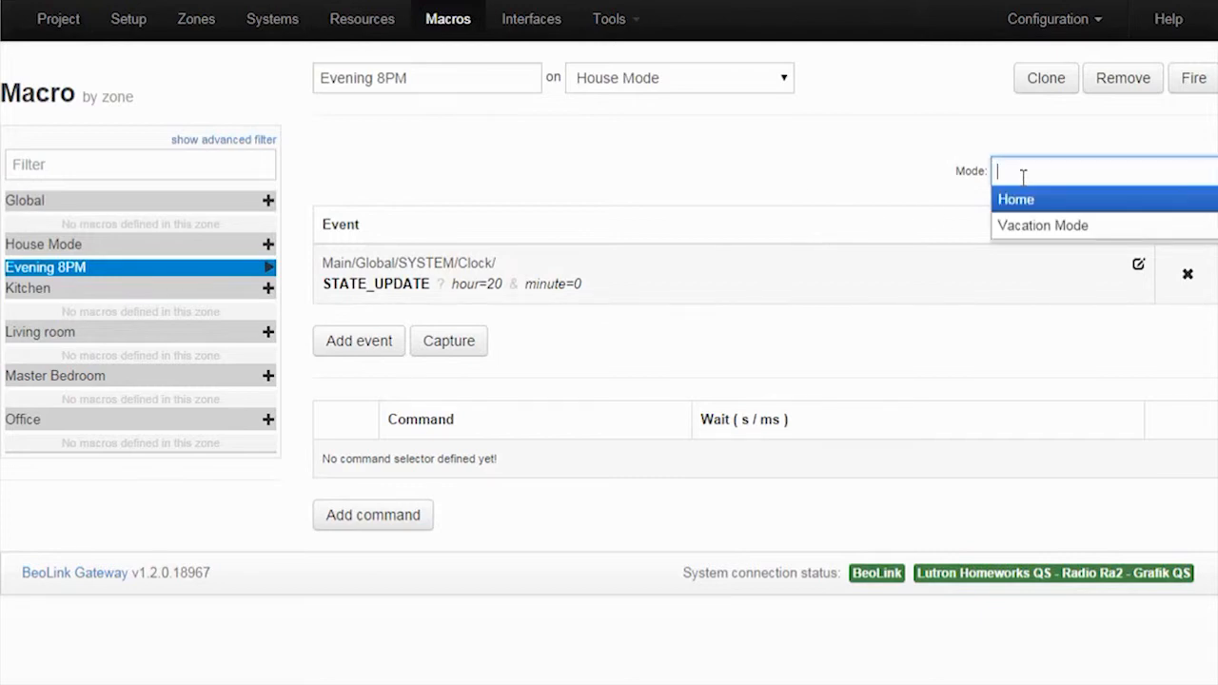
pyautogui.write('V')
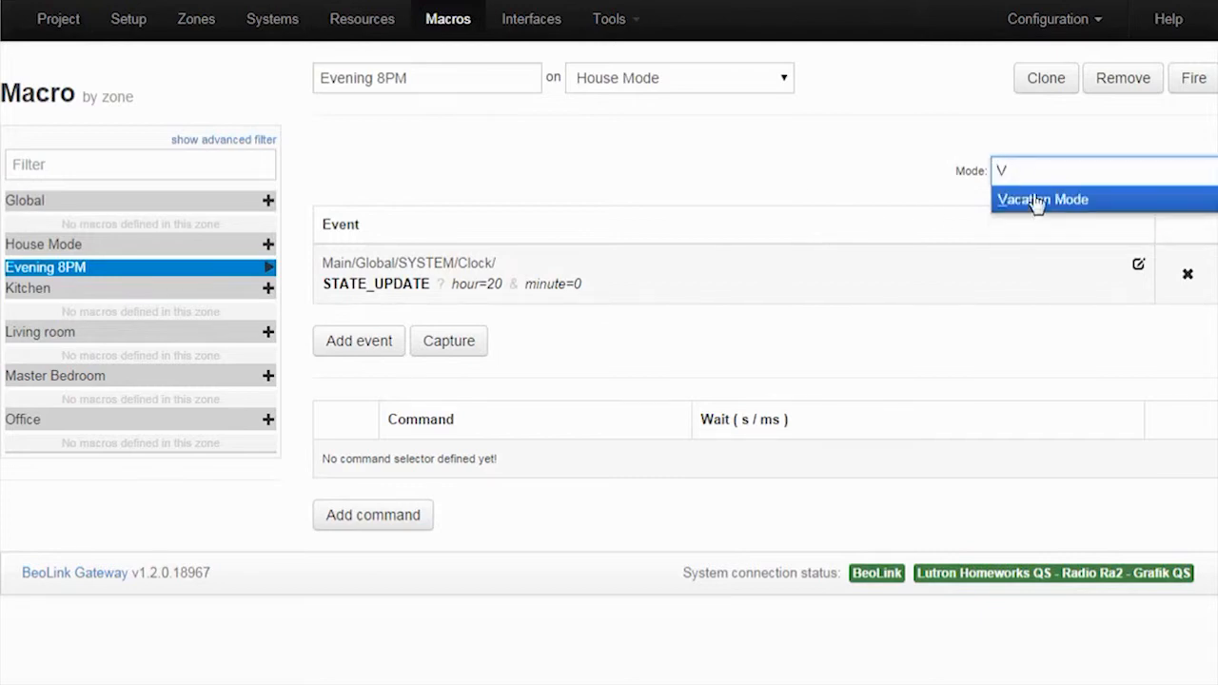
pyautogui.click(1041, 200)
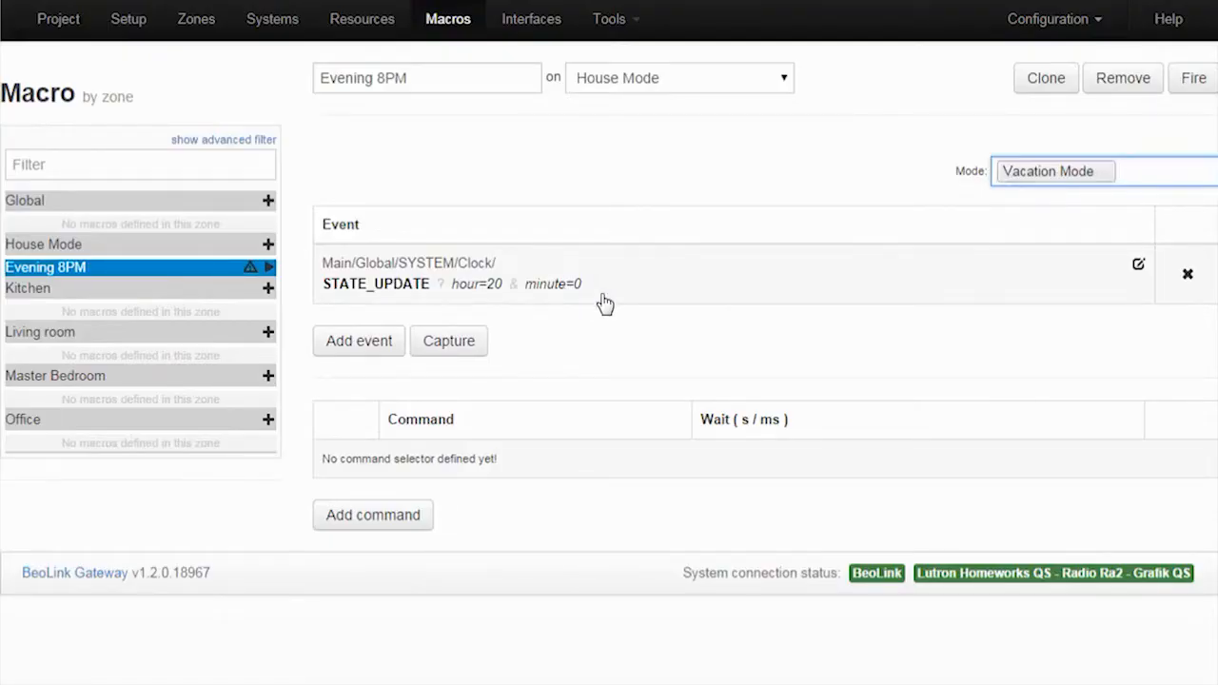
# Start a new resource command for the Living room BV-Avant55 AV renderer using BeoRemote One Source Selection
pyautogui.click(335, 522)
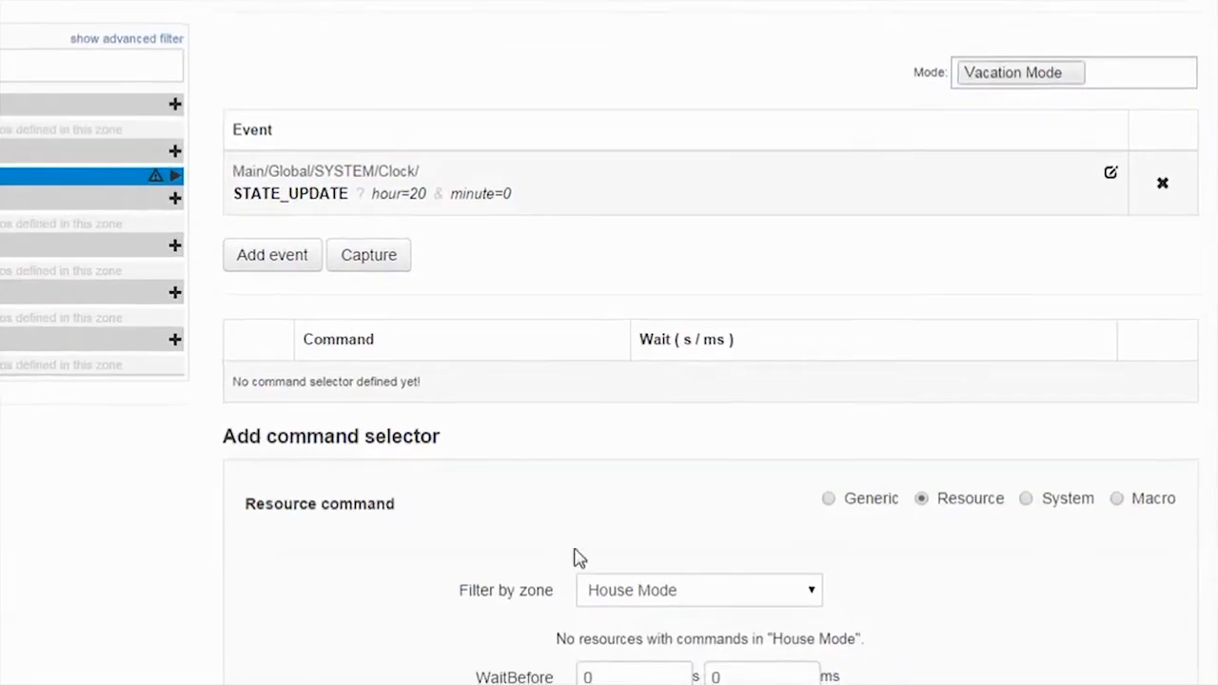
pyautogui.click(642, 533)
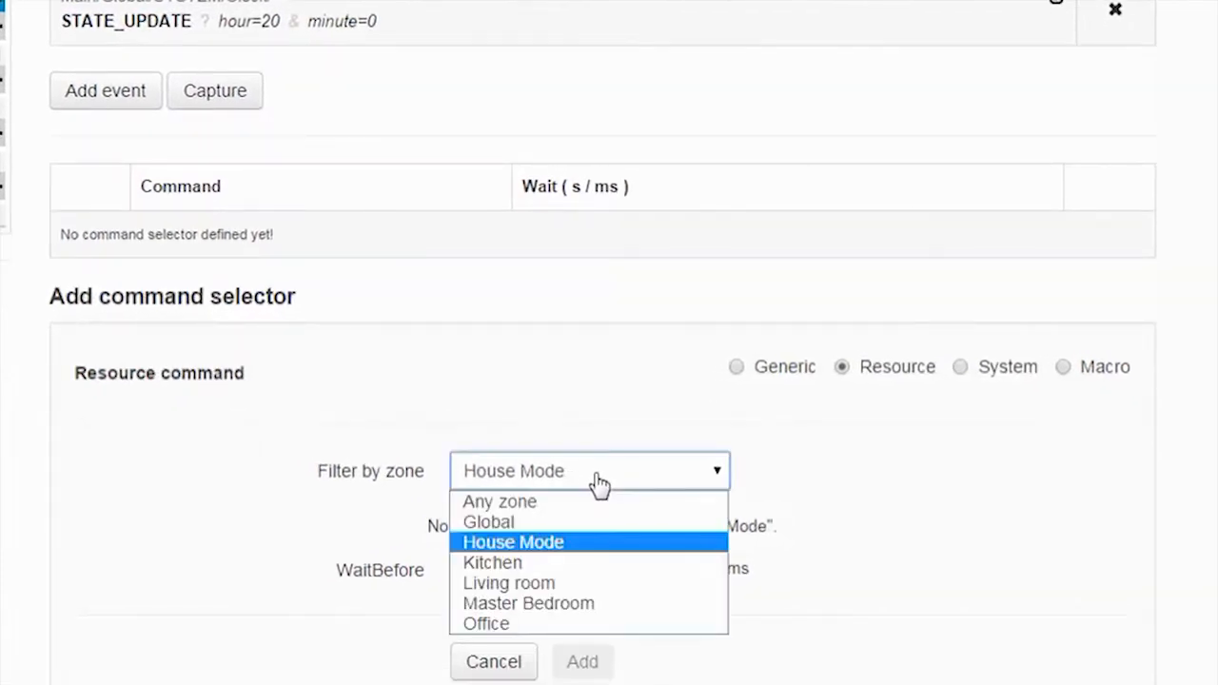
pyautogui.click(563, 582)
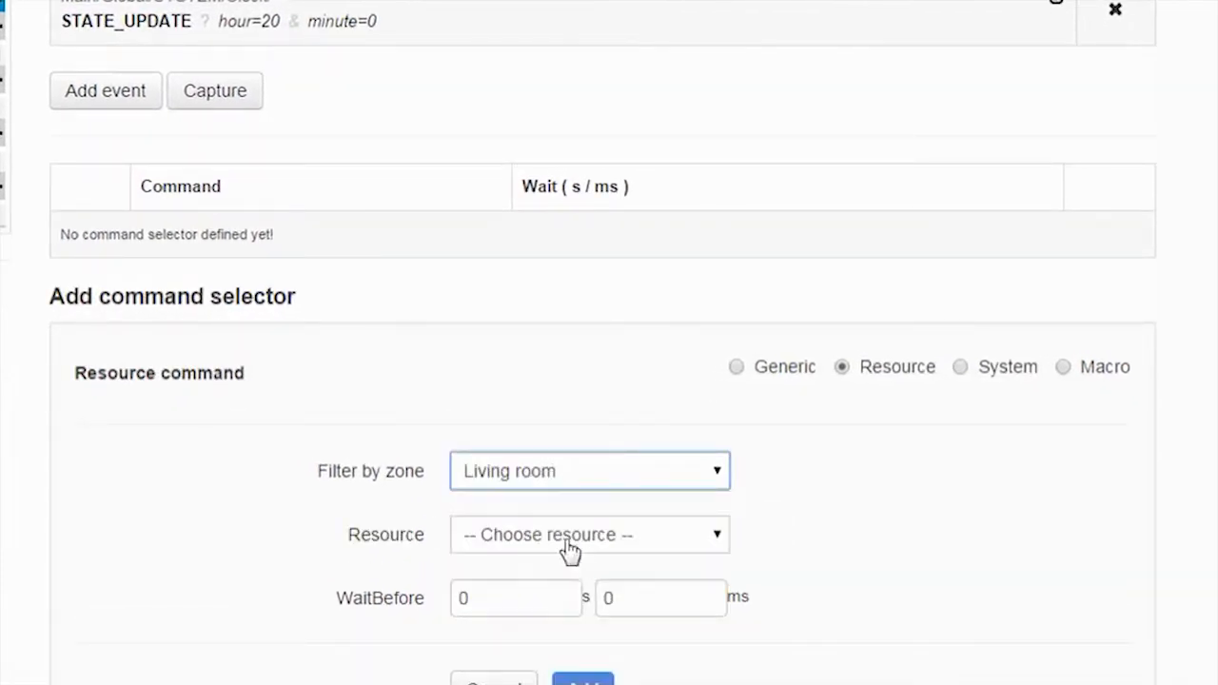
pyautogui.click(574, 551)
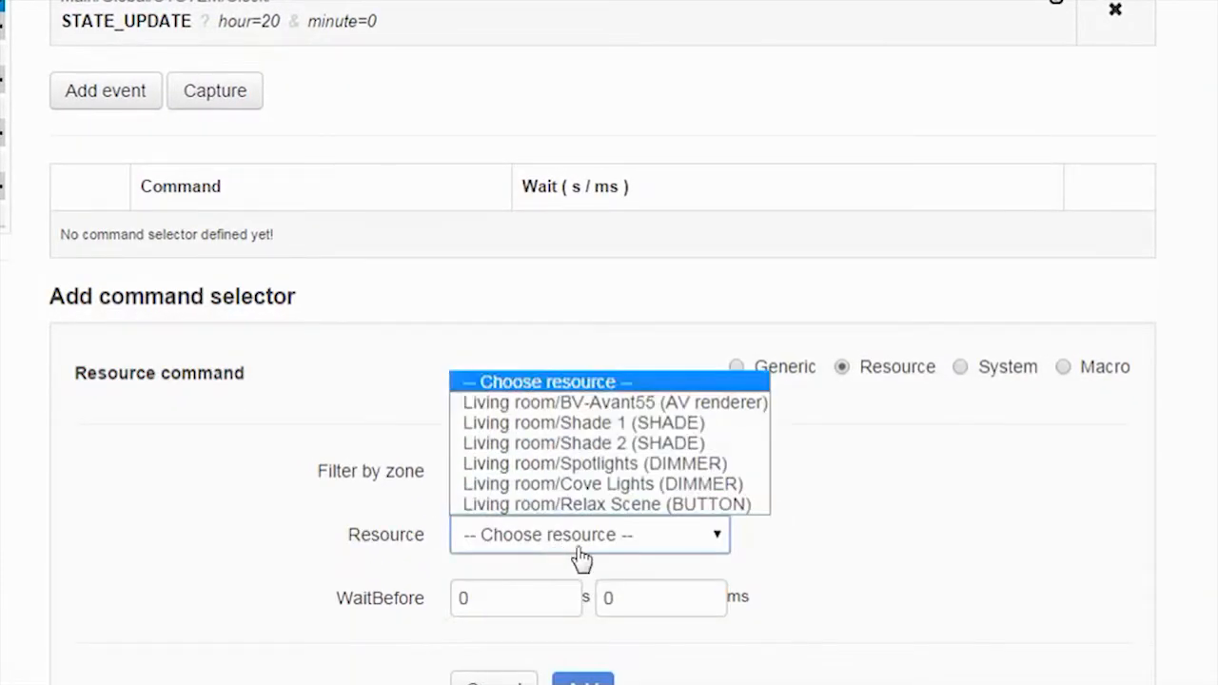
pyautogui.click(562, 403)
pyautogui.click(599, 631)
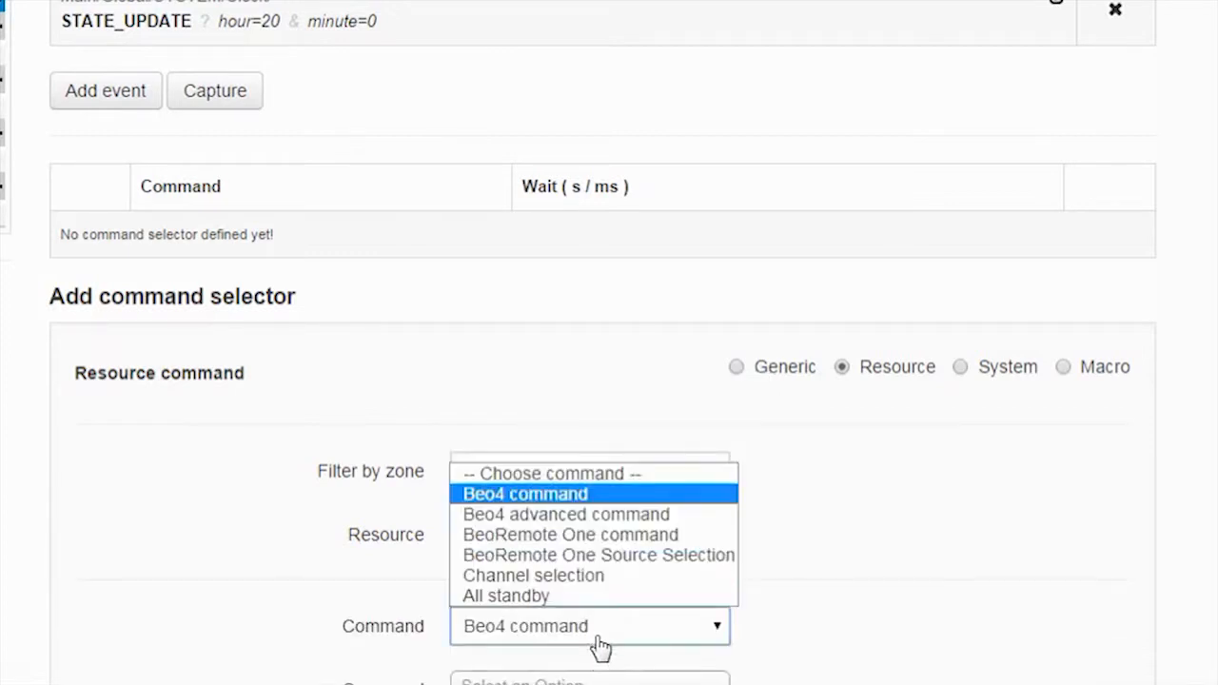
pyautogui.click(614, 559)
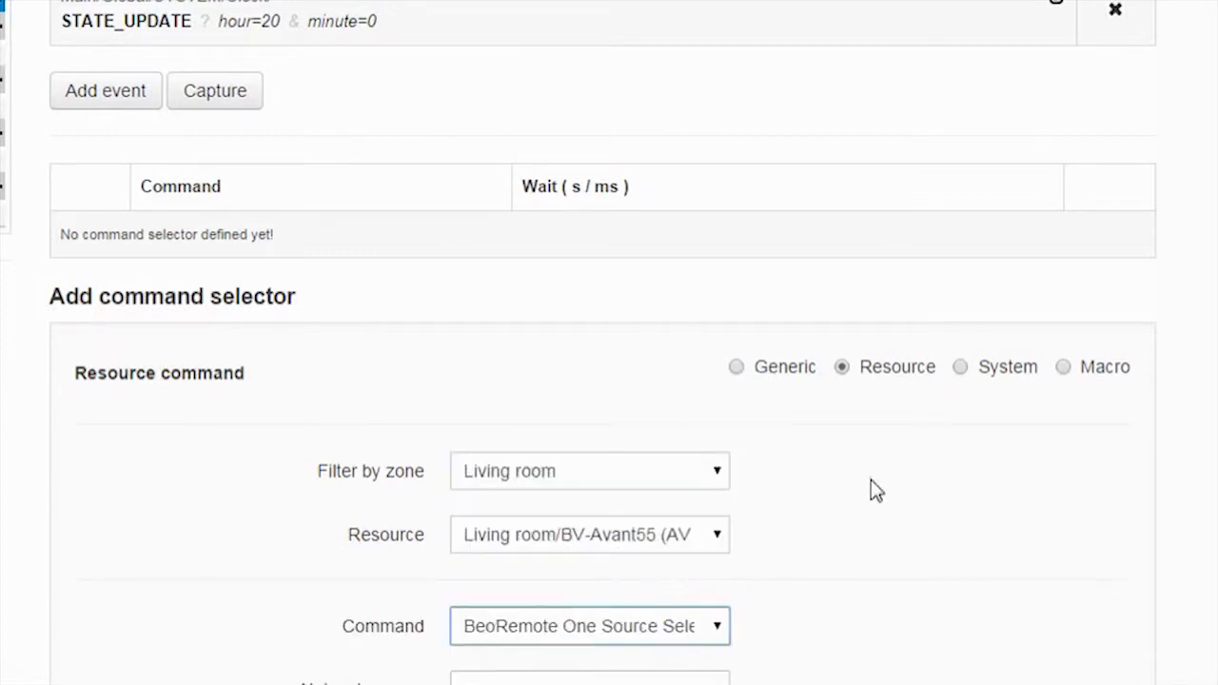
# Set the command's network source to False and its source to TV, and add it to the macro
pyautogui.scroll(-4, 602, 343)
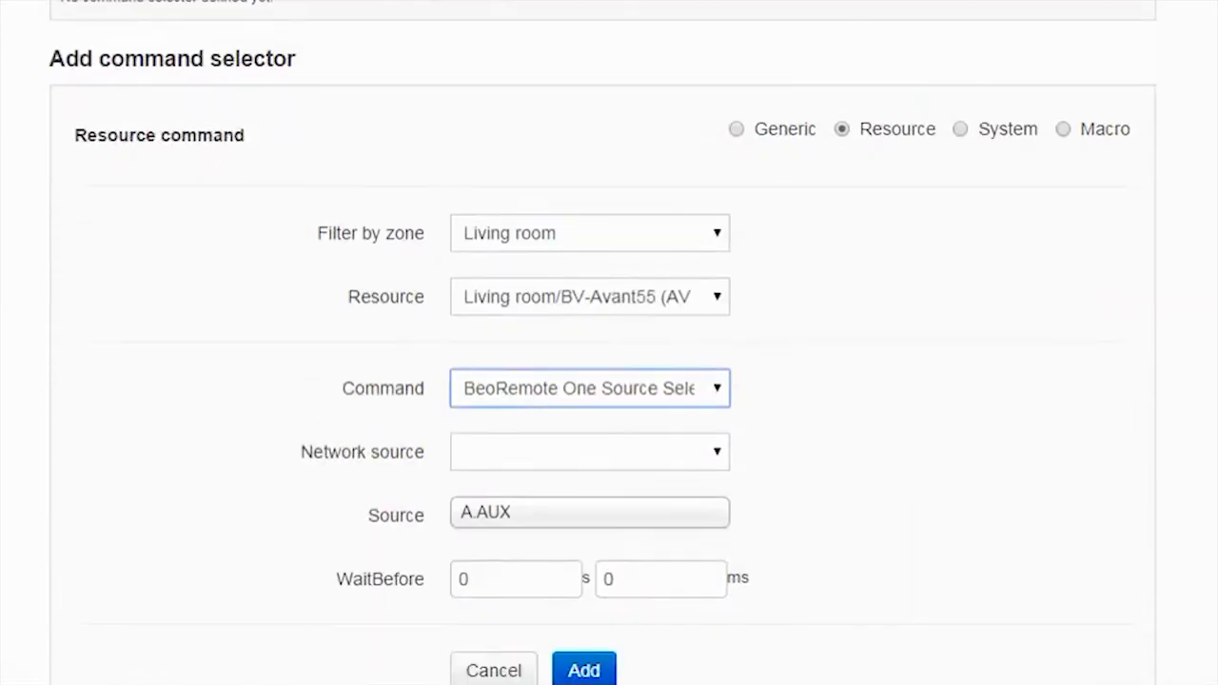
pyautogui.click(695, 328)
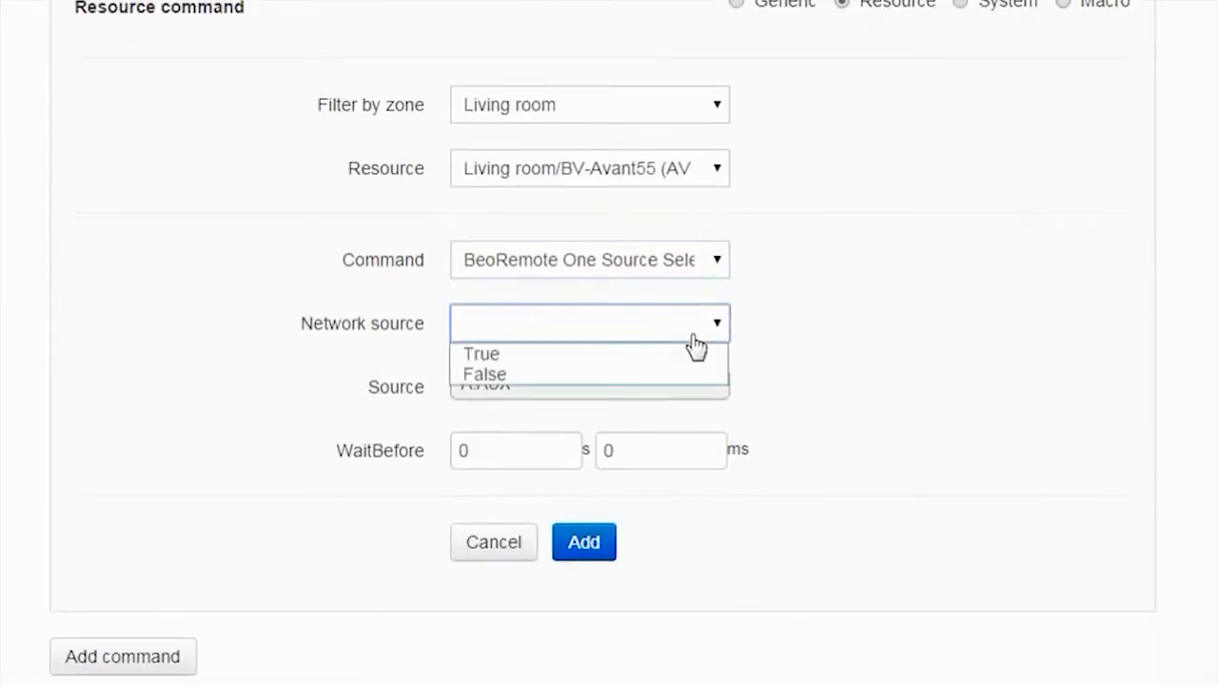
pyautogui.click(685, 395)
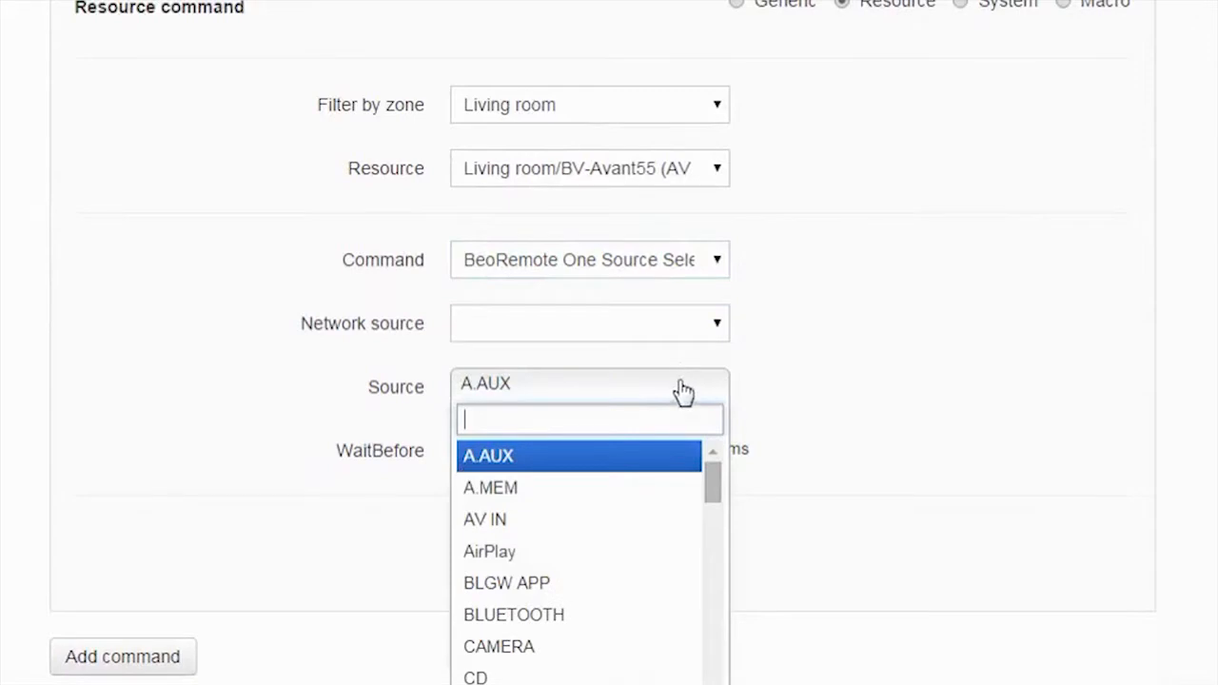
pyautogui.click(650, 330)
pyautogui.click(649, 374)
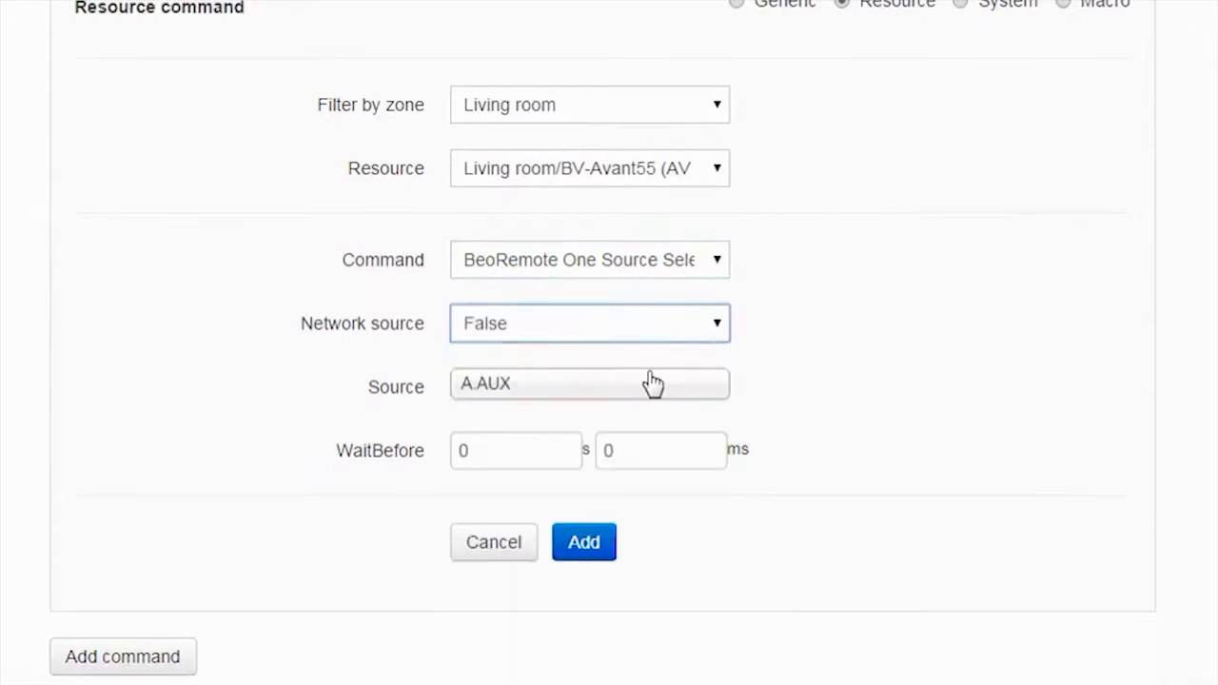
pyautogui.click(647, 392)
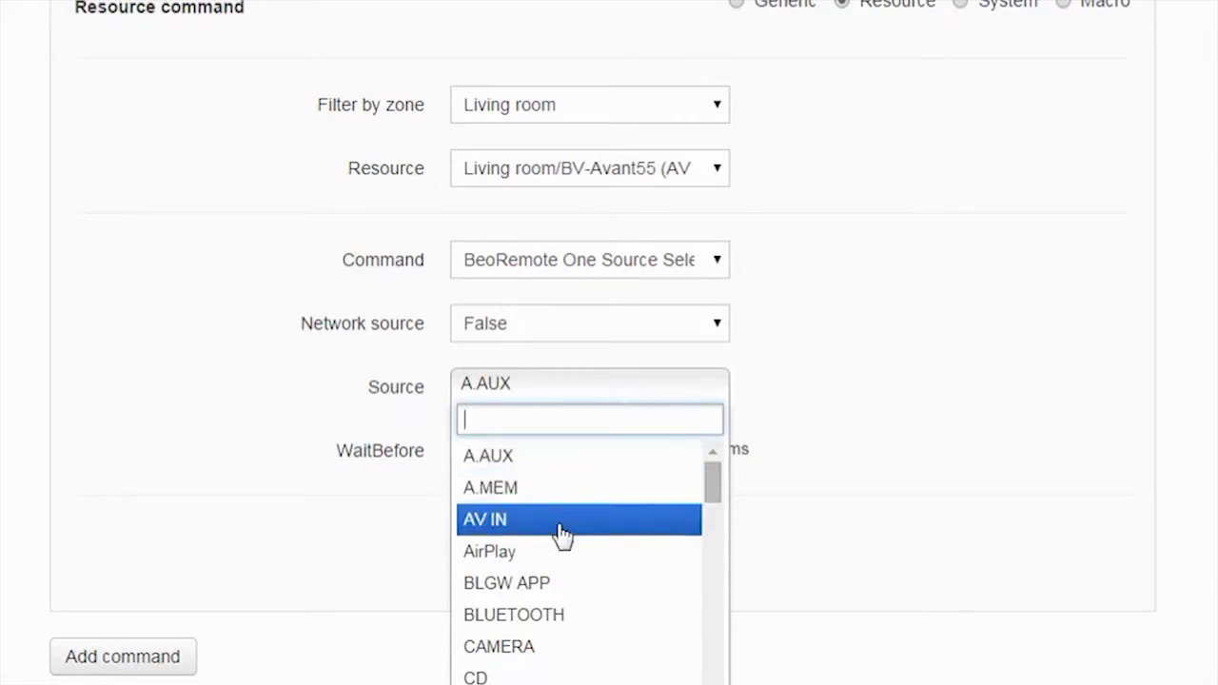
pyautogui.write('TV')
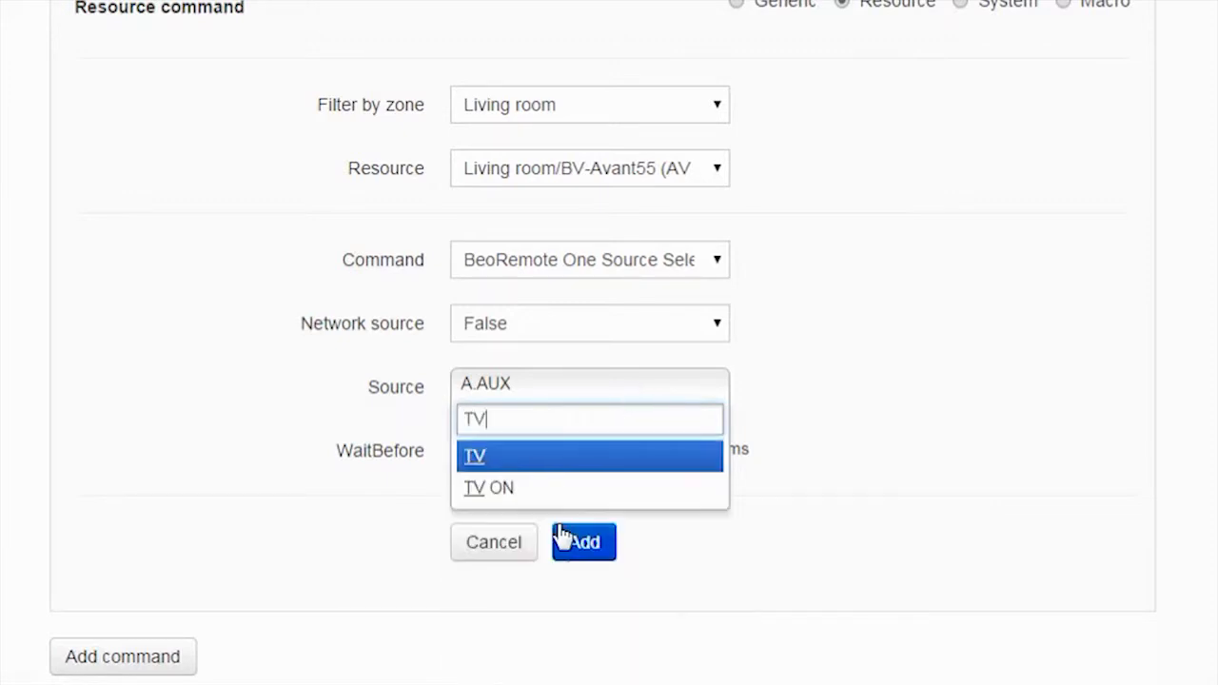
pyautogui.click(497, 464)
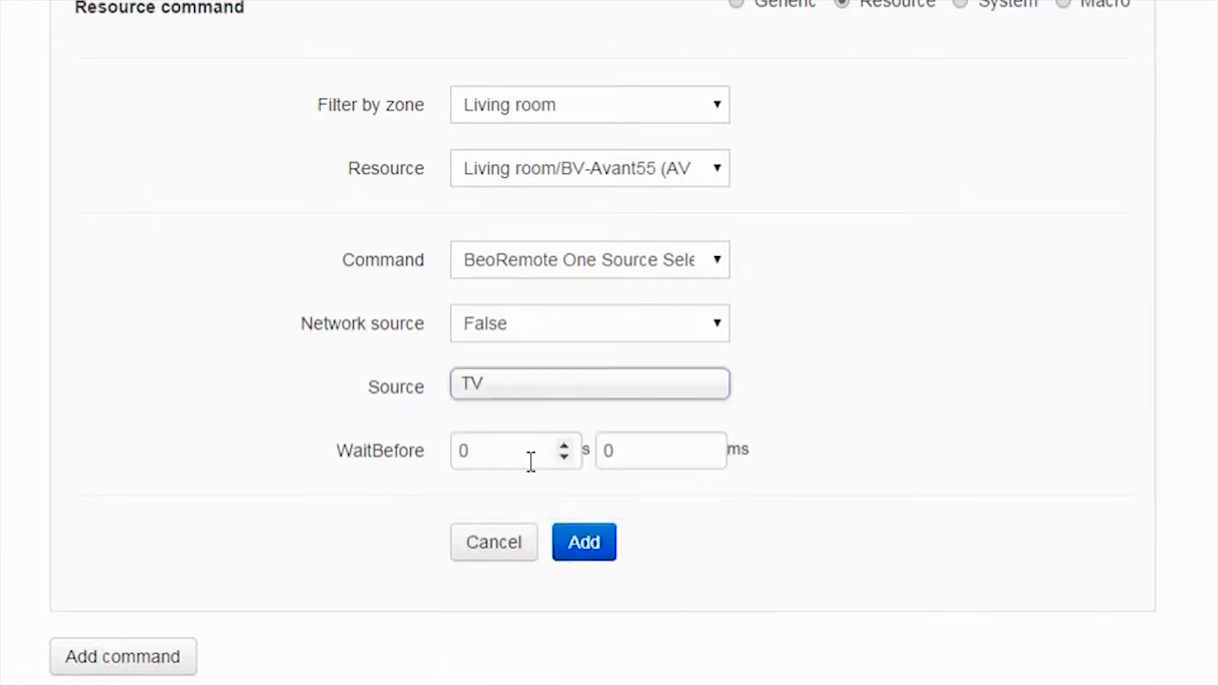
pyautogui.click(584, 542)
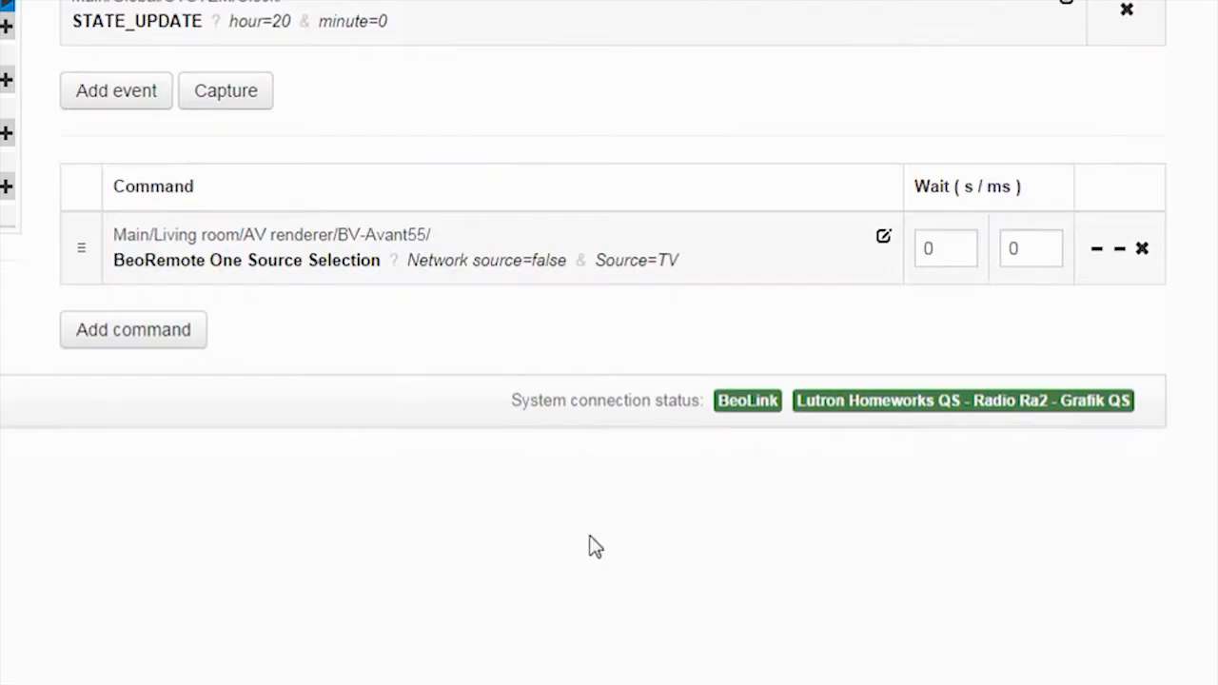
# Add a SET command for the Living room Spotlights dimmer with level 65
pyautogui.click(133, 339)
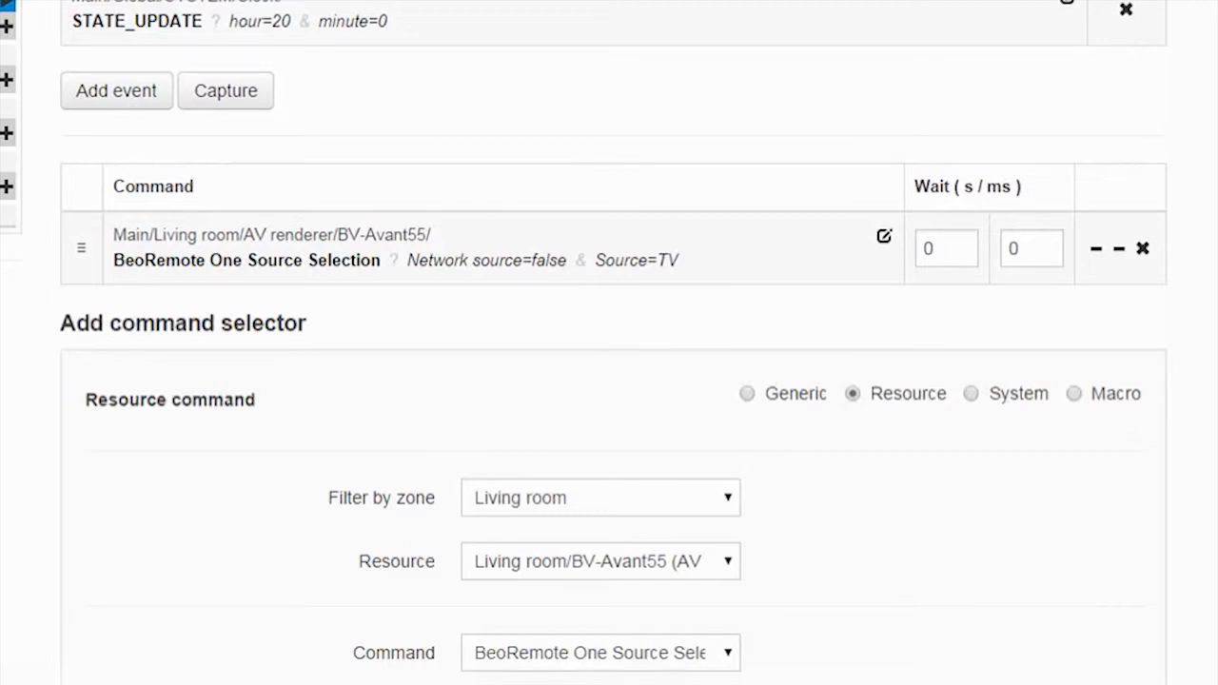
pyautogui.scroll(-4, 612, 343)
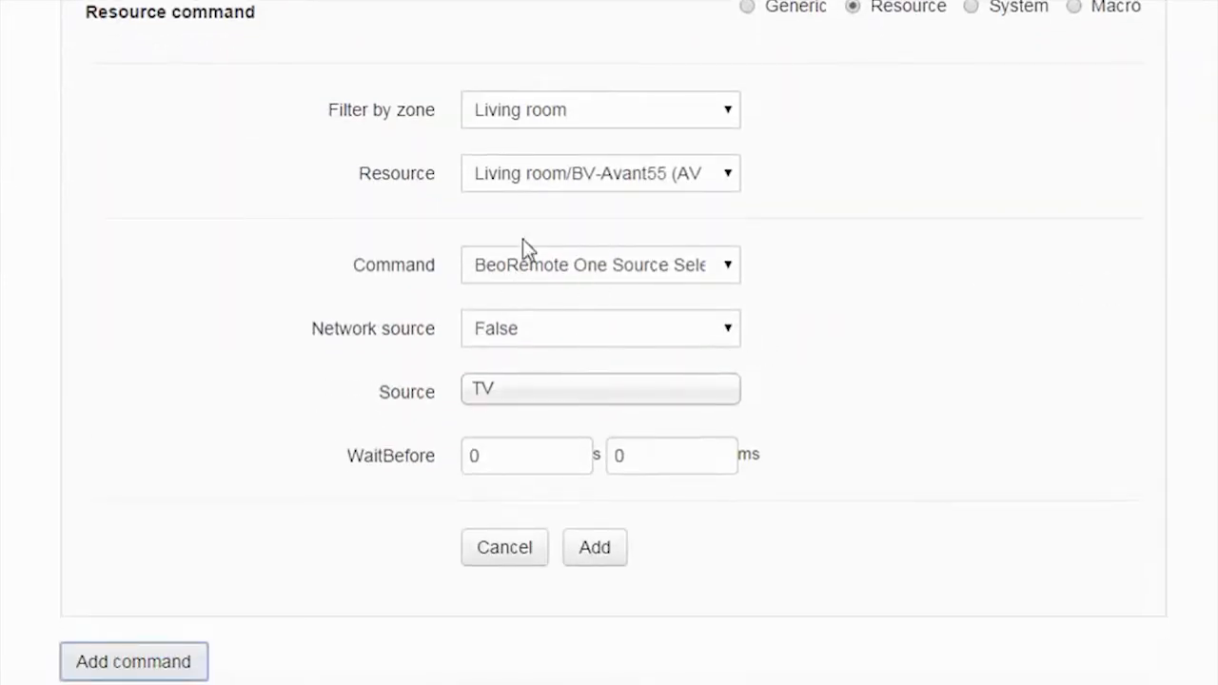
pyautogui.click(543, 196)
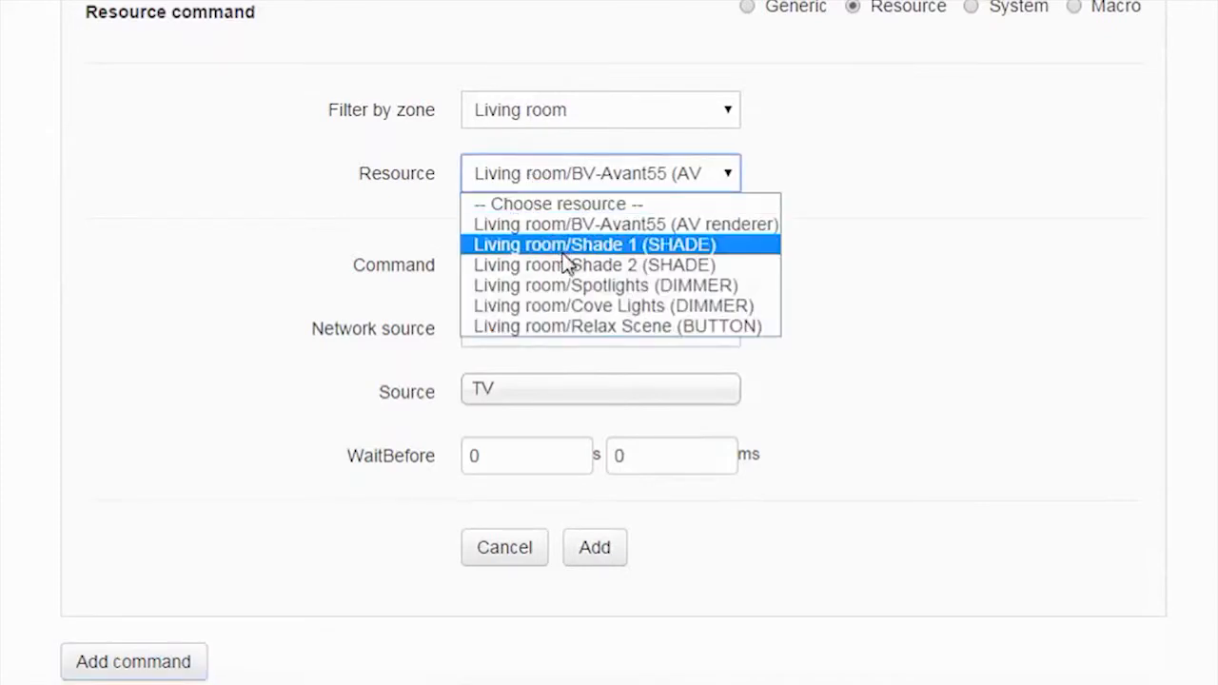
pyautogui.click(609, 291)
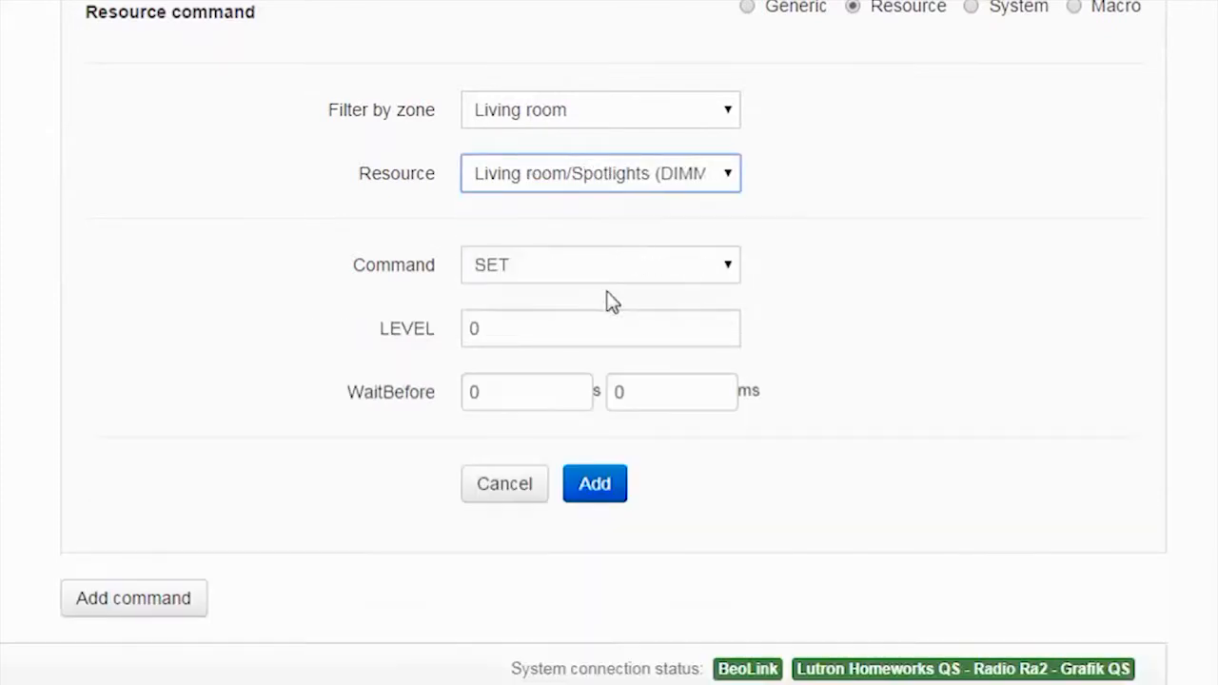
pyautogui.moveTo(519, 331); pyautogui.dragTo(385, 360)
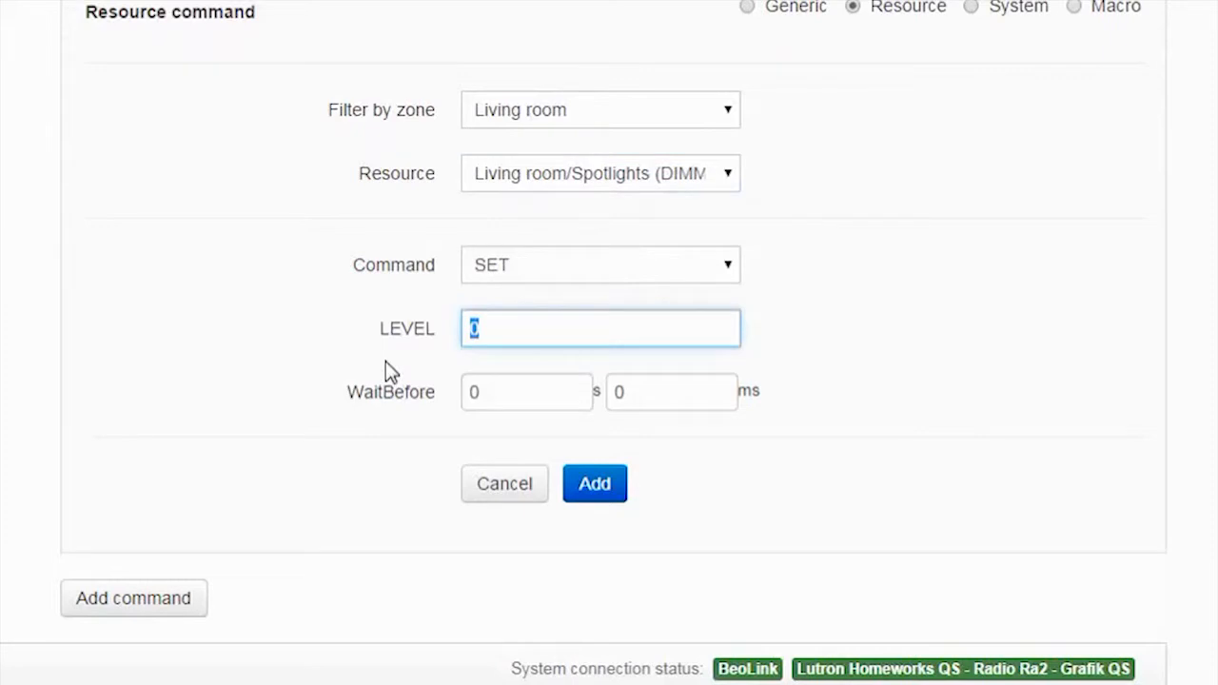
pyautogui.press('BackSpace')
pyautogui.write('65')
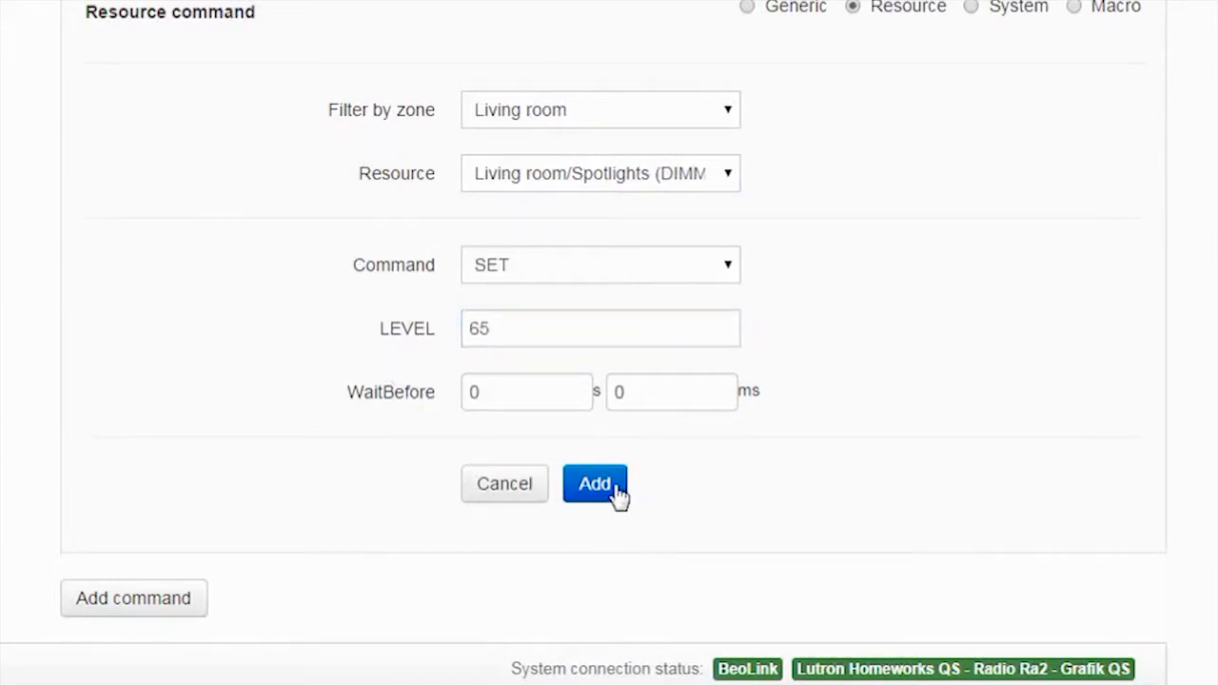
pyautogui.click(619, 494)
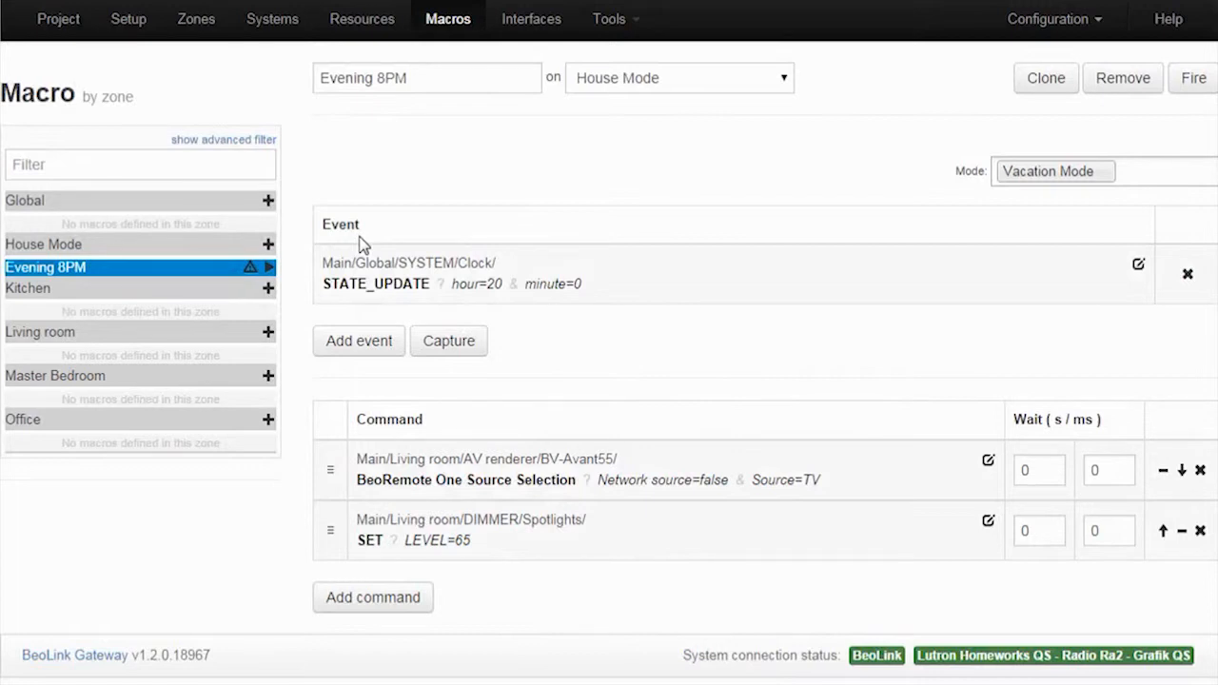
# Clone the Evening 8PM macro and rename the copy Evening 10PM
pyautogui.click(268, 246)
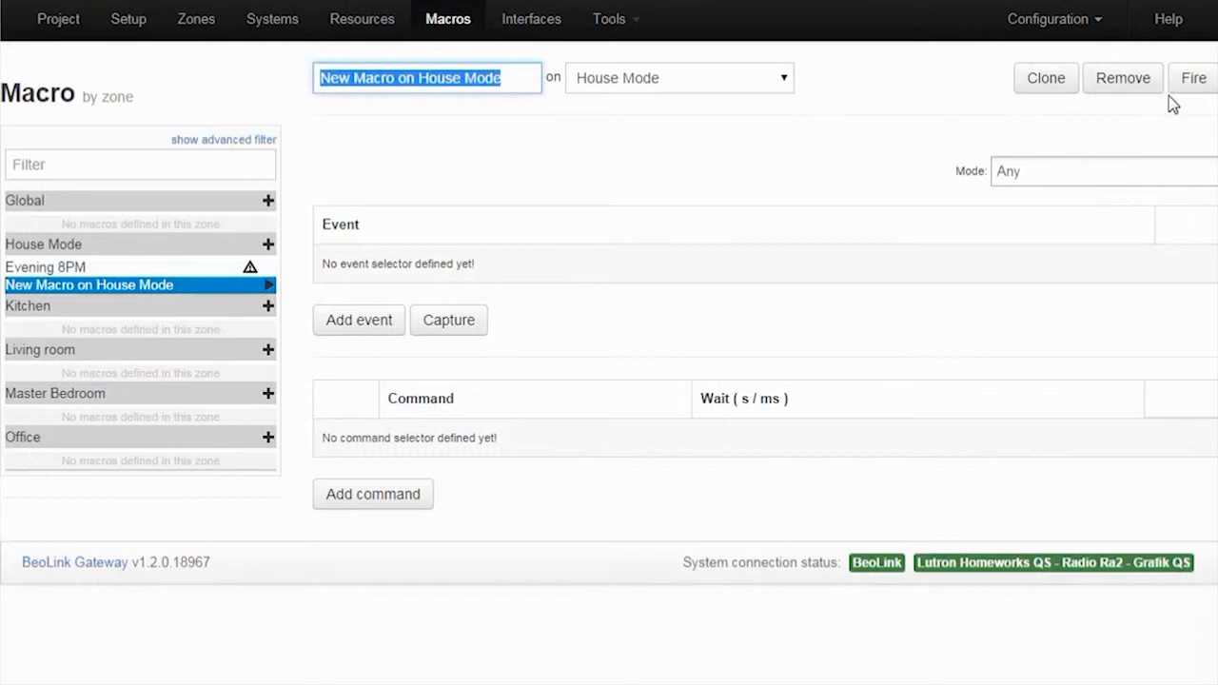
pyautogui.click(1111, 91)
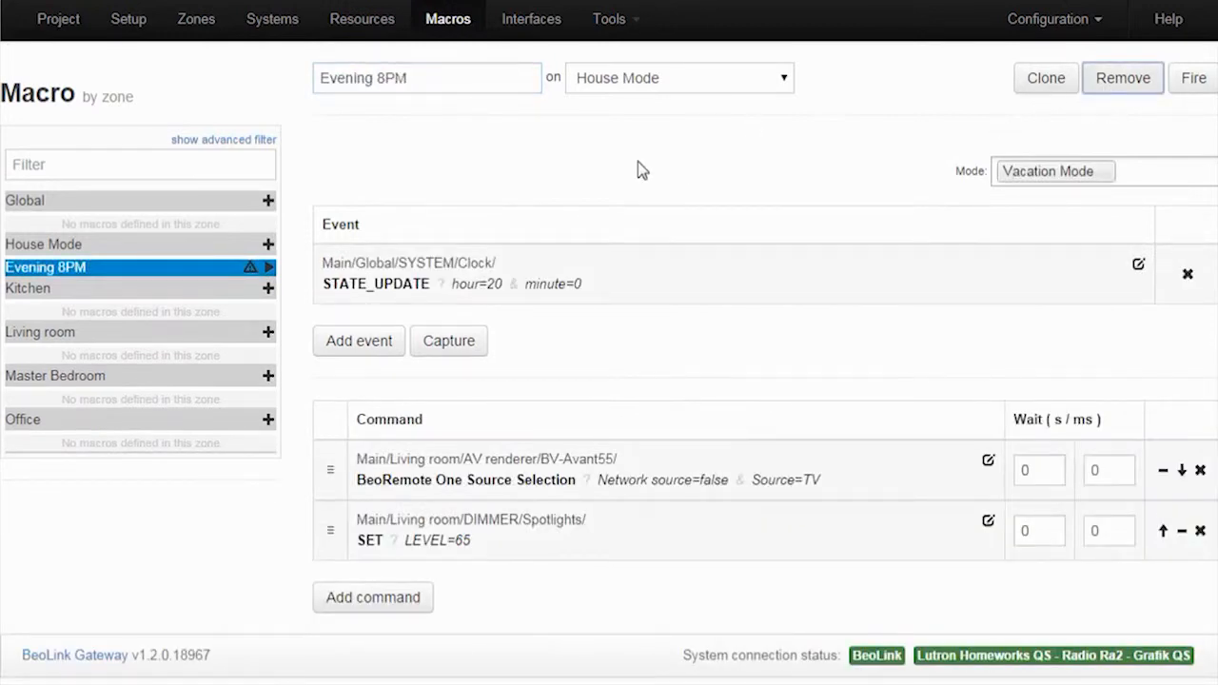
pyautogui.click(1046, 85)
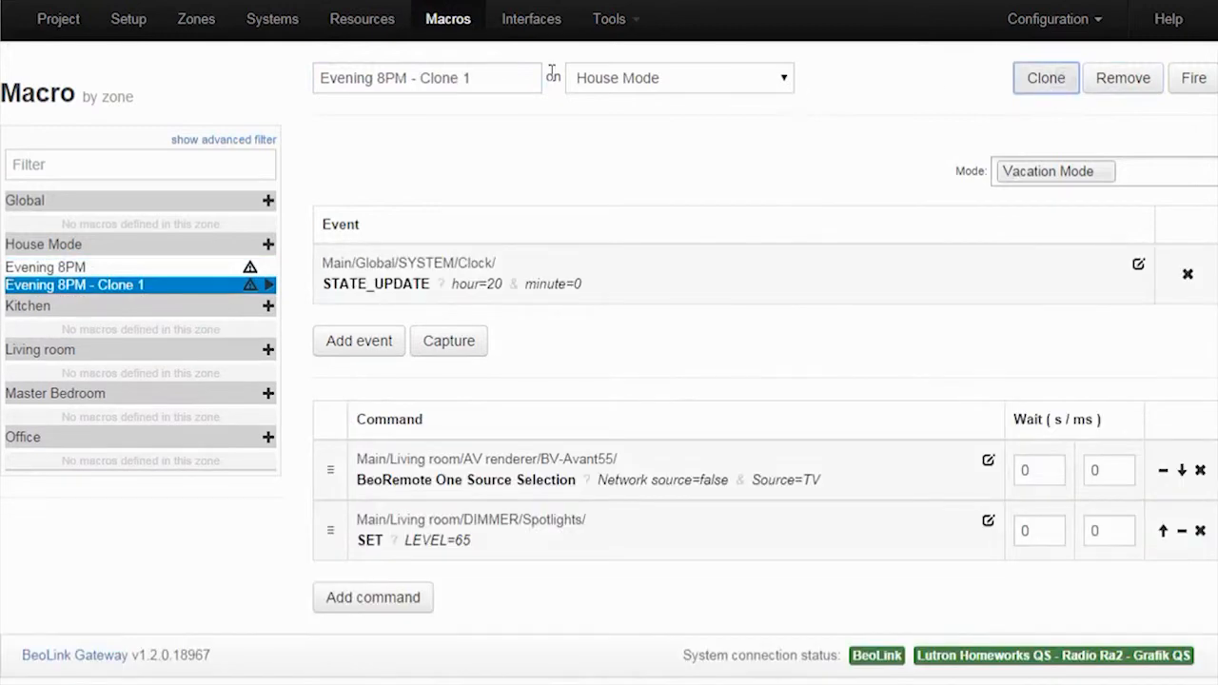
pyautogui.moveTo(484, 80); pyautogui.dragTo(381, 78)
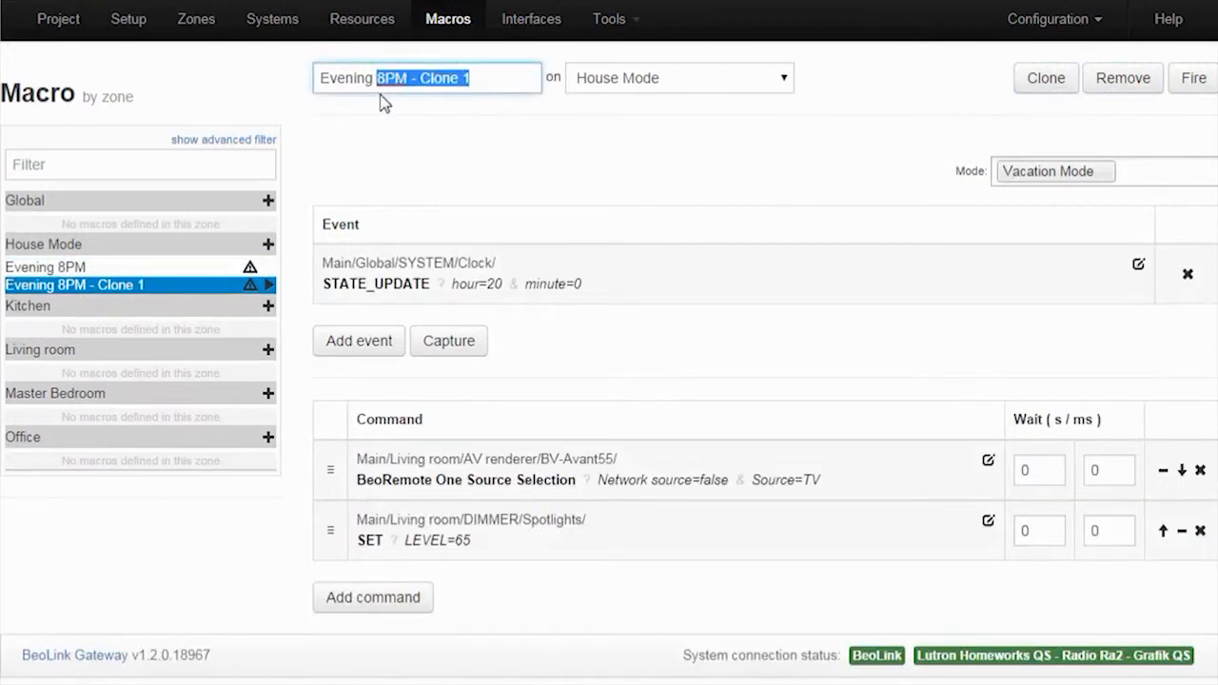
pyautogui.write('2')
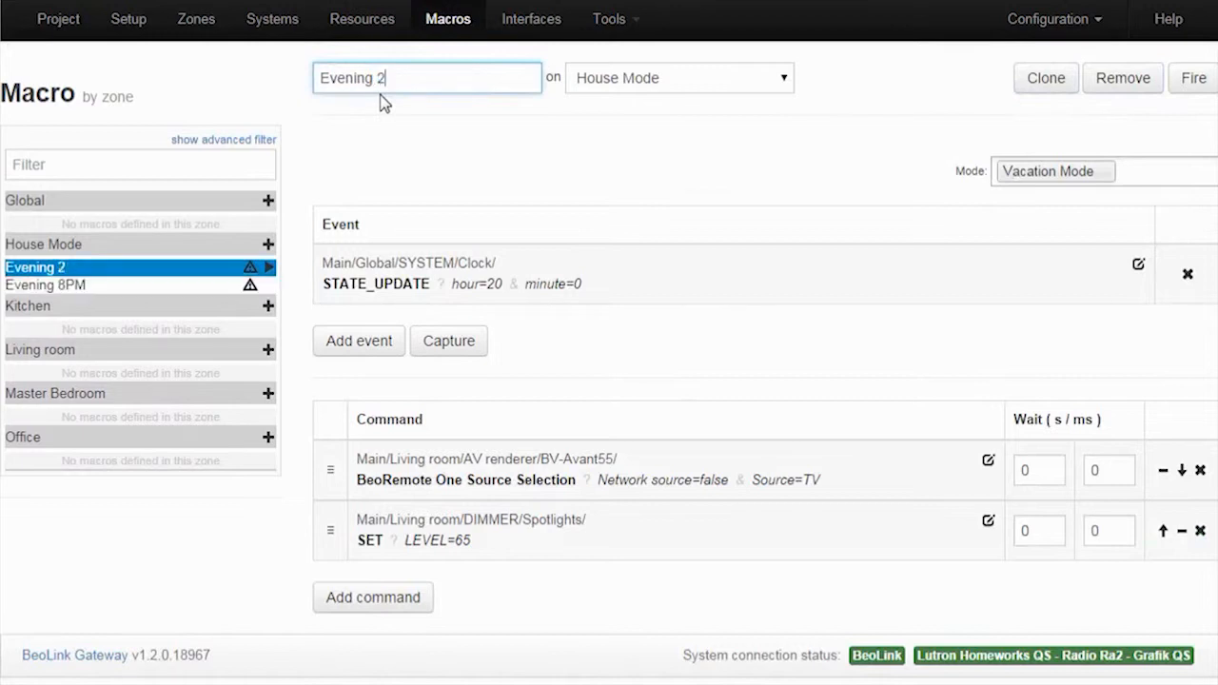
pyautogui.write('0PM')
pyautogui.click(364, 186)
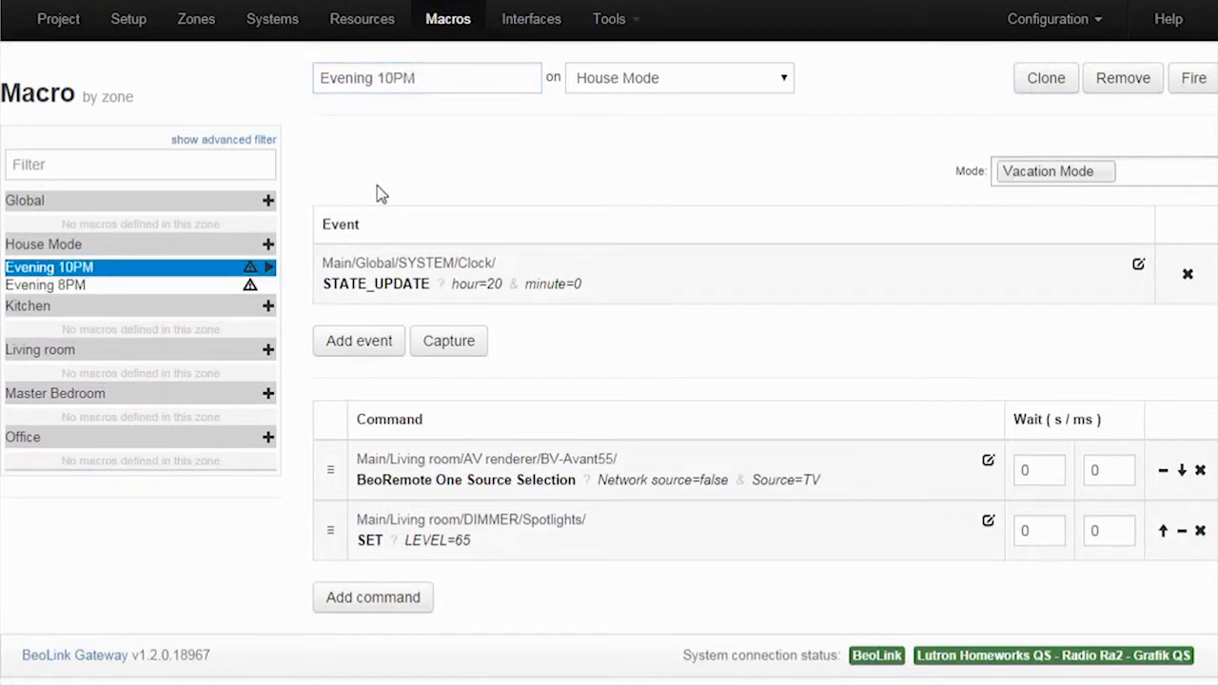
# Set the hour of the Evening 10PM macro's clock event to 22
pyautogui.click(537, 284)
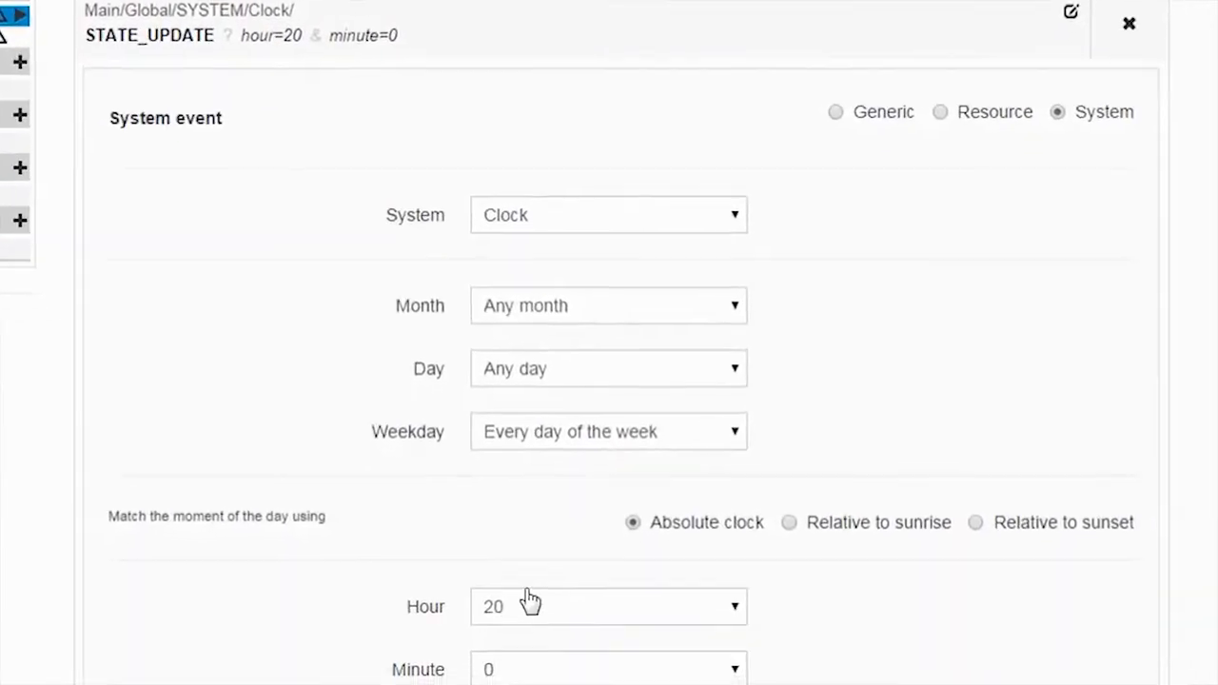
pyautogui.click(530, 601)
pyautogui.press('Down')
pyautogui.press('Down')
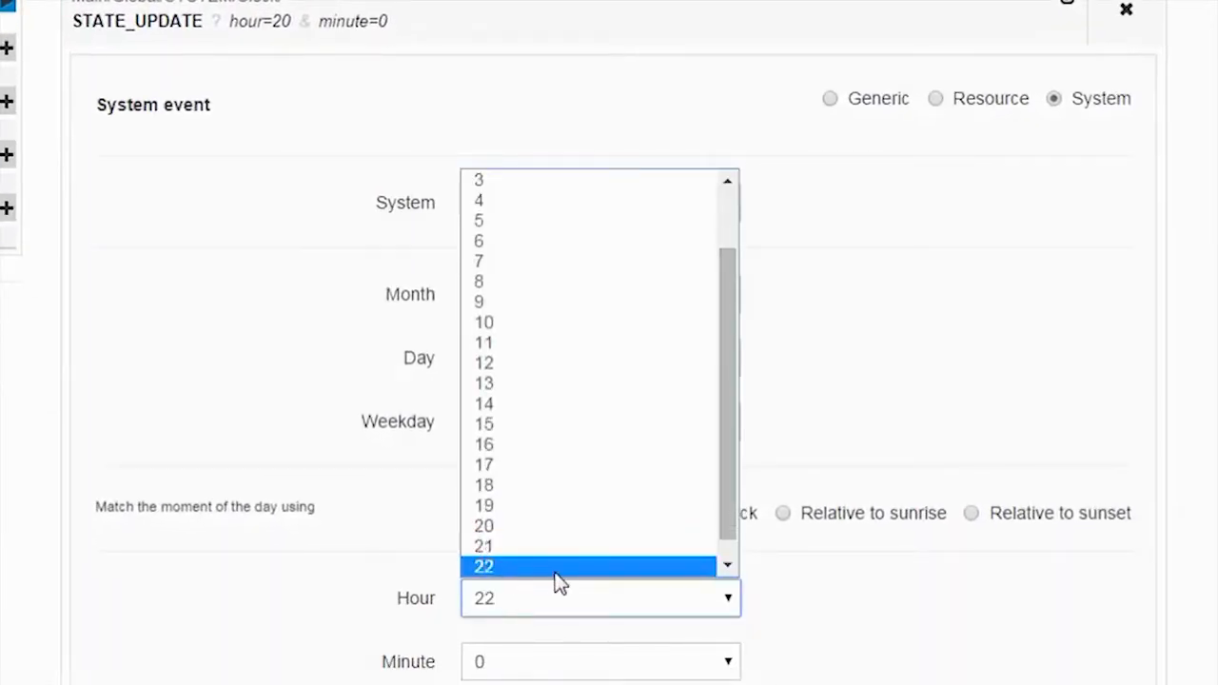
pyautogui.click(555, 568)
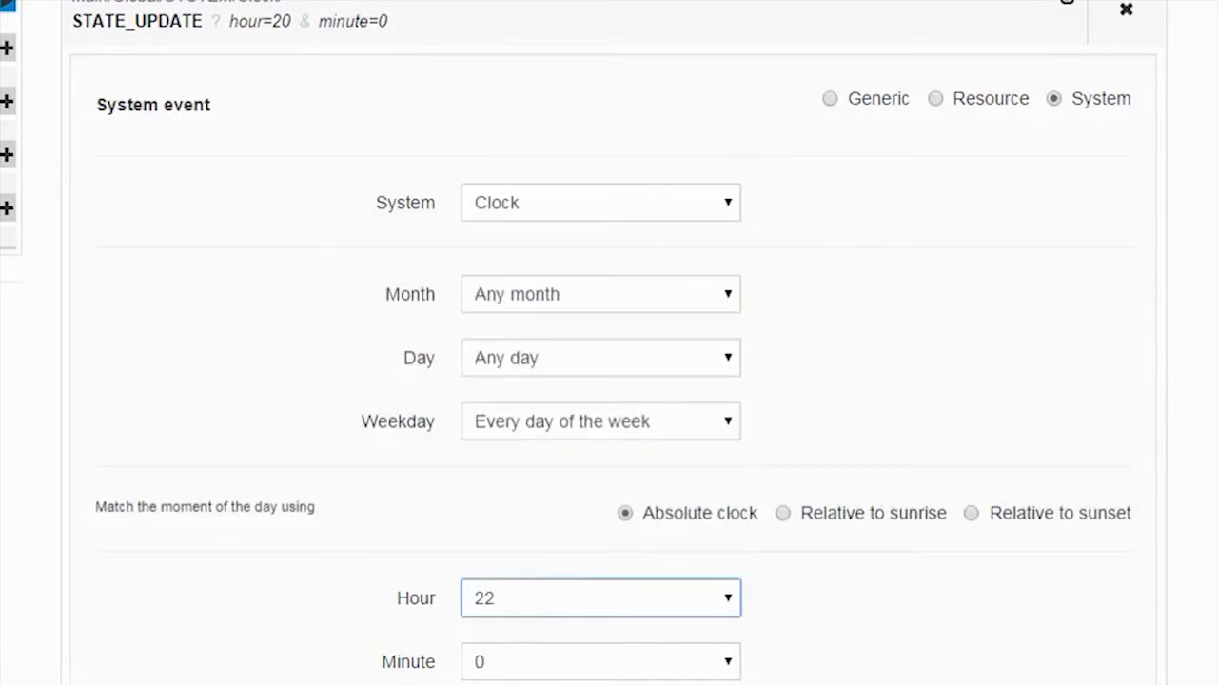
pyautogui.scroll(-3, 609, 381)
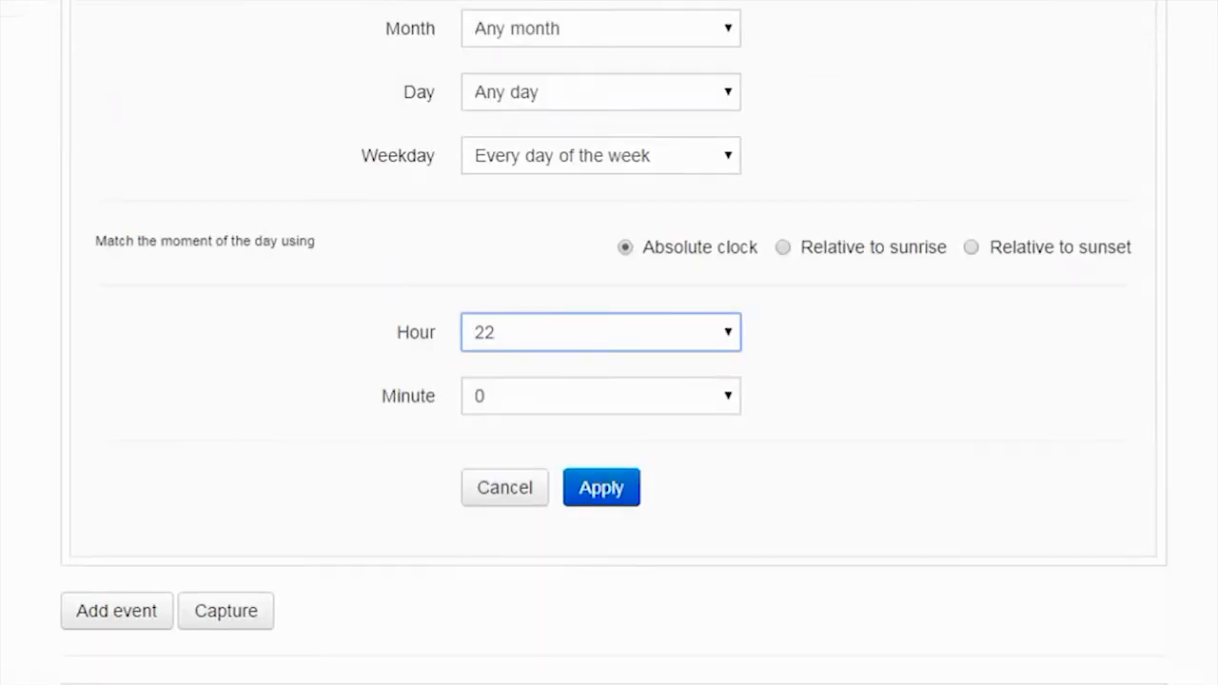
pyautogui.click(603, 495)
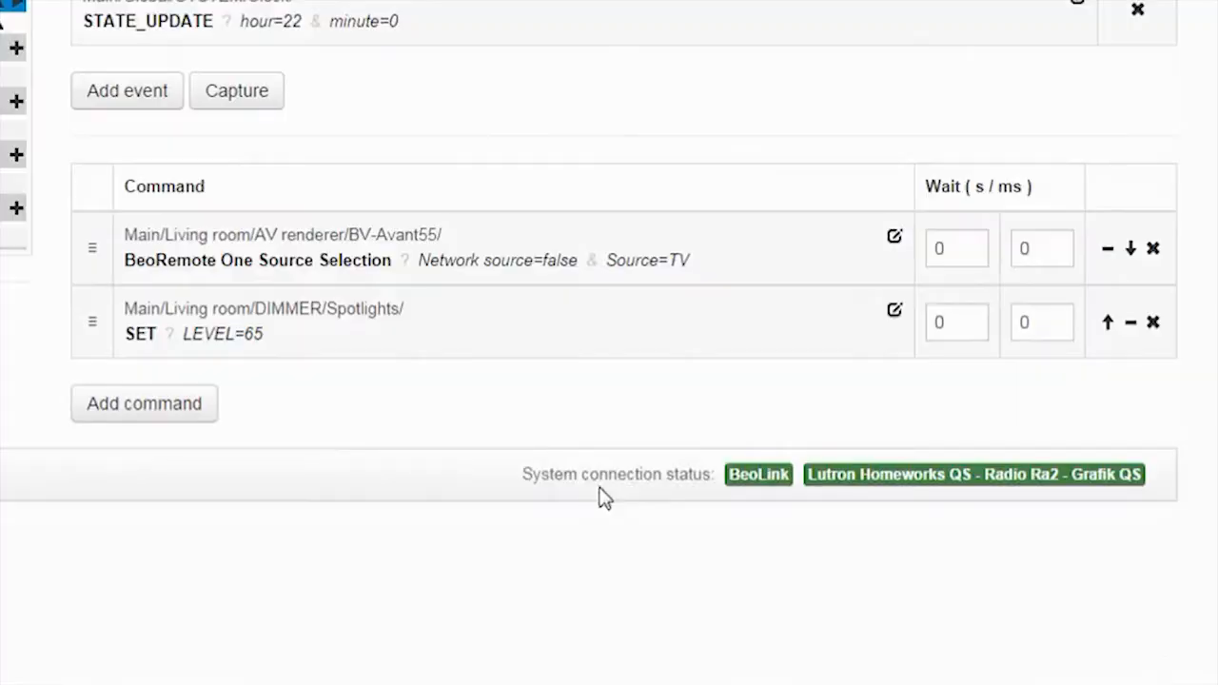
# Open the BV-Avant55 source selection command of the Evening 10PM macro for editing
pyautogui.click(423, 269)
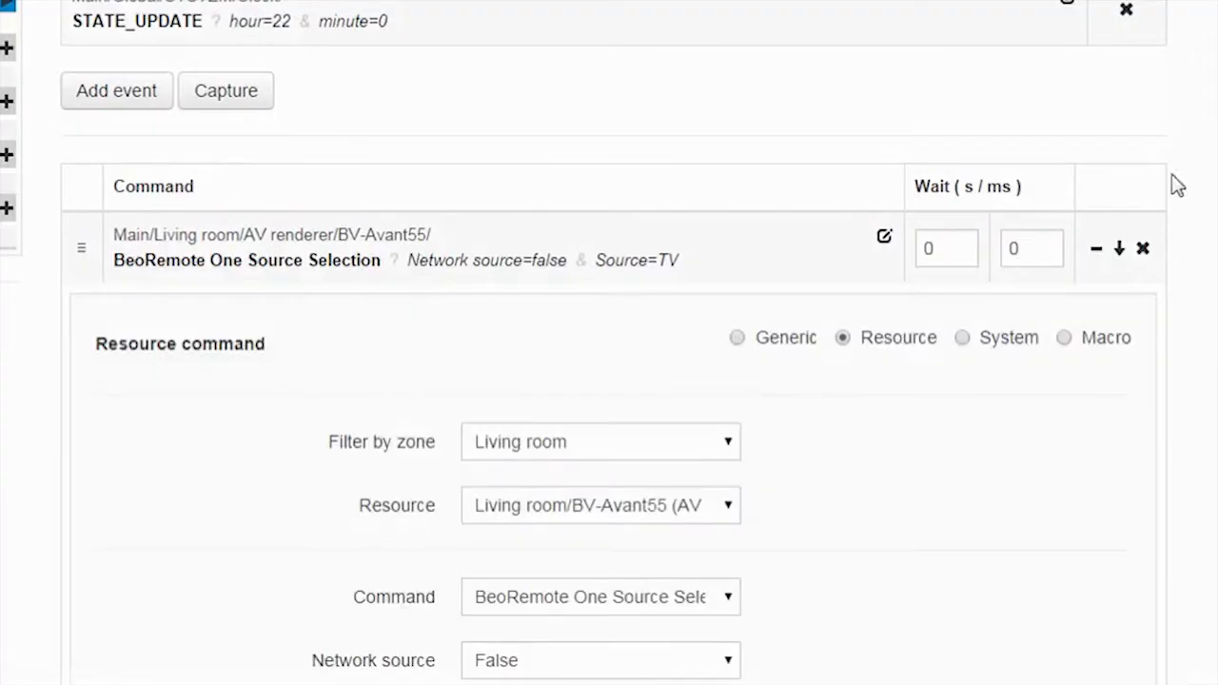
pyautogui.scroll(-3, 957, 348)
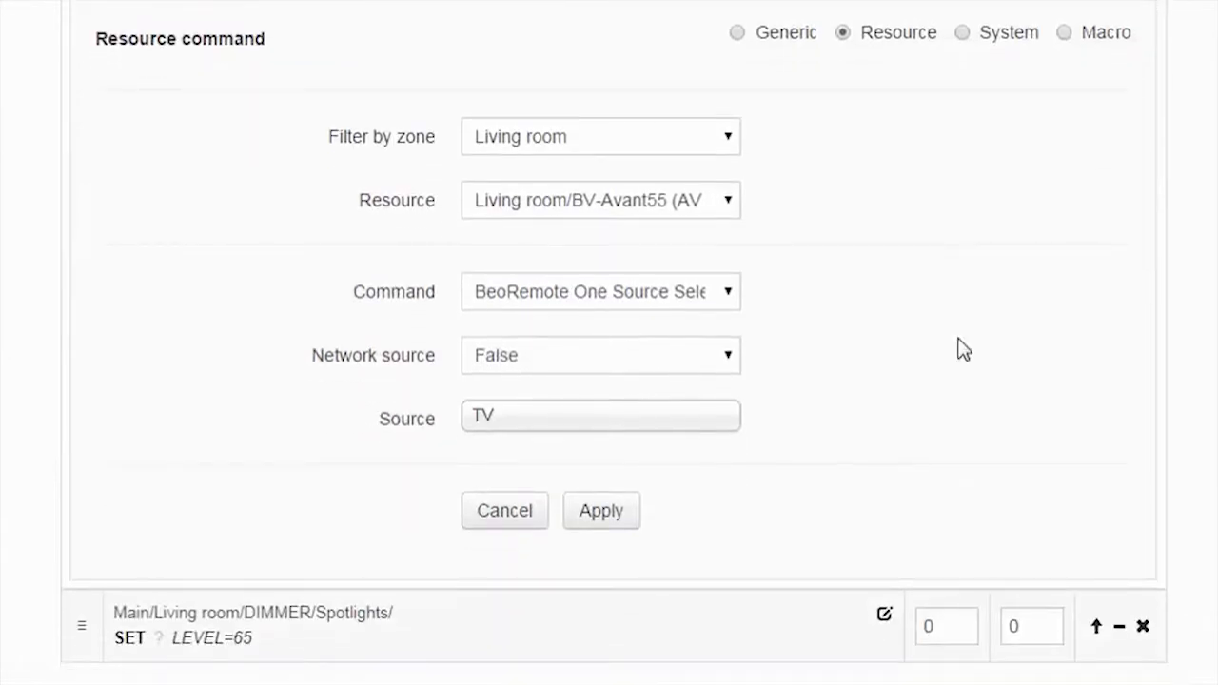
pyautogui.click(577, 295)
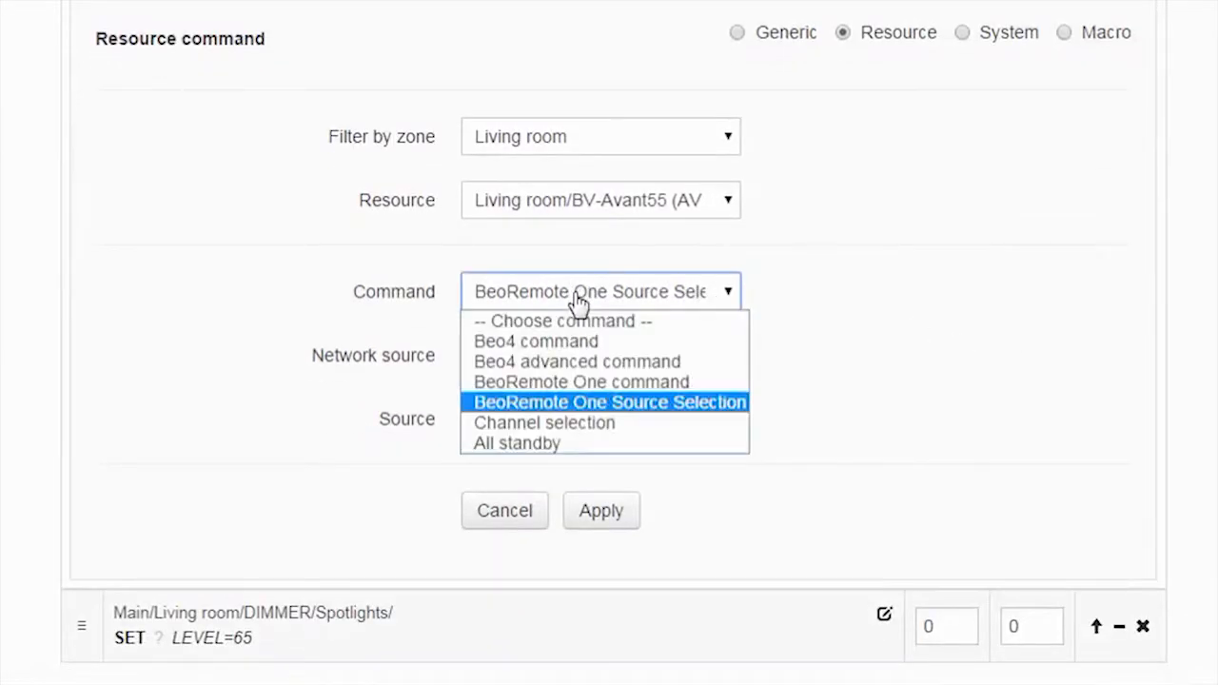
pyautogui.click(576, 297)
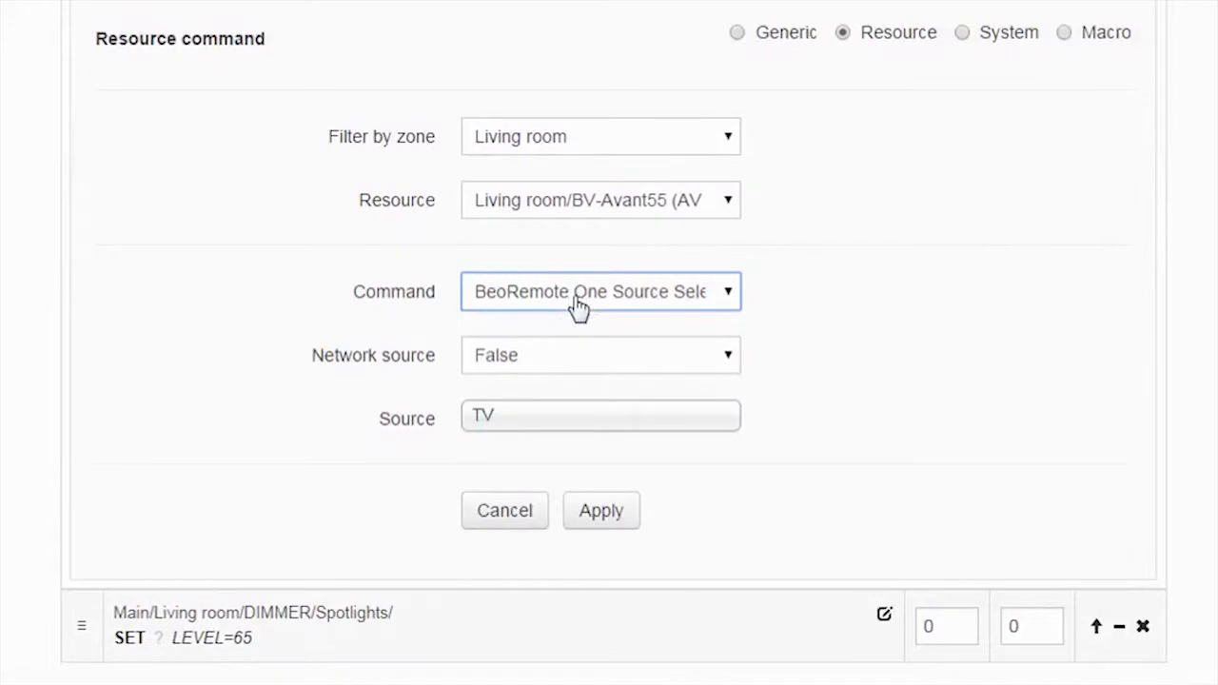
pyautogui.click(519, 426)
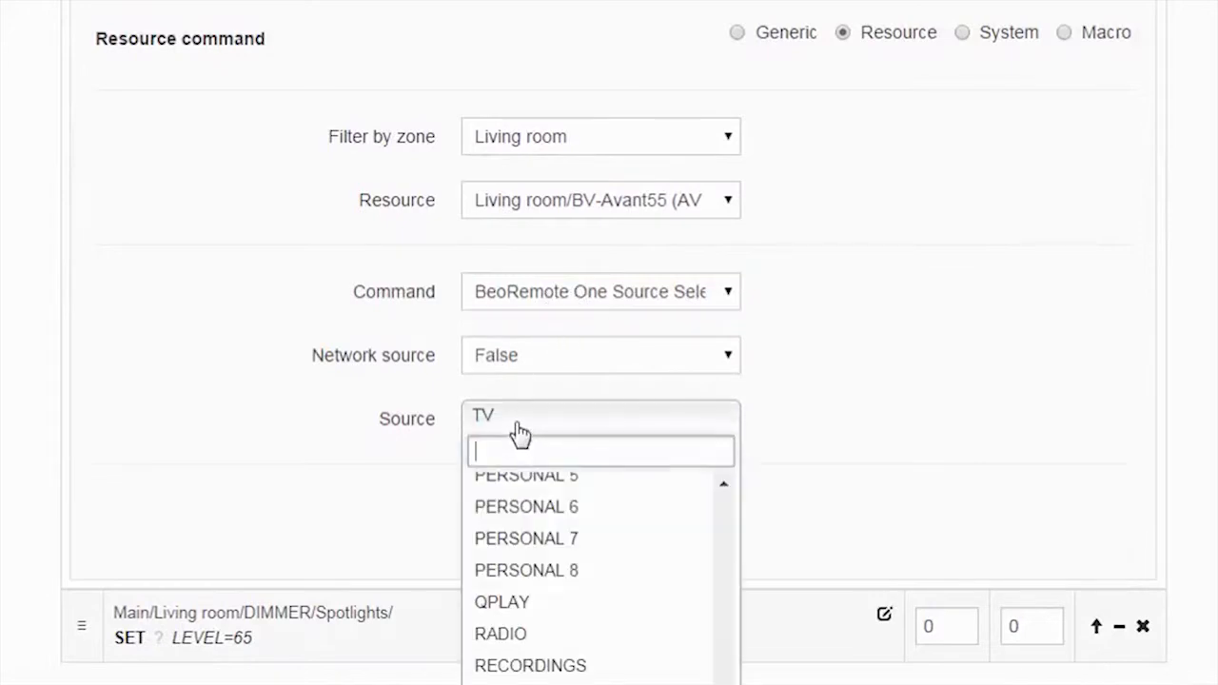
pyautogui.write('sta')
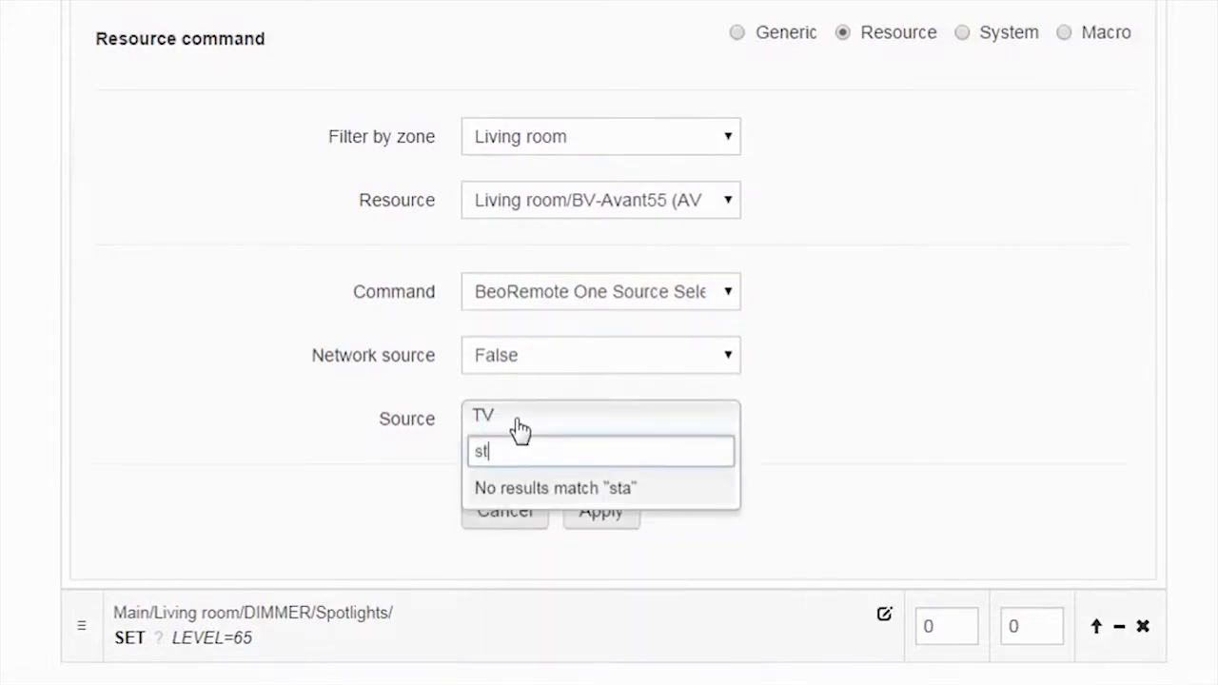
pyautogui.press('BackSpace')
pyautogui.press('BackSpace')
pyautogui.click(518, 425)
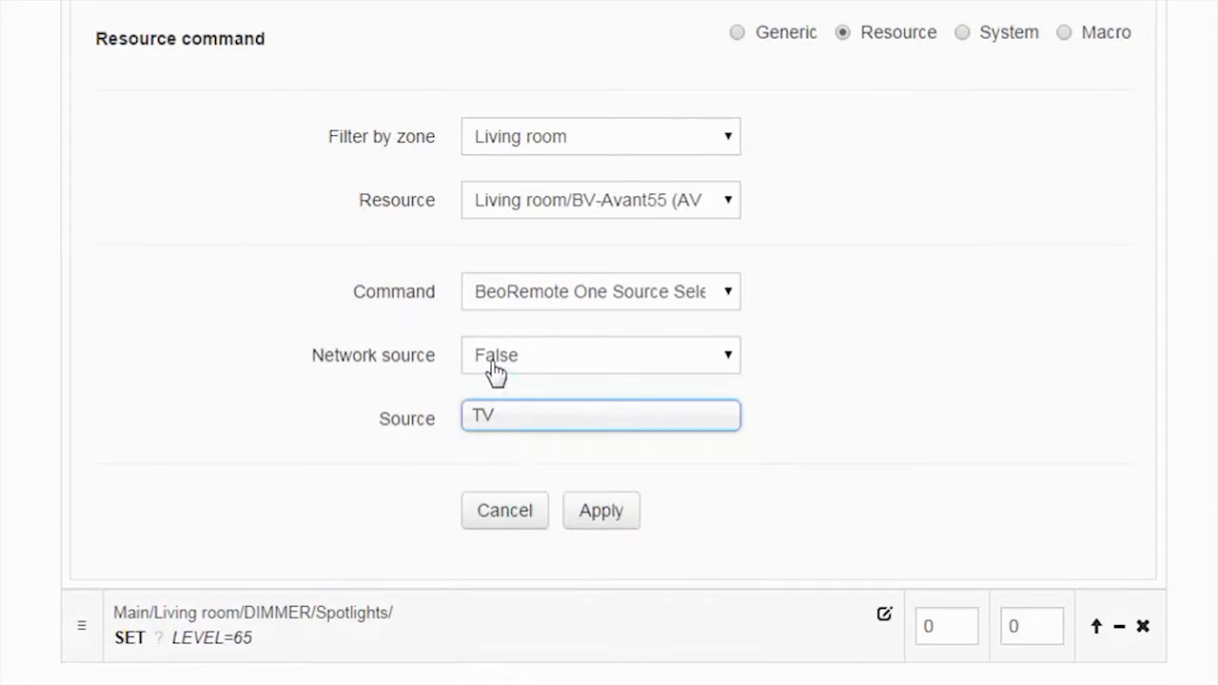
# Change the BV-Avant55 command to a BeoRemote One command of STANDBY with network source False, and apply it
pyautogui.click(552, 297)
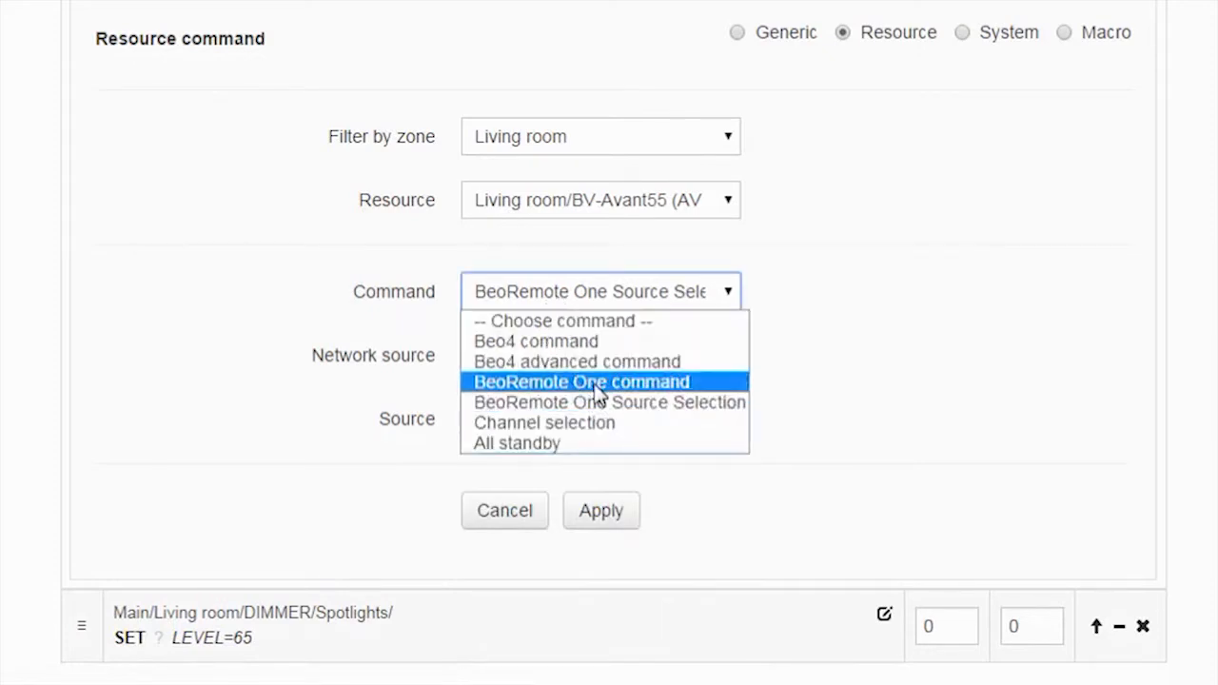
pyautogui.click(597, 386)
pyautogui.click(517, 363)
pyautogui.write('sta')
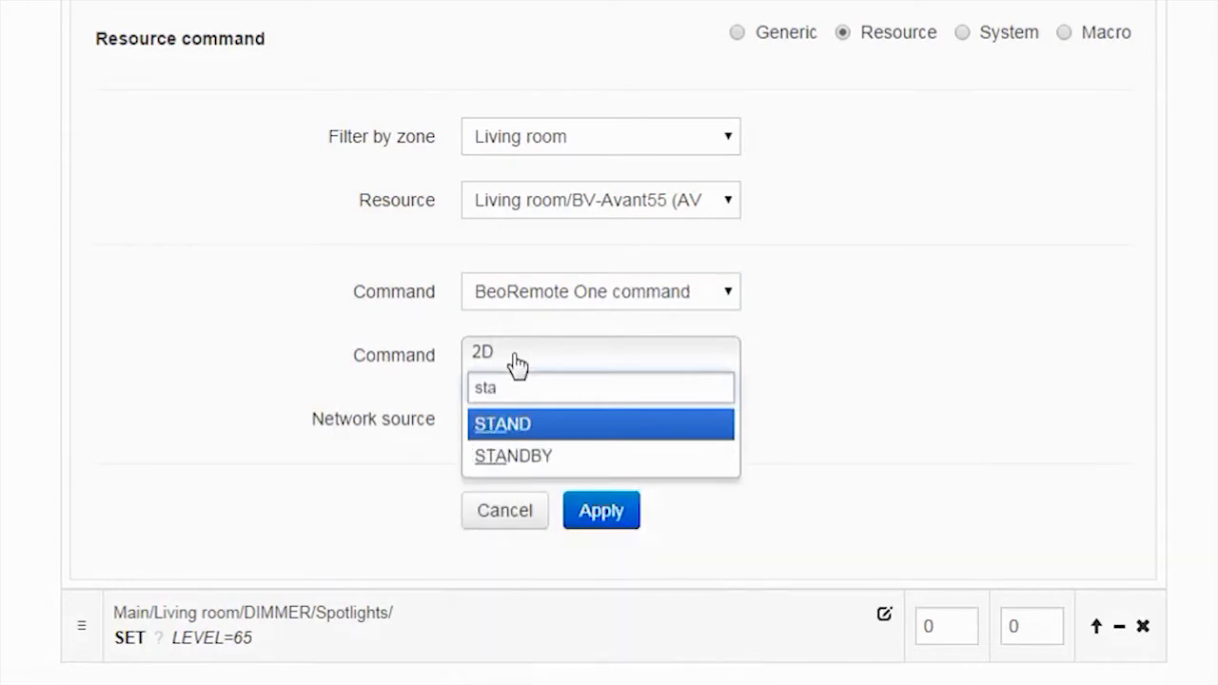
pyautogui.click(536, 459)
pyautogui.click(512, 428)
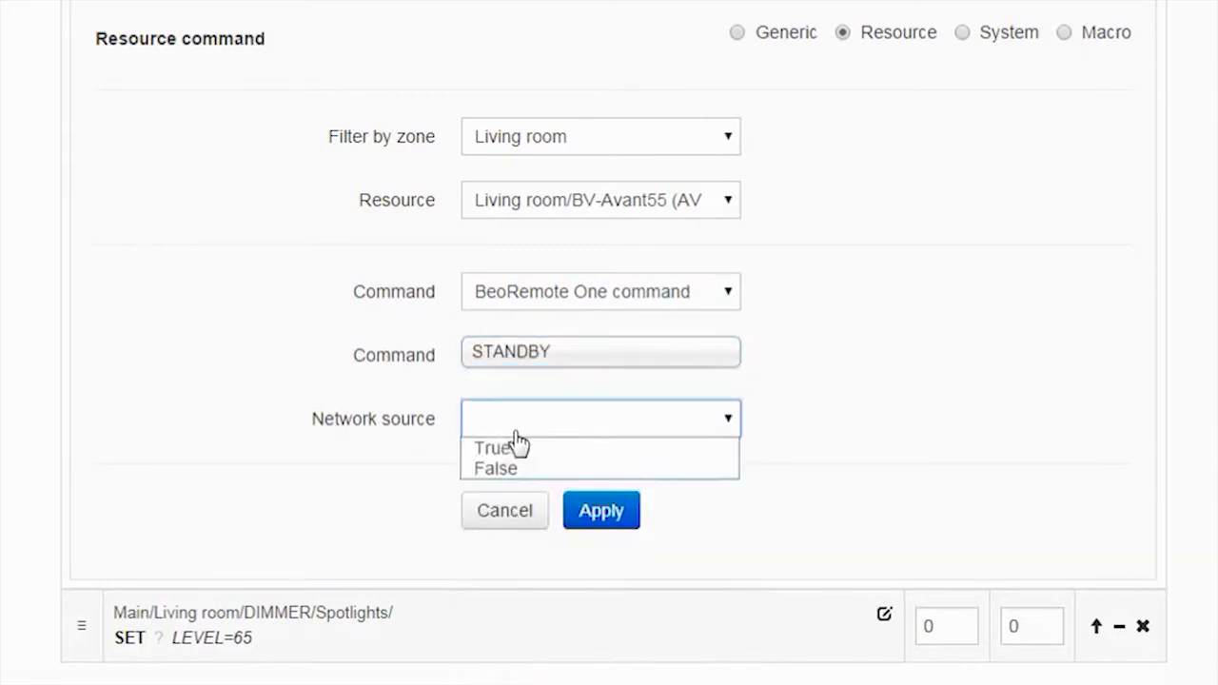
pyautogui.click(521, 470)
pyautogui.click(593, 514)
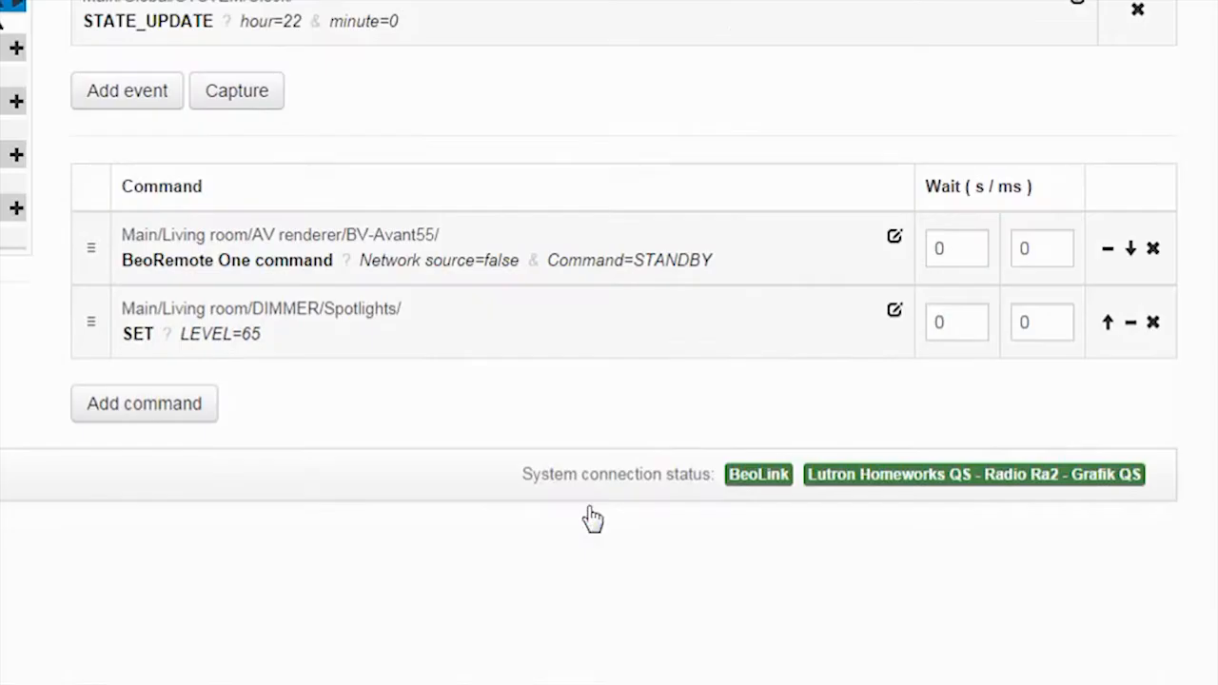
# Set the level of the macro's Living room Spotlights command to 0 and apply it
pyautogui.click(343, 354)
pyautogui.scroll(-3, 799, 423)
pyautogui.moveTo(656, 379); pyautogui.dragTo(455, 377)
pyautogui.write('0')
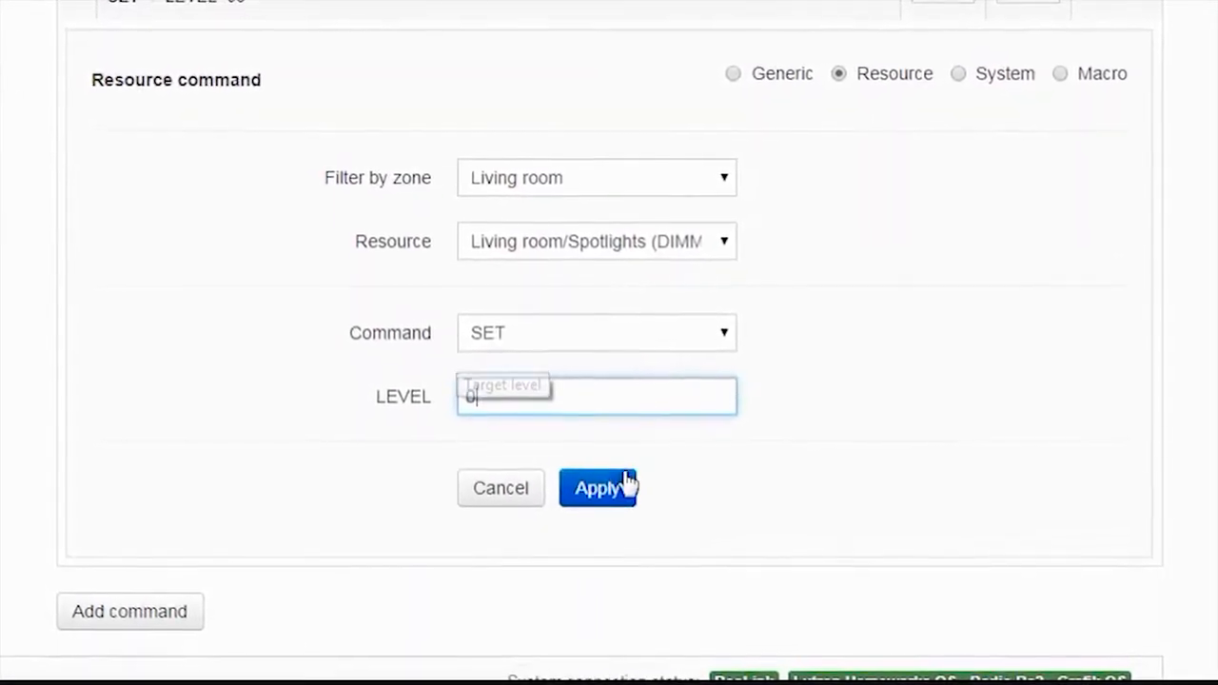
pyautogui.click(597, 487)
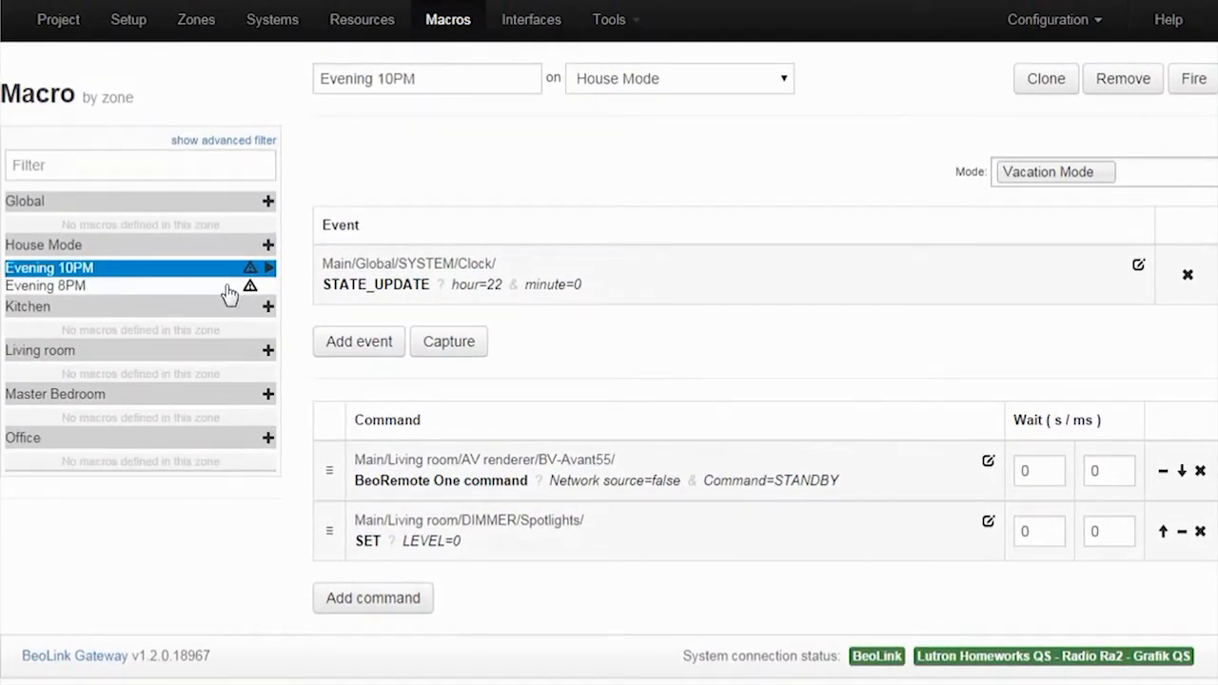
# Review the Evening 8PM macro's event and commands, and return to the Evening 10PM macro
pyautogui.moveTo(251, 276)
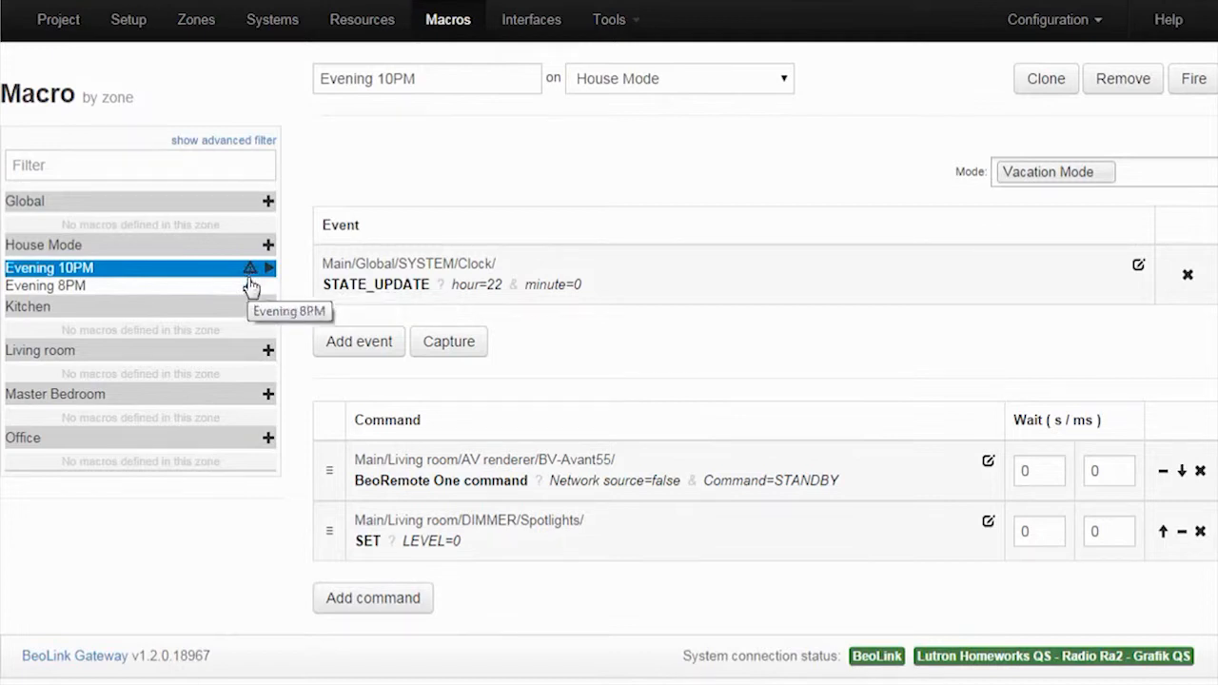
pyautogui.click(138, 290)
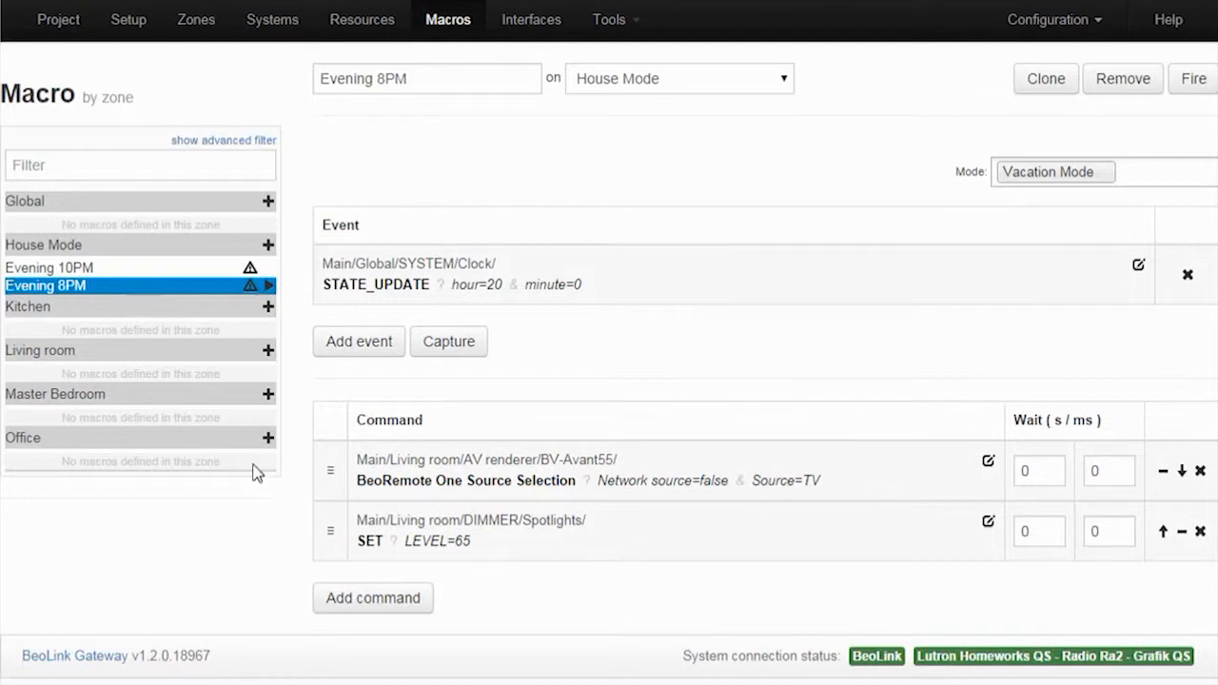
pyautogui.click(85, 267)
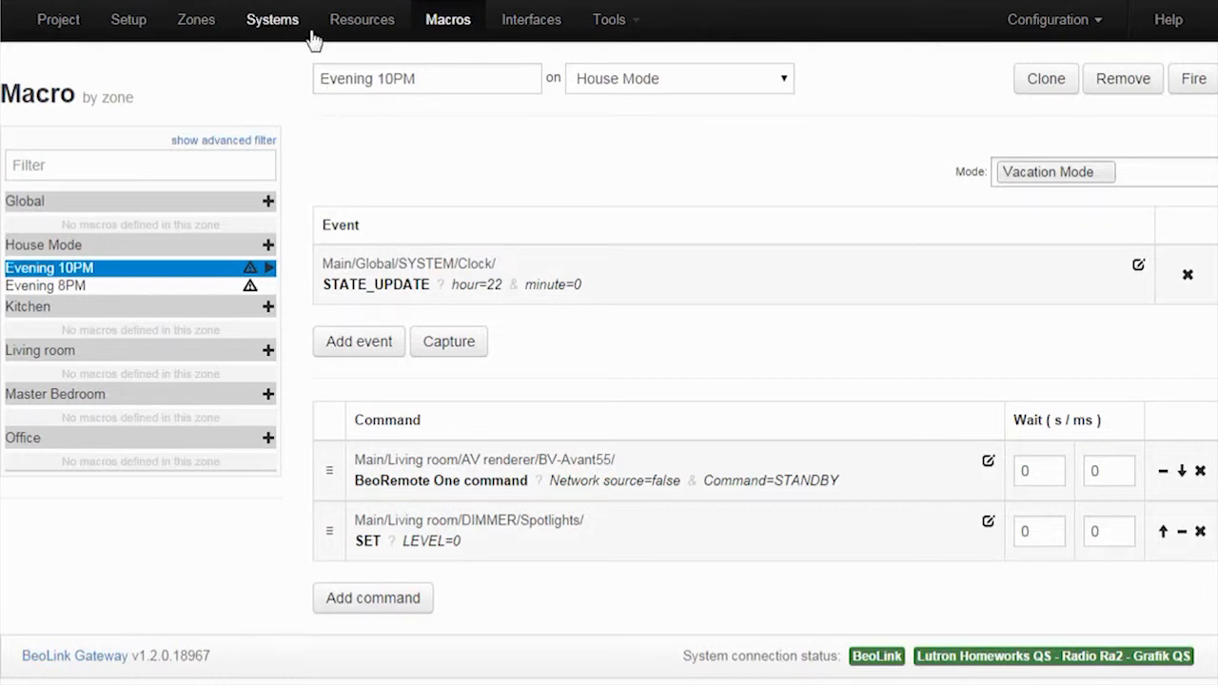
# Add a virtual button with led named Home in the House Mode zone at address 4 to the virtual resources
pyautogui.click(368, 36)
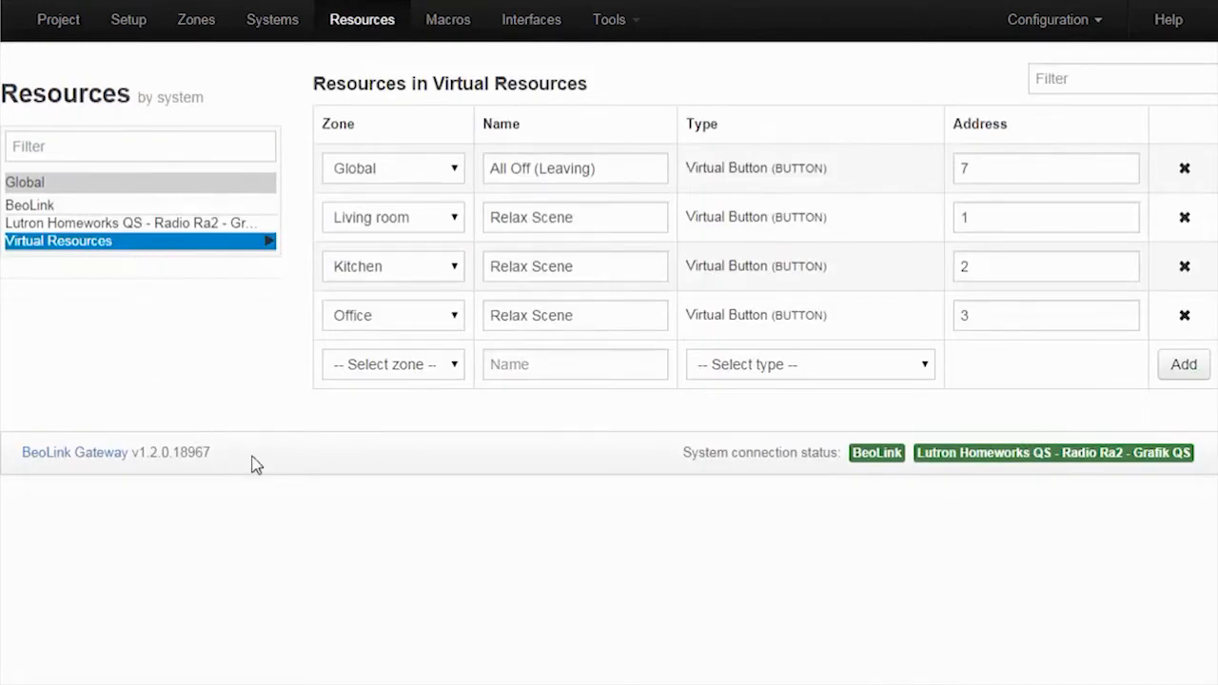
pyautogui.click(374, 370)
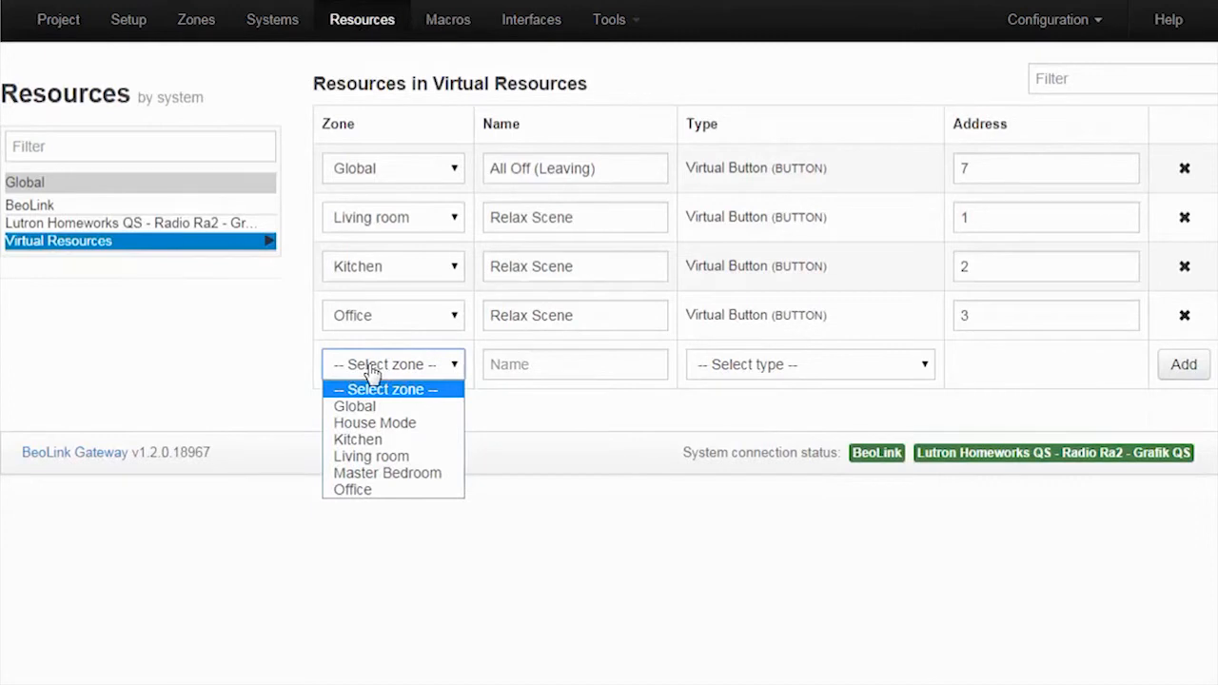
pyautogui.click(390, 422)
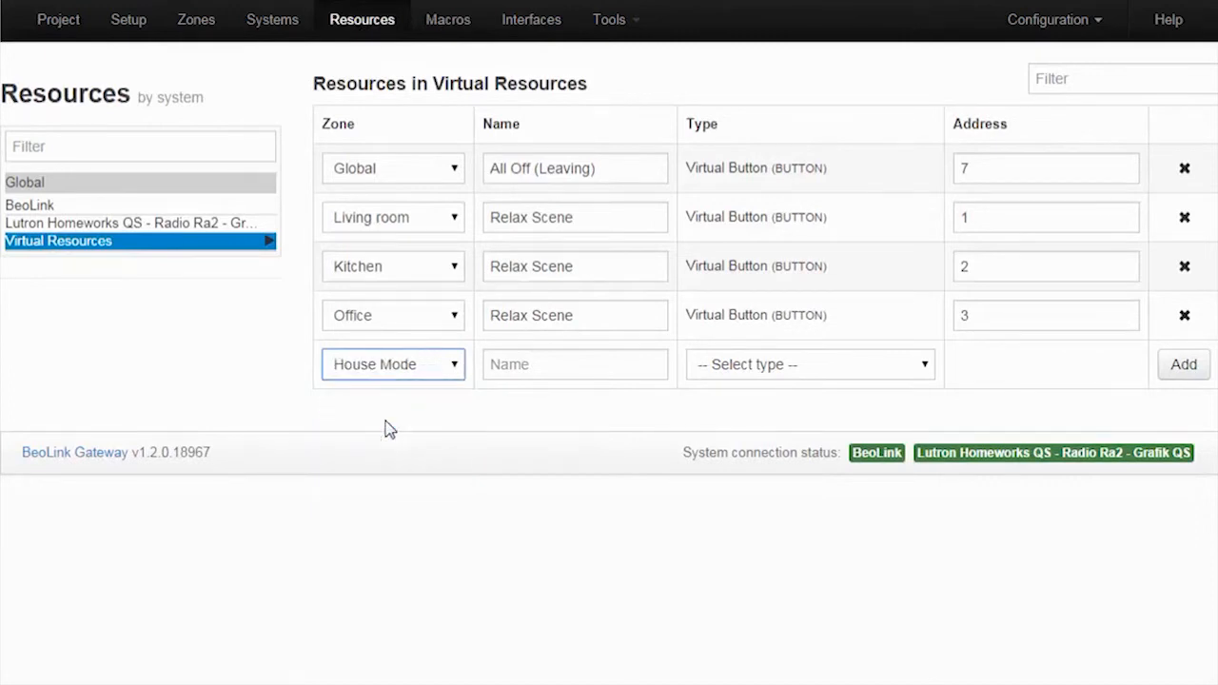
pyautogui.click(544, 369)
pyautogui.write('Home')
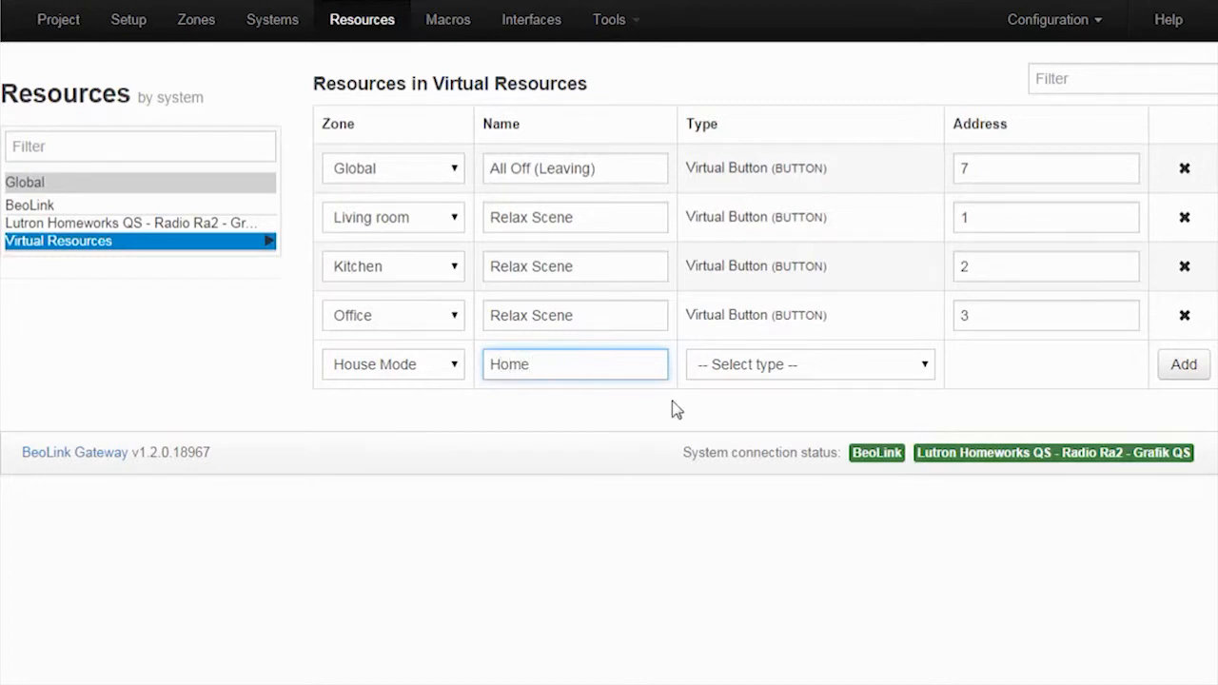
pyautogui.click(782, 371)
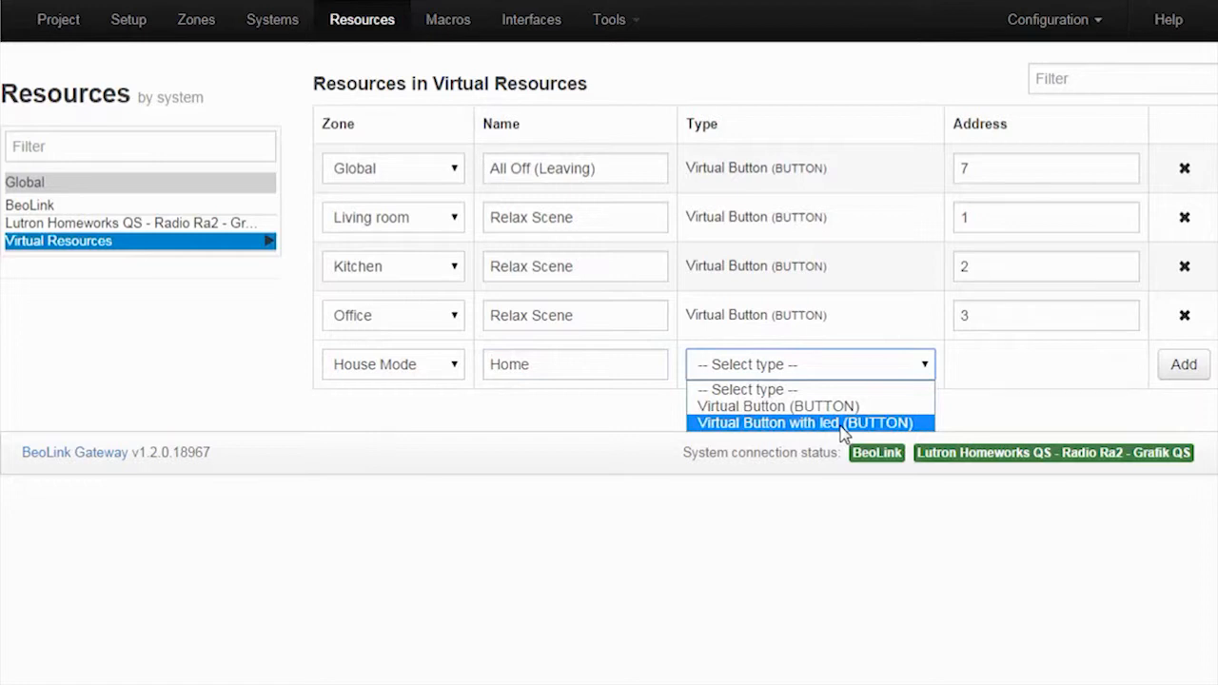
pyautogui.click(843, 424)
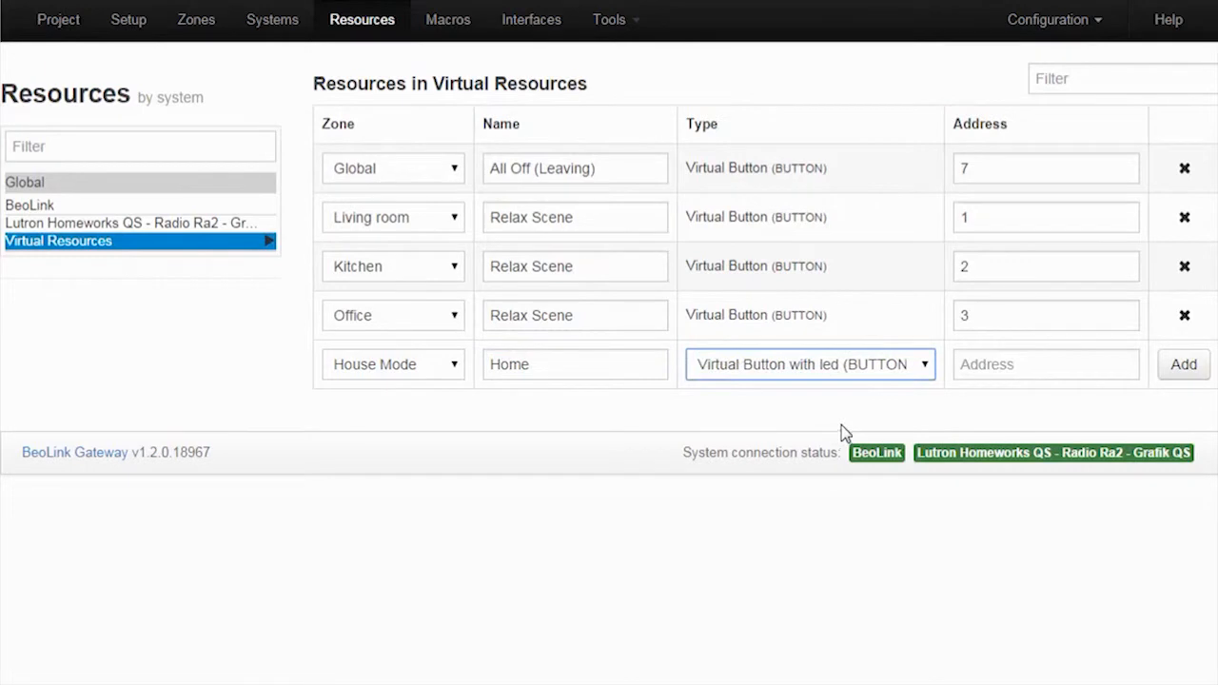
pyautogui.click(977, 370)
pyautogui.write('4')
pyautogui.click(1180, 366)
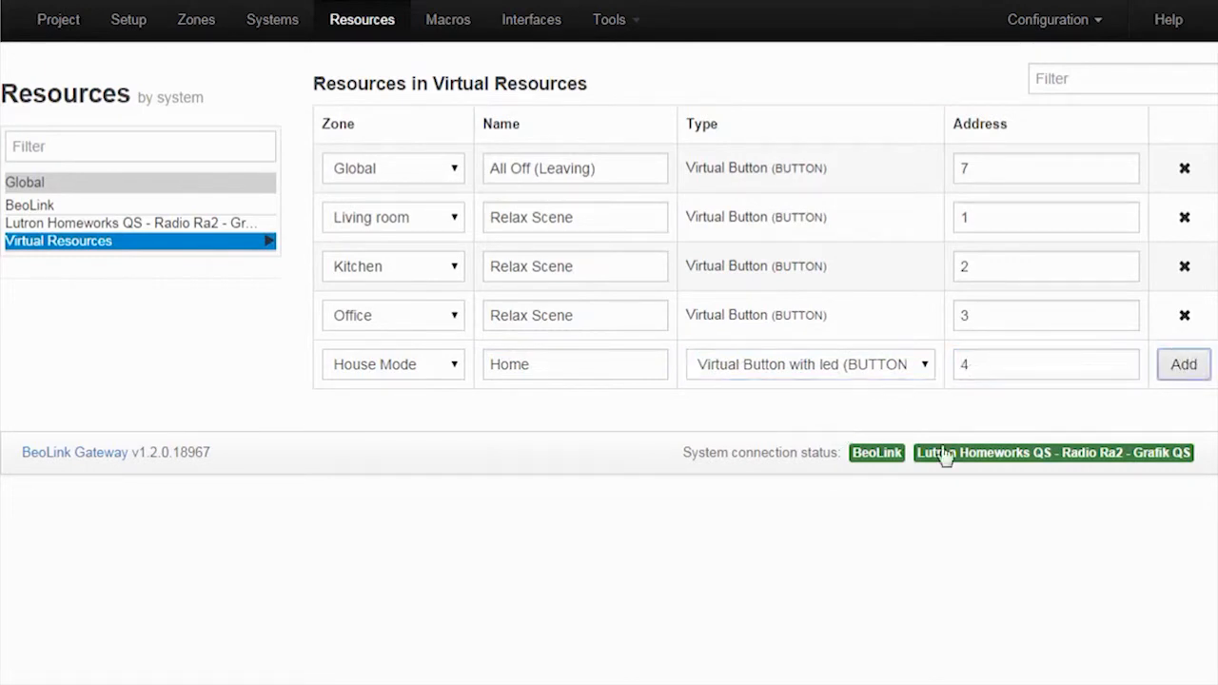
# Add a second House Mode virtual button with led named Vacation at address 5
pyautogui.moveTo(541, 406); pyautogui.dragTo(398, 442)
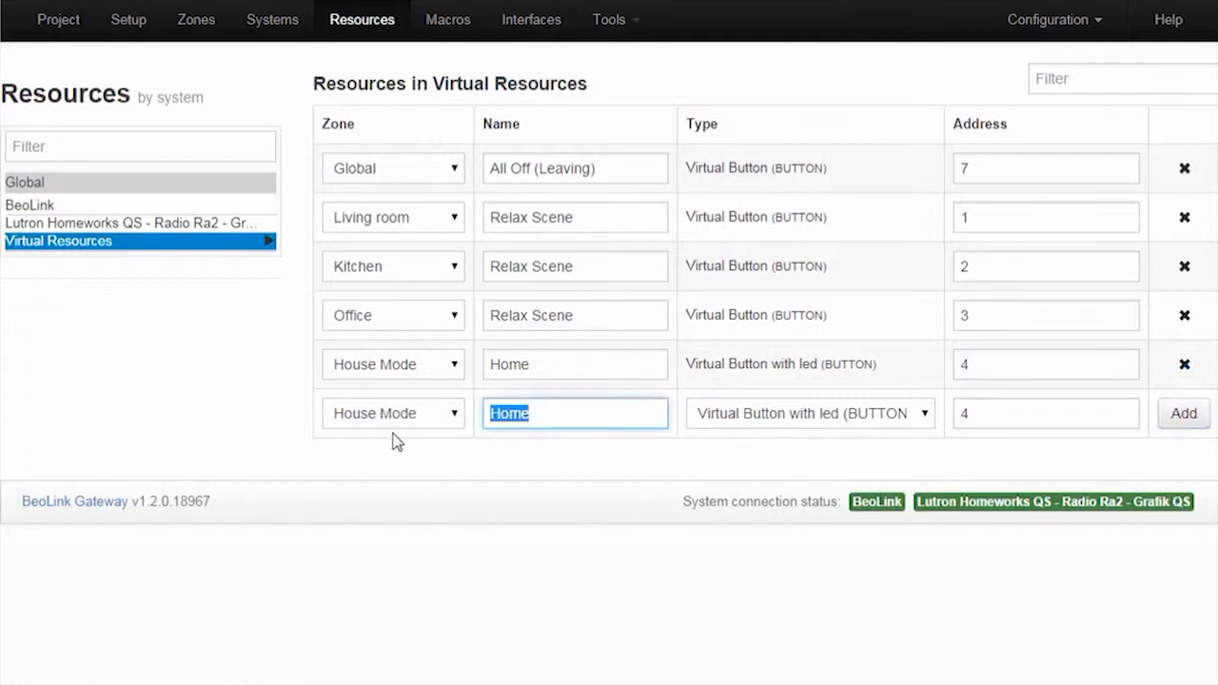
pyautogui.write('Vacation')
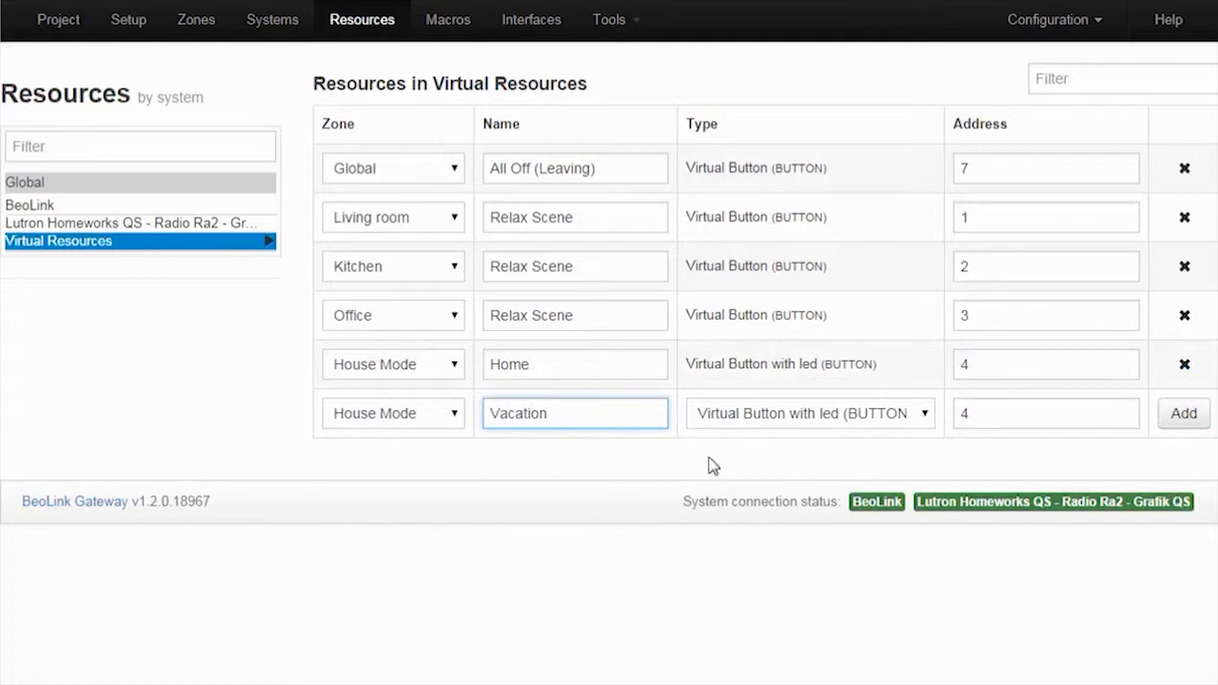
pyautogui.doubleClick(963, 413)
pyautogui.write('5')
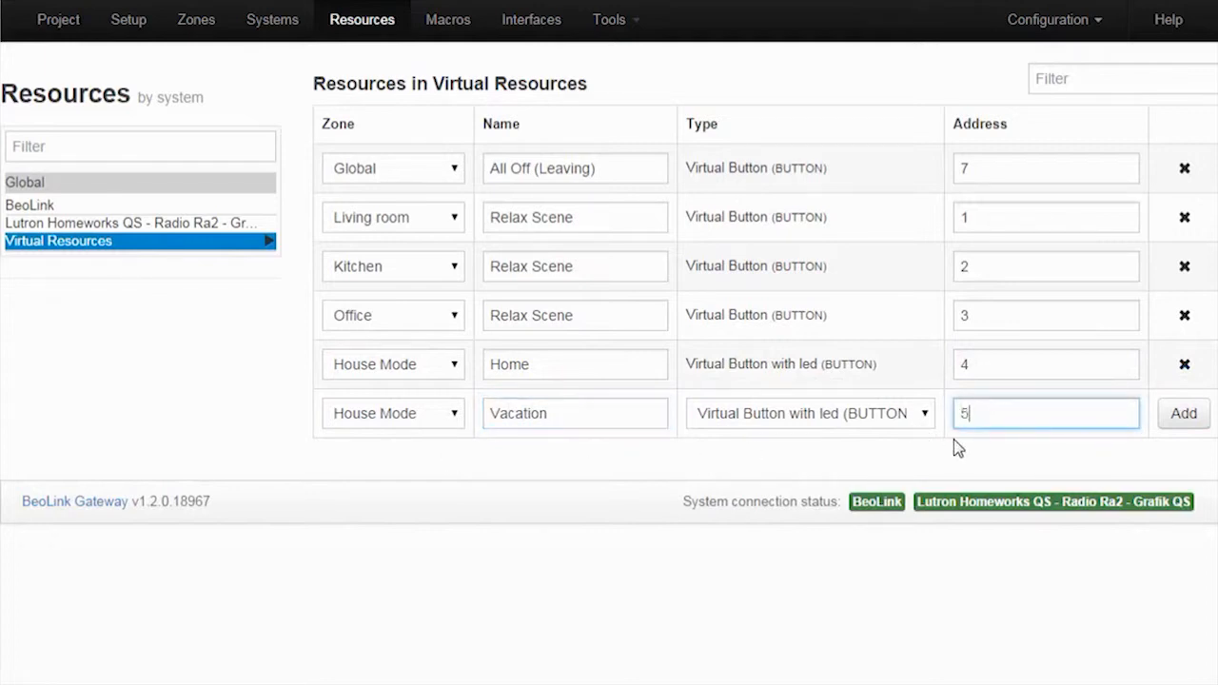
pyautogui.click(1182, 415)
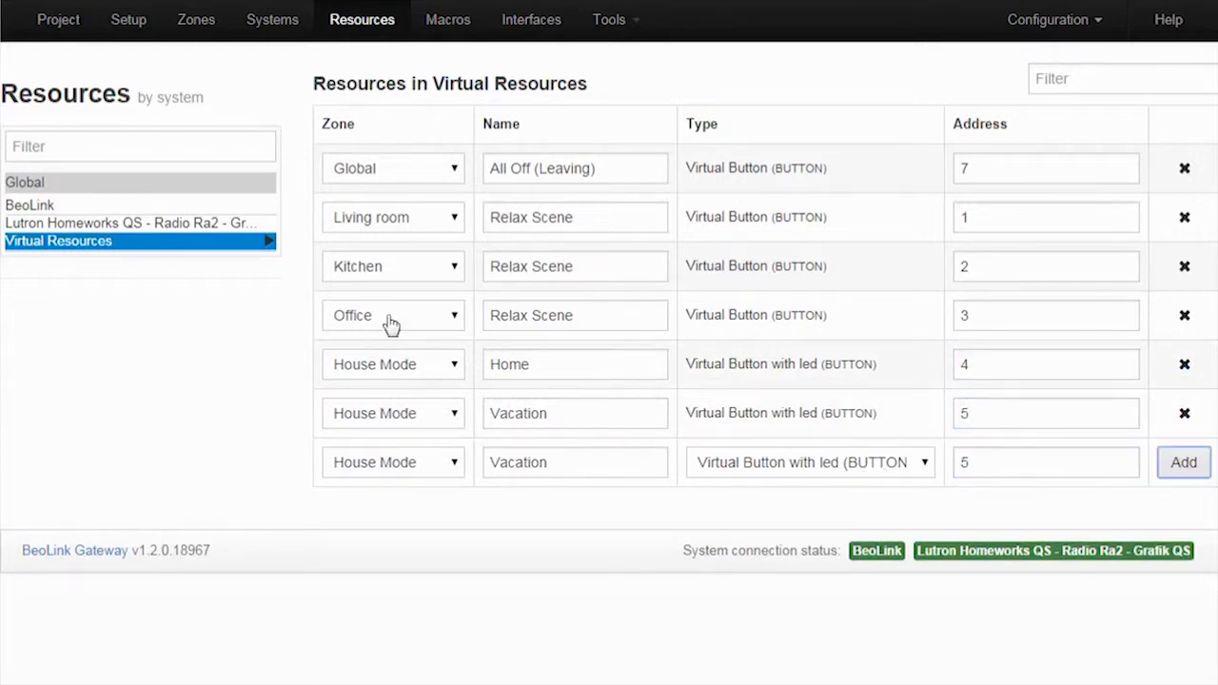
# Create a new macro in the House Mode zone and name it Vacation Mode Select
pyautogui.click(443, 28)
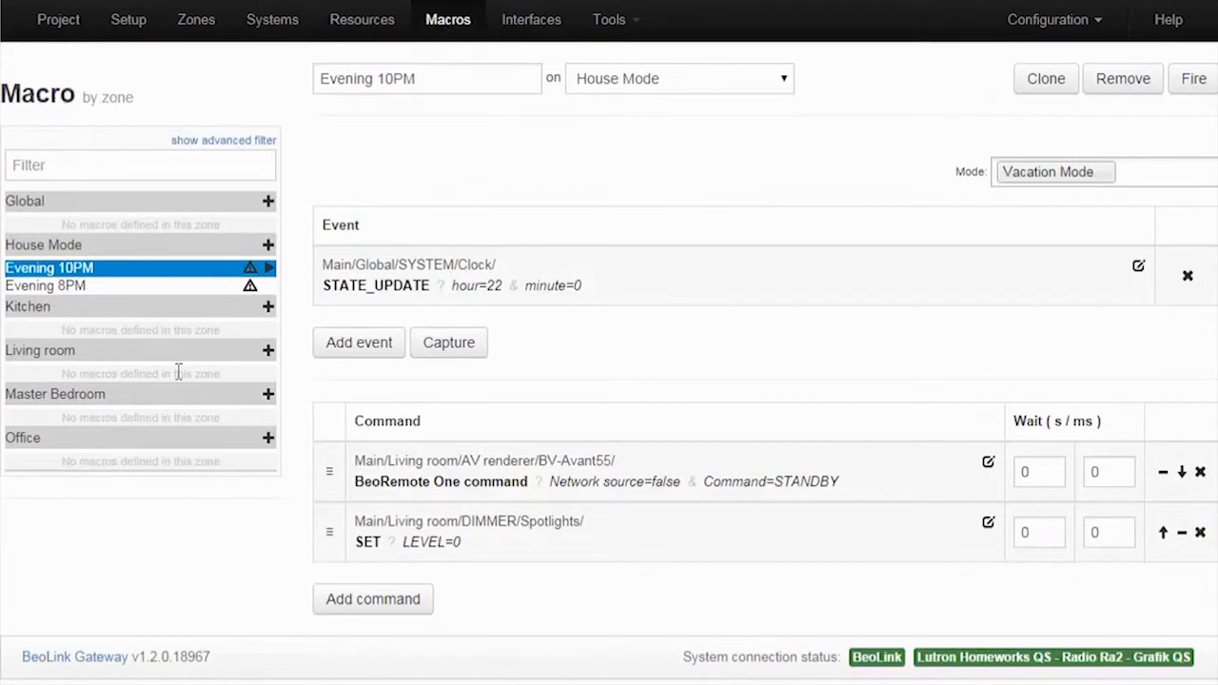
pyautogui.click(267, 245)
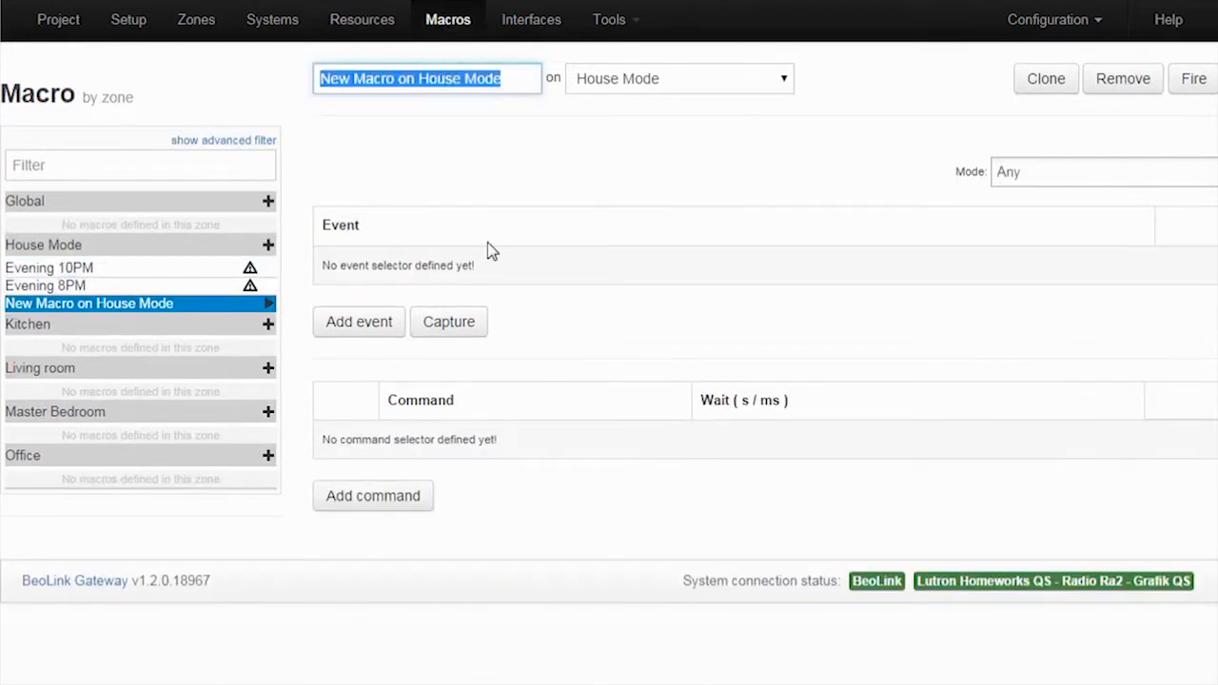
pyautogui.write('Vac')
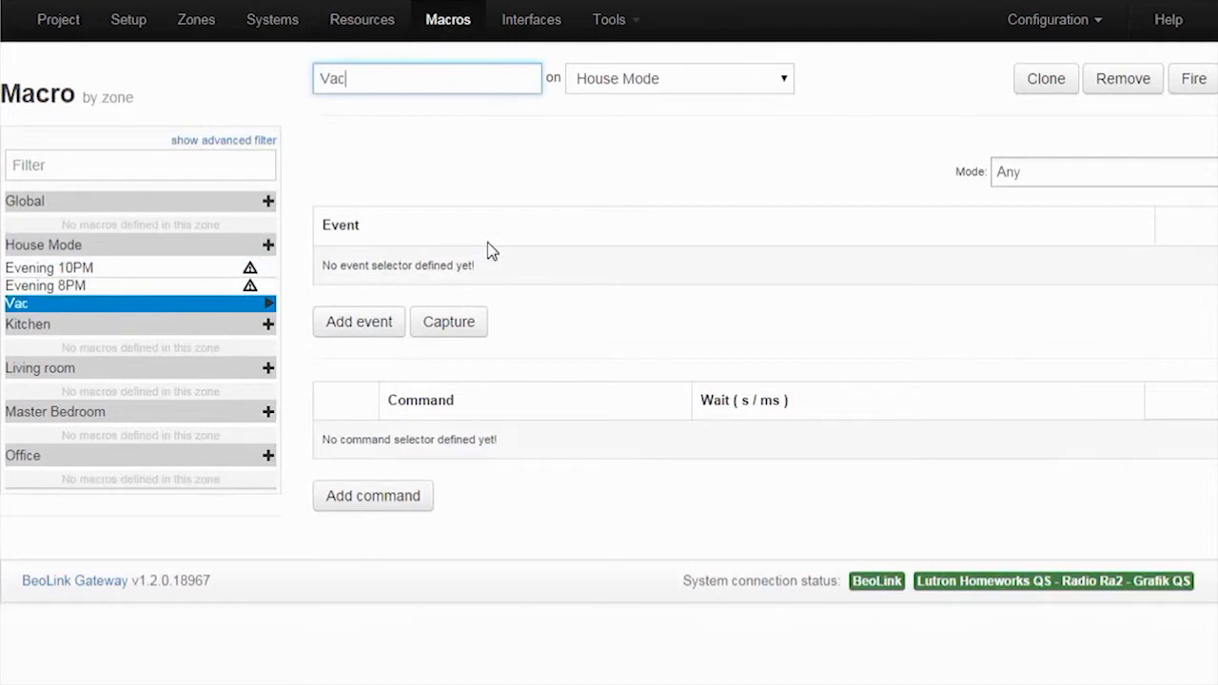
pyautogui.write('ation Mode Select')
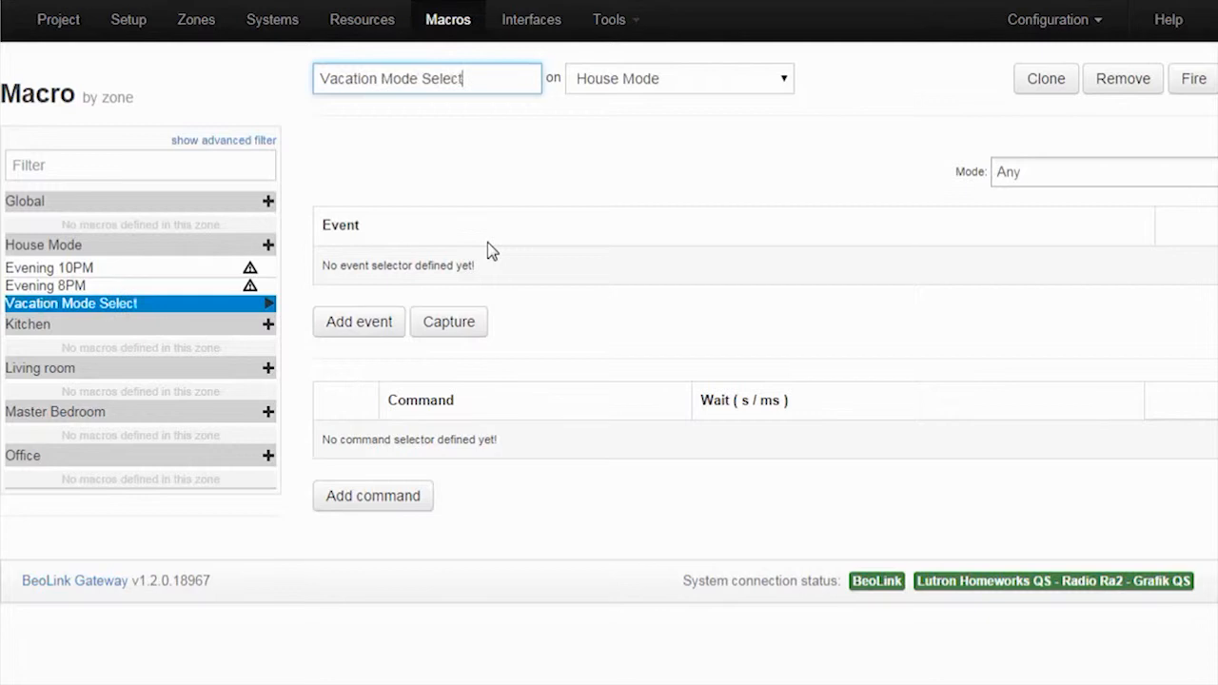
# Add a PRESS event from the House Mode/Vacation button to the Vacation Mode Select macro
pyautogui.click(370, 322)
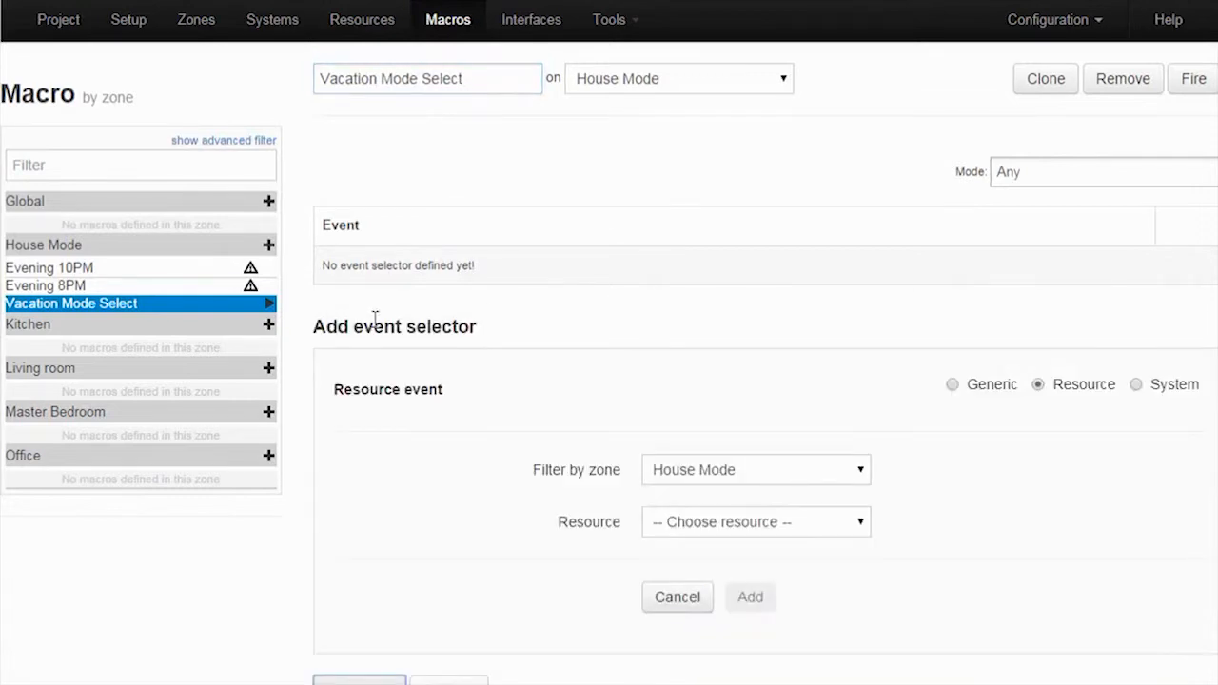
pyautogui.click(782, 481)
pyautogui.click(780, 483)
pyautogui.click(734, 522)
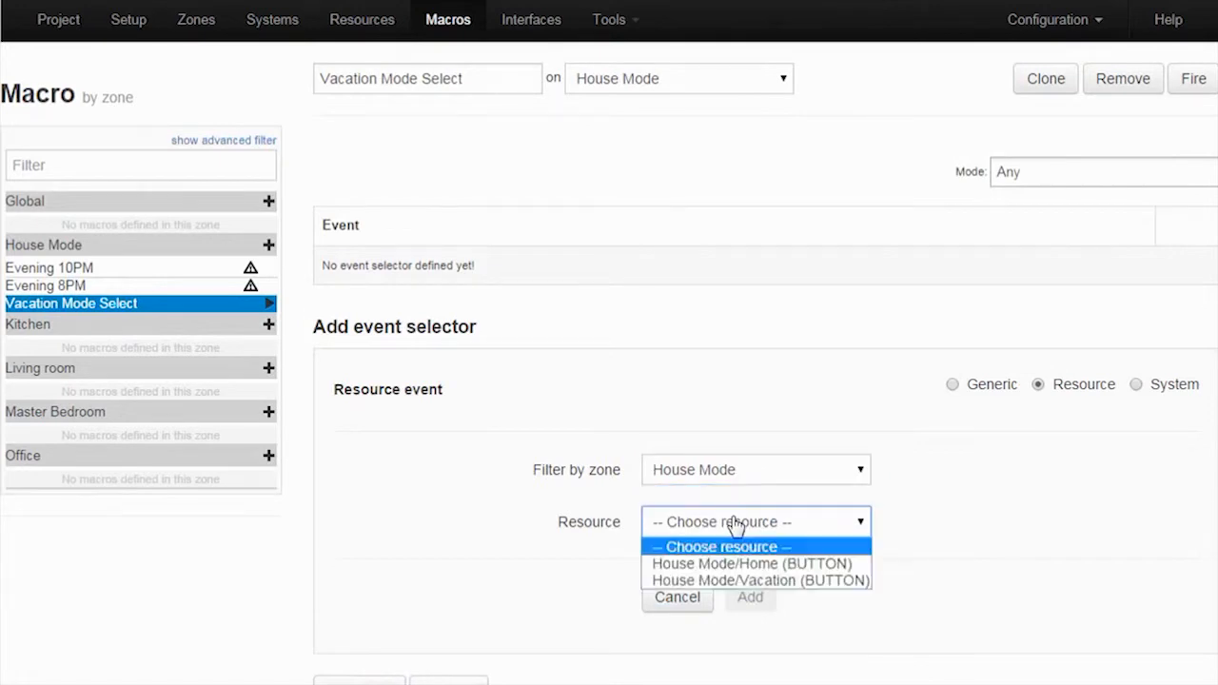
pyautogui.click(780, 582)
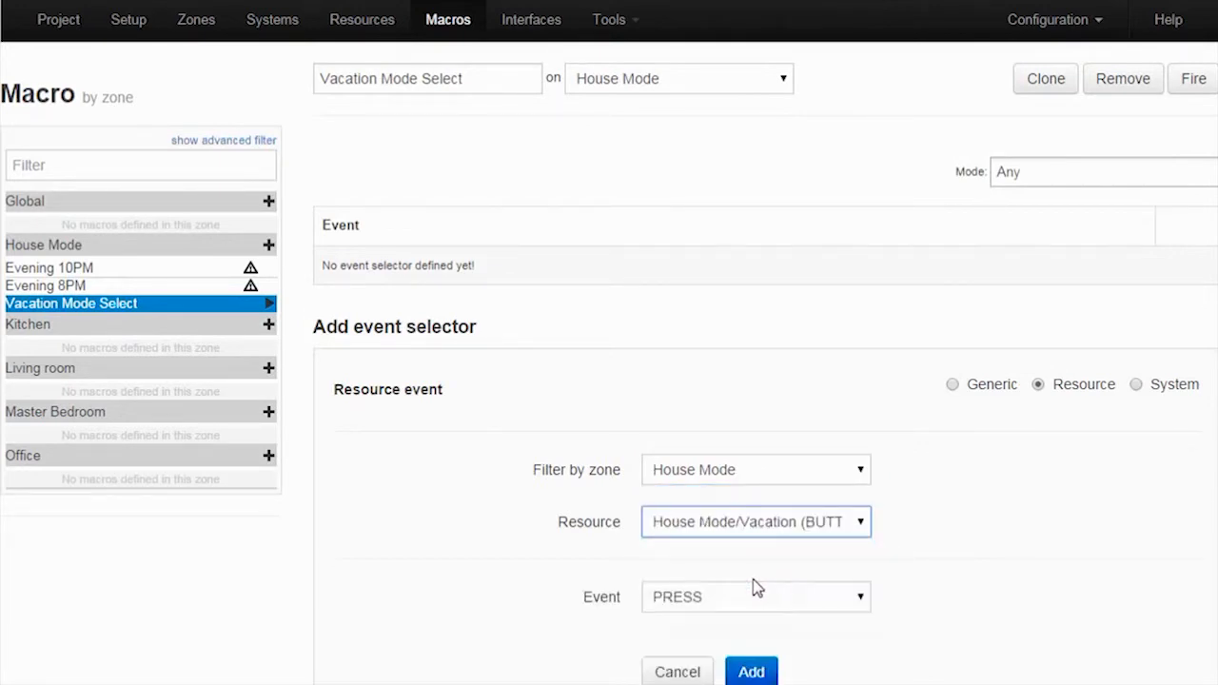
pyautogui.click(728, 600)
pyautogui.click(729, 603)
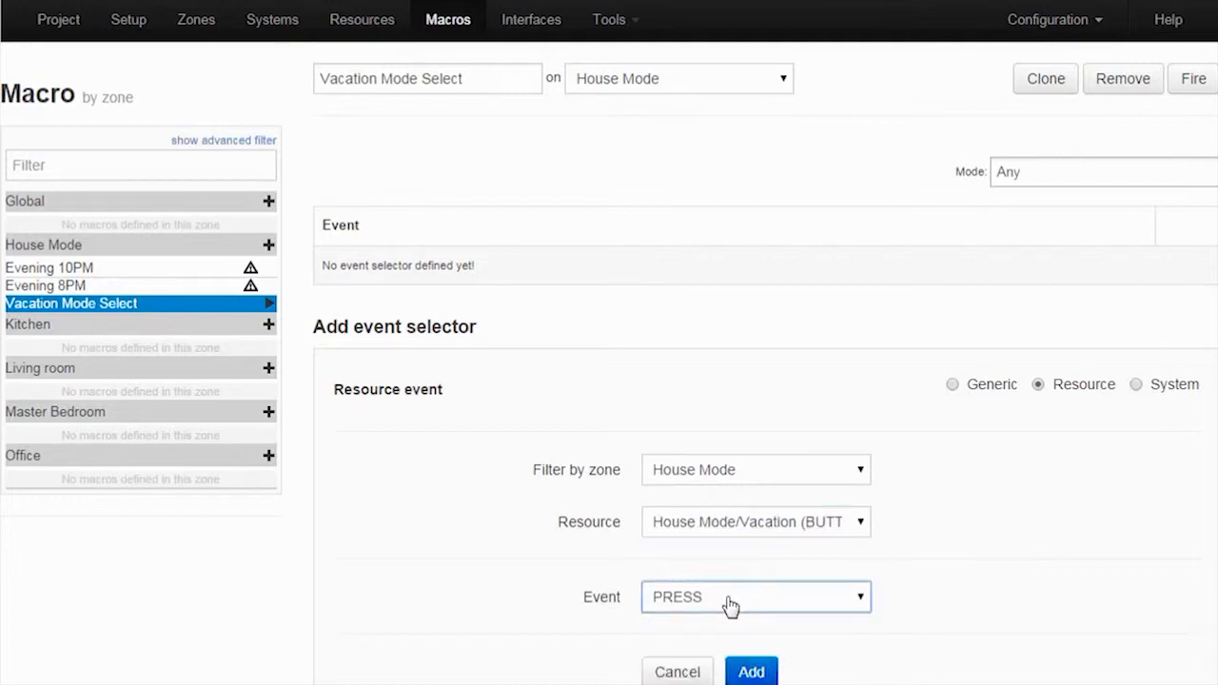
pyautogui.scroll(-3, 1188, 584)
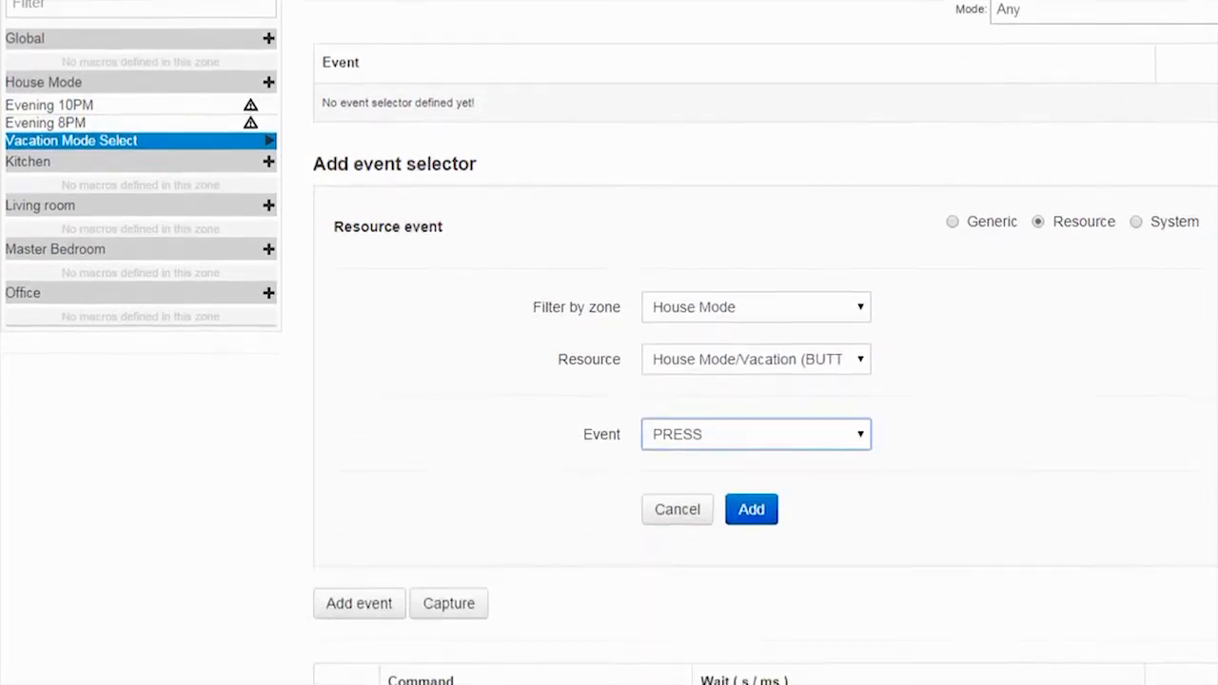
pyautogui.click(751, 462)
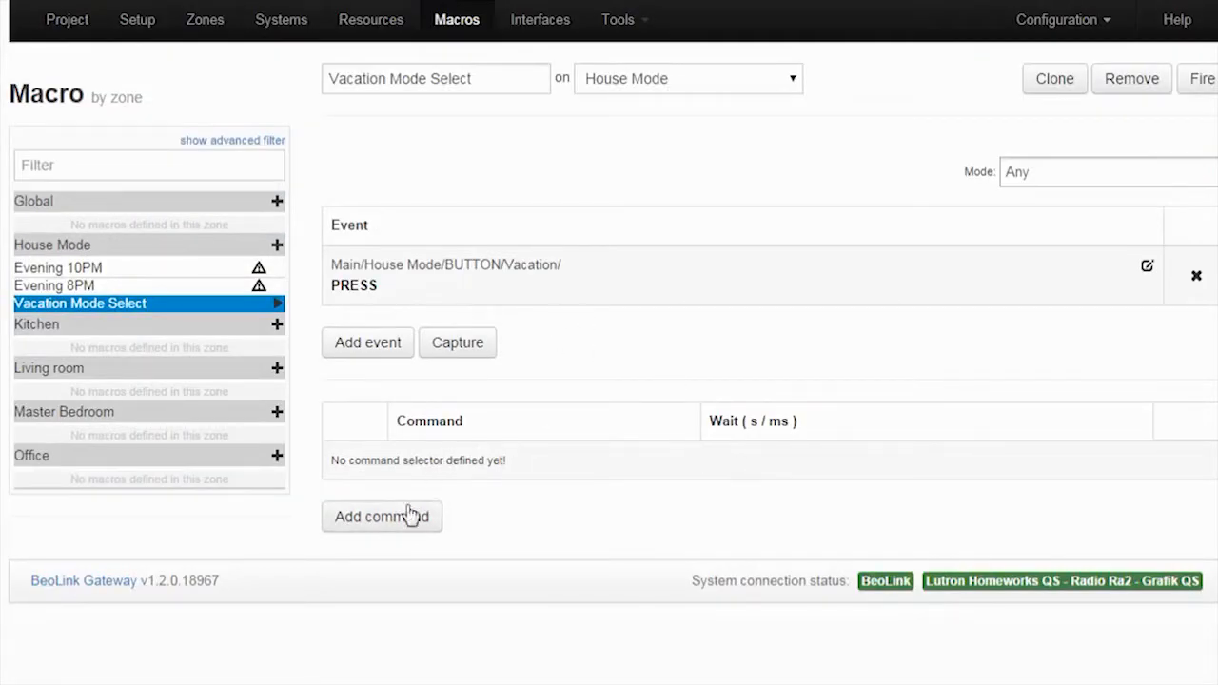
# Add a BLGW system command SET MODE with the mode Vacation to the Vacation Mode Select macro
pyautogui.click(384, 523)
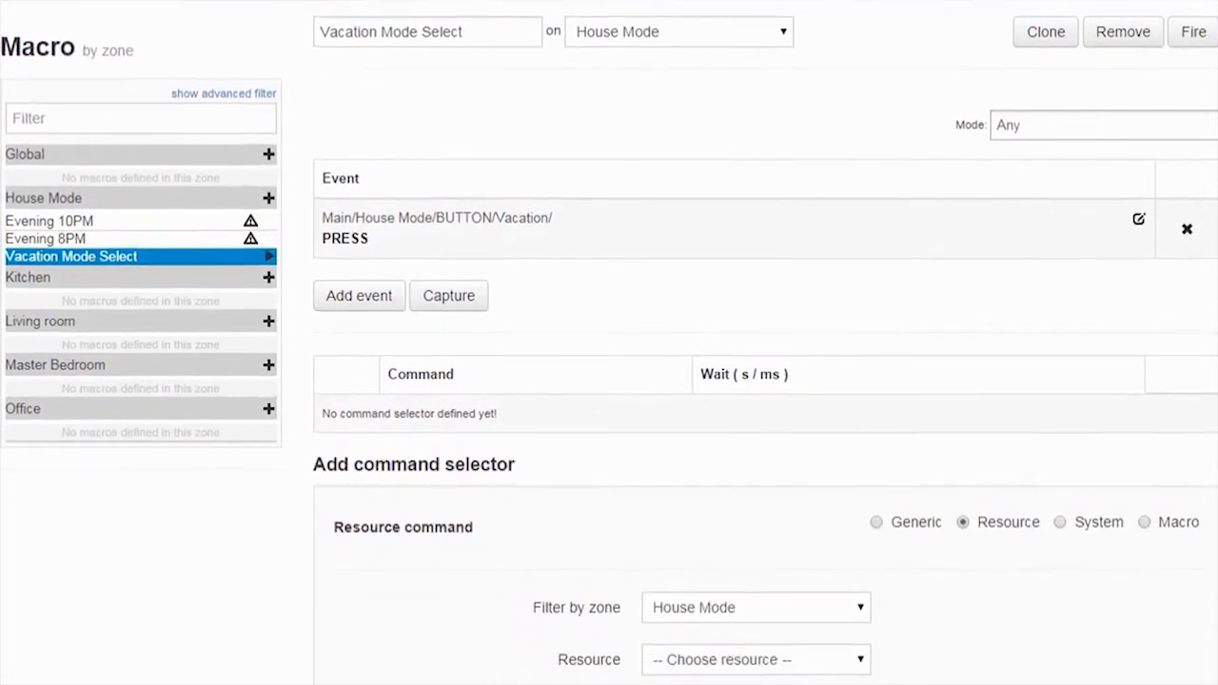
pyautogui.scroll(-3, 609, 380)
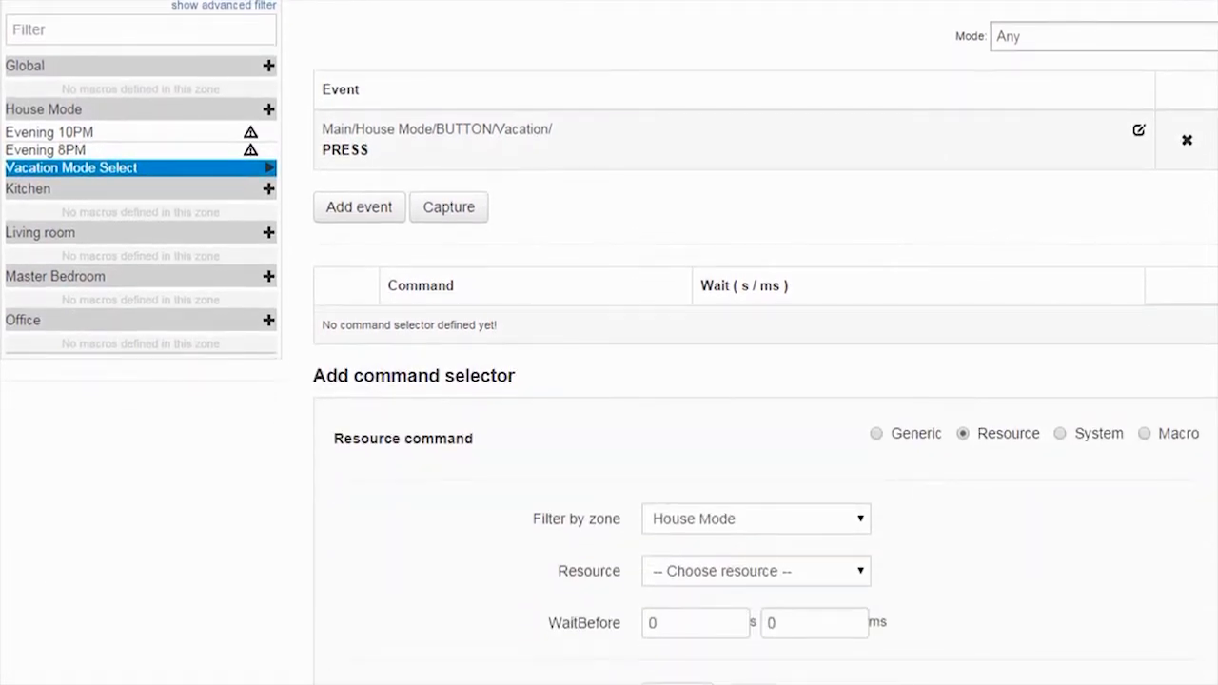
pyautogui.click(1087, 438)
pyautogui.click(783, 525)
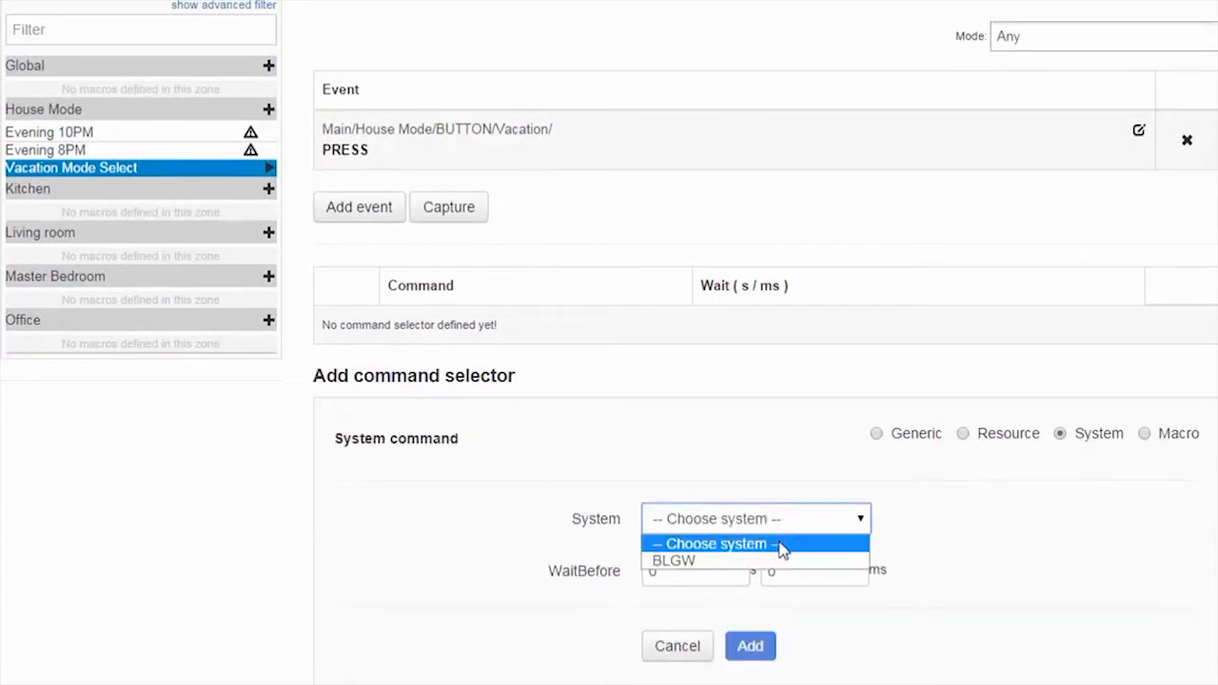
pyautogui.click(773, 567)
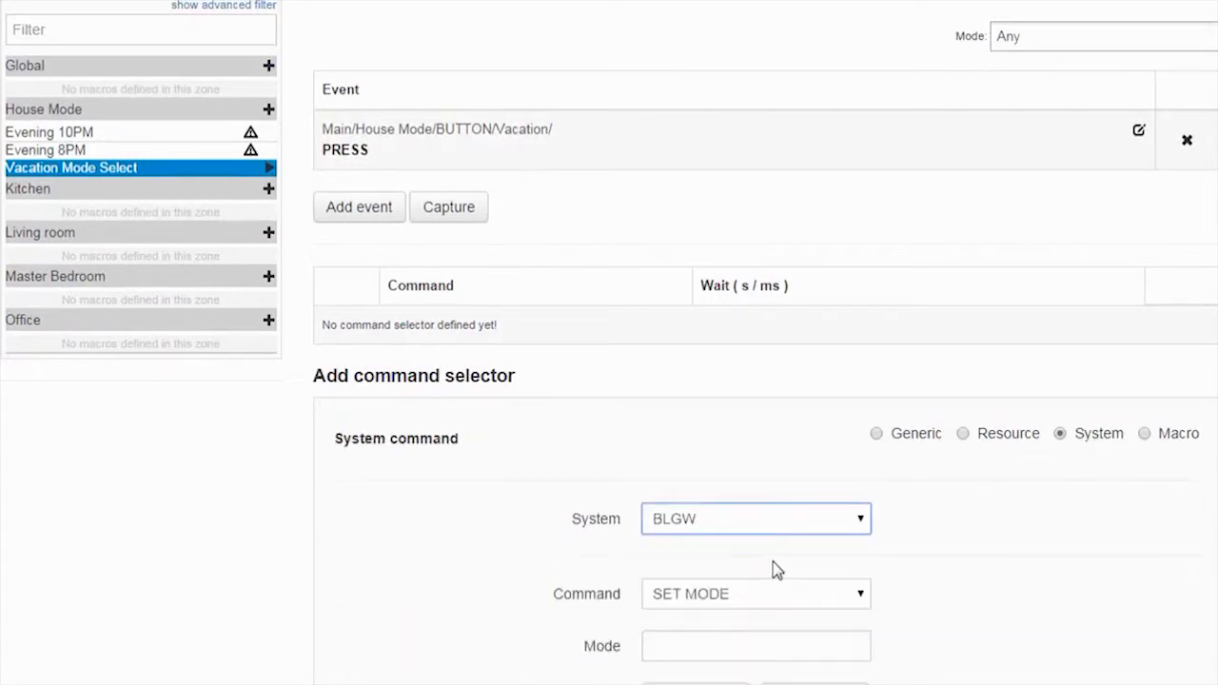
pyautogui.click(736, 599)
pyautogui.click(738, 599)
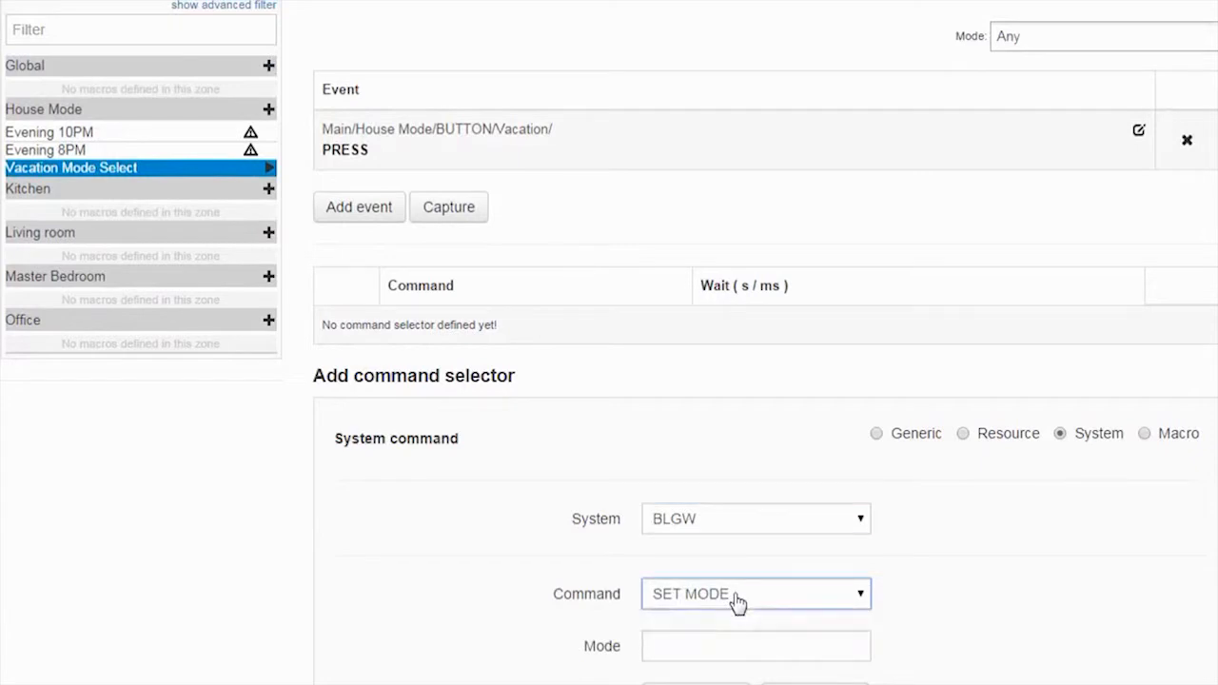
pyautogui.click(705, 647)
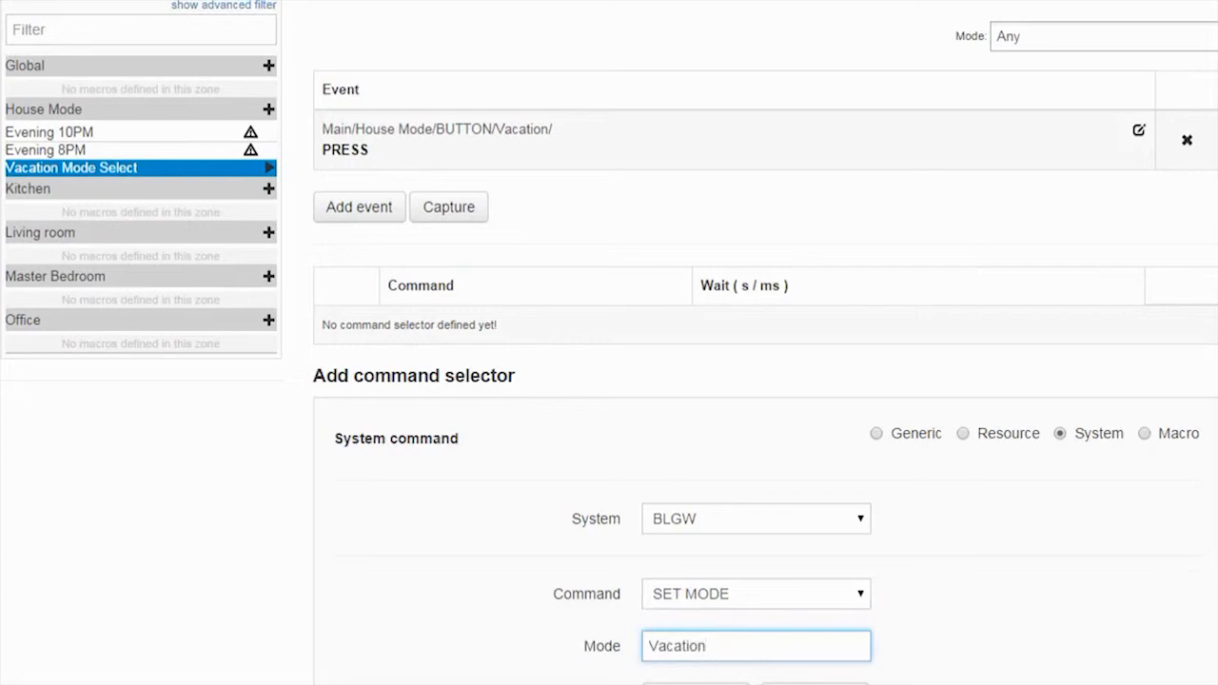
pyautogui.press('Return')
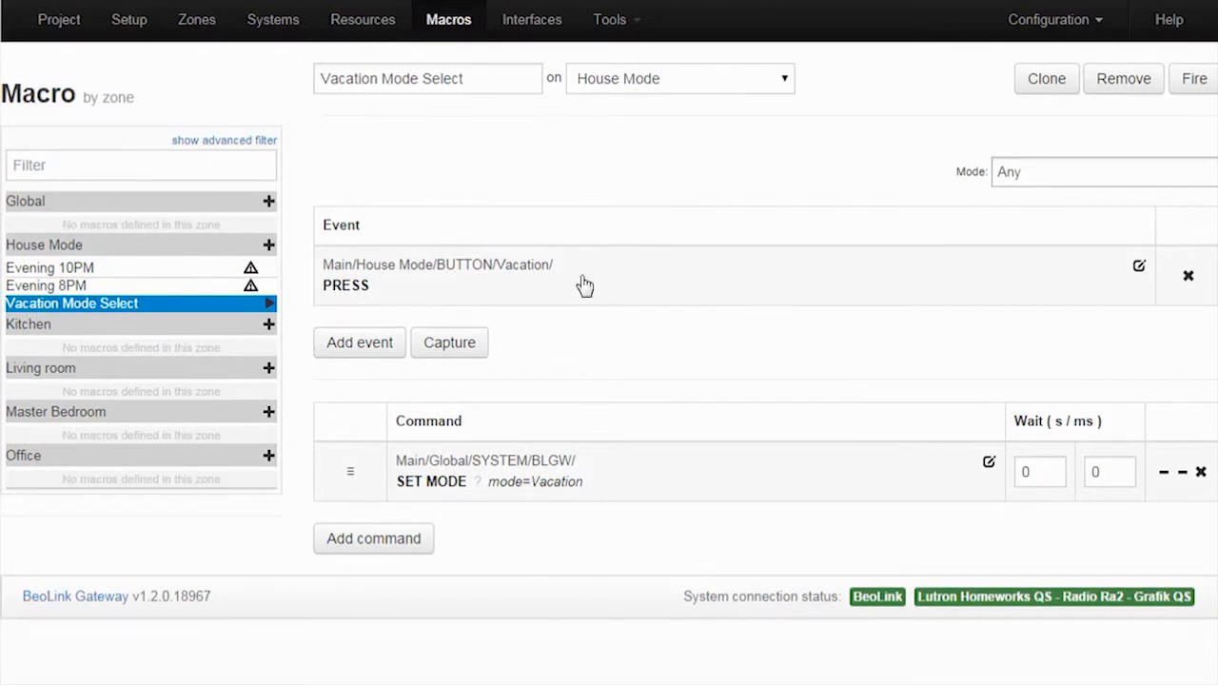
# Clone the Vacation Mode Select macro and rename the copy Home Mode Select
pyautogui.click(1047, 85)
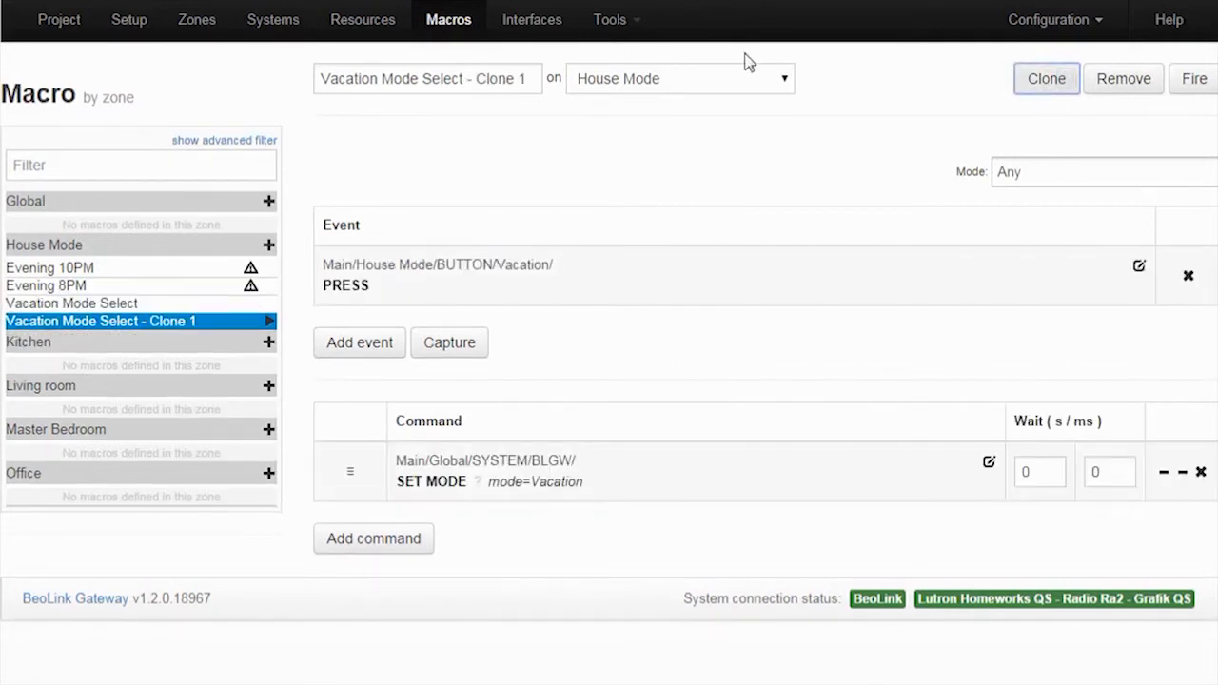
pyautogui.moveTo(525, 79)
pyautogui.mouseDown()
pyautogui.moveTo(426, 82)
pyautogui.moveTo(476, 91)
pyautogui.mouseUp()
pyautogui.press('BackSpace')
pyautogui.press('BackSpace')
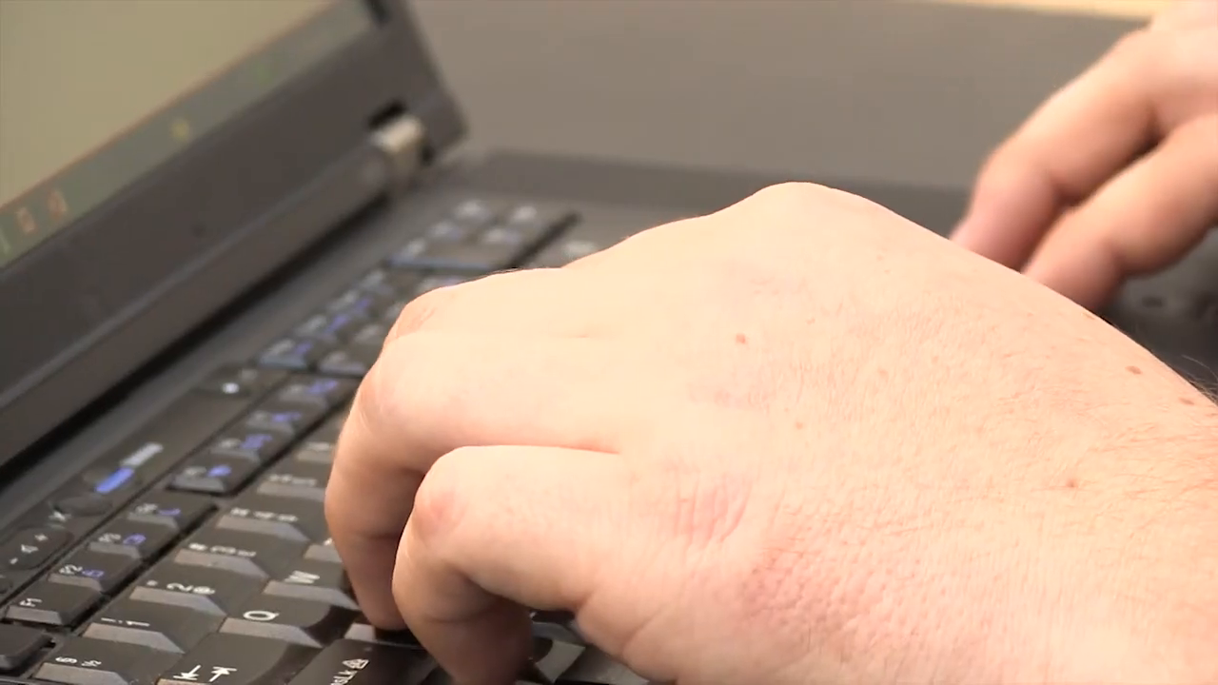
pyautogui.press('BackSpace')
pyautogui.press('BackSpace')
pyautogui.press('BackSpace')
pyautogui.press('BackSpace')
pyautogui.press('BackSpace')
pyautogui.press('BackSpace')
pyautogui.press('BackSpace')
pyautogui.press('BackSpace')
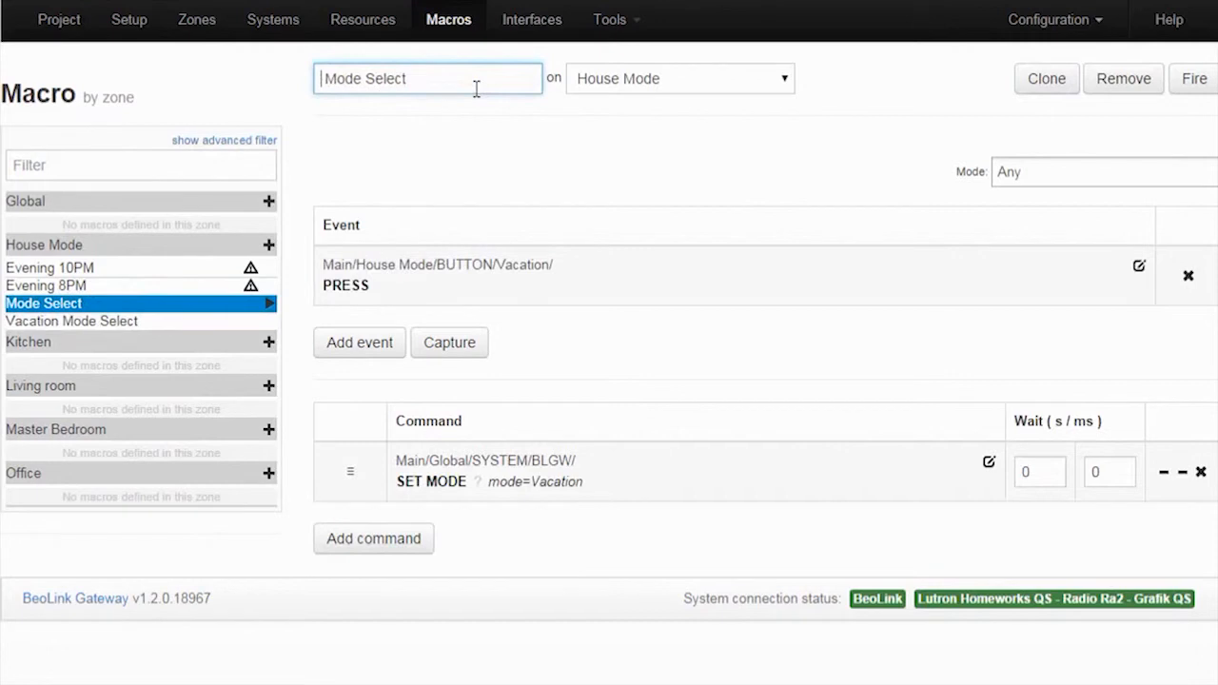
pyautogui.write('Home')
pyautogui.click(500, 194)
# Change the resource of the Home Mode Select macro's event to the House Mode/Home button
pyautogui.click(582, 281)
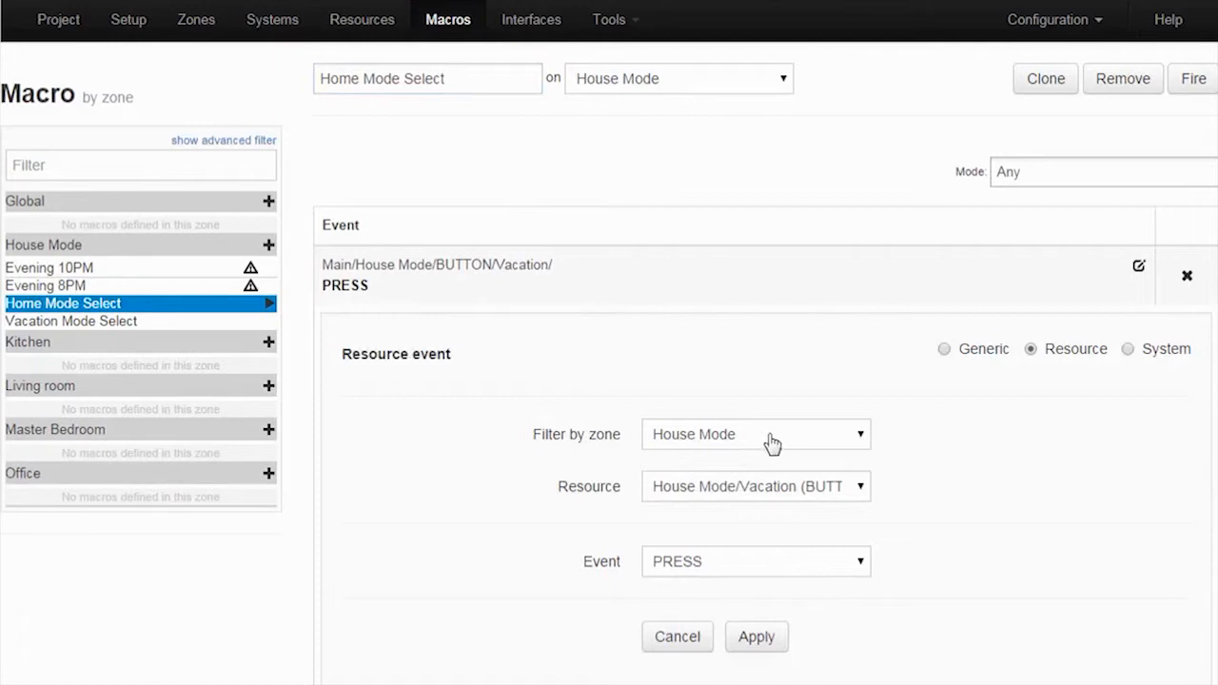
pyautogui.click(777, 497)
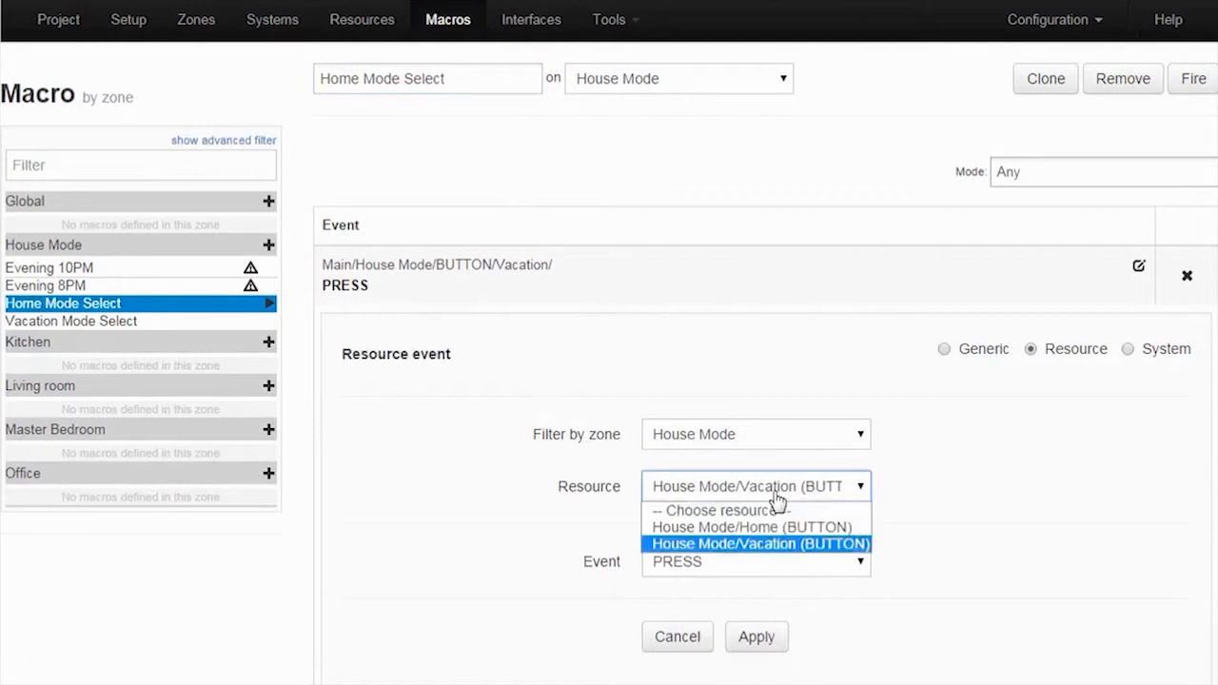
pyautogui.press('Return')
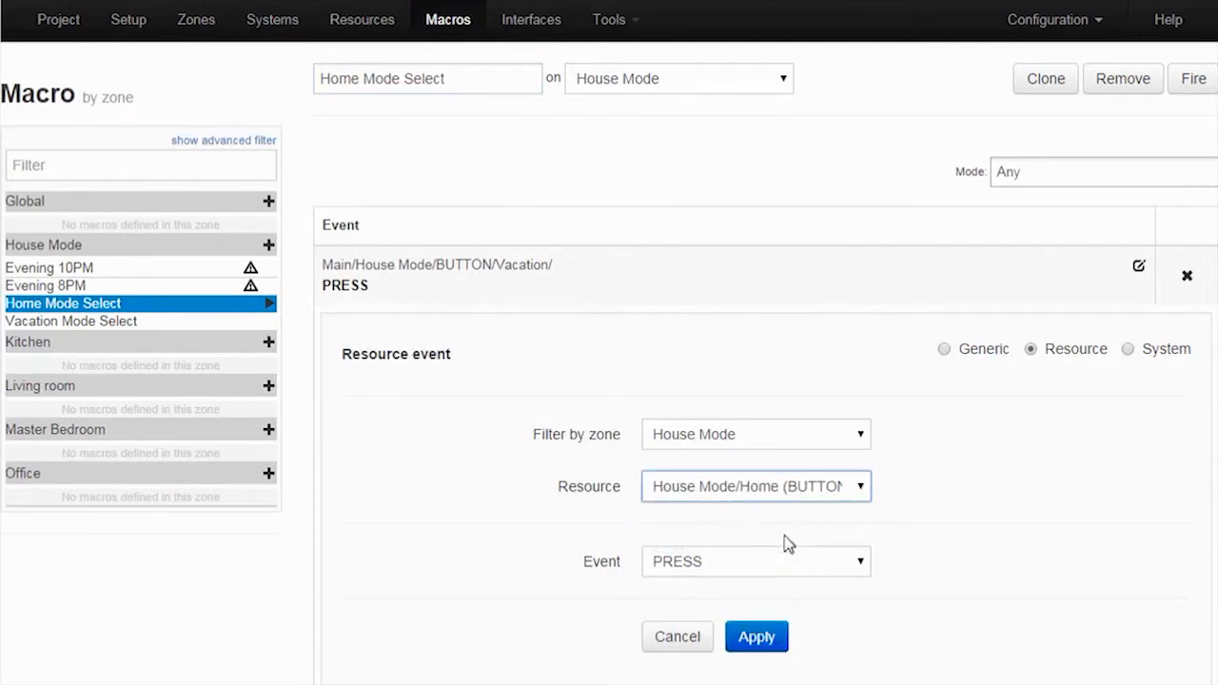
pyautogui.click(758, 639)
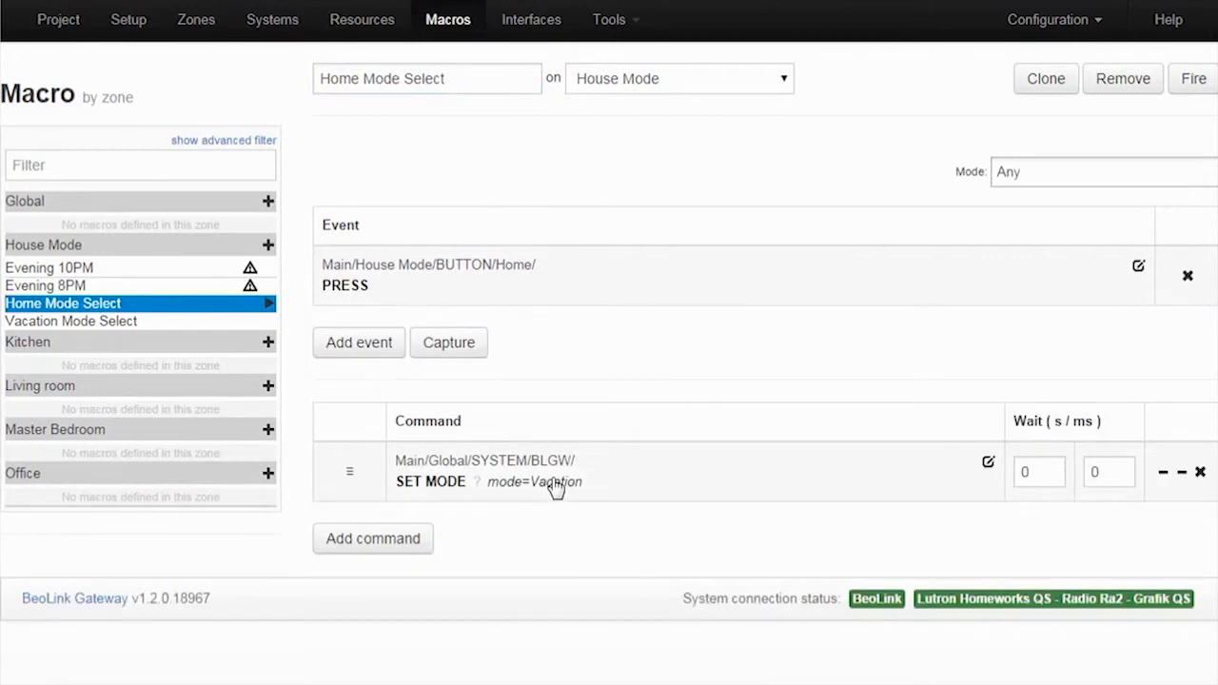
# Set the mode of the Home Mode Select macro's SET MODE command to Home, and check both mode select macros
pyautogui.click(590, 485)
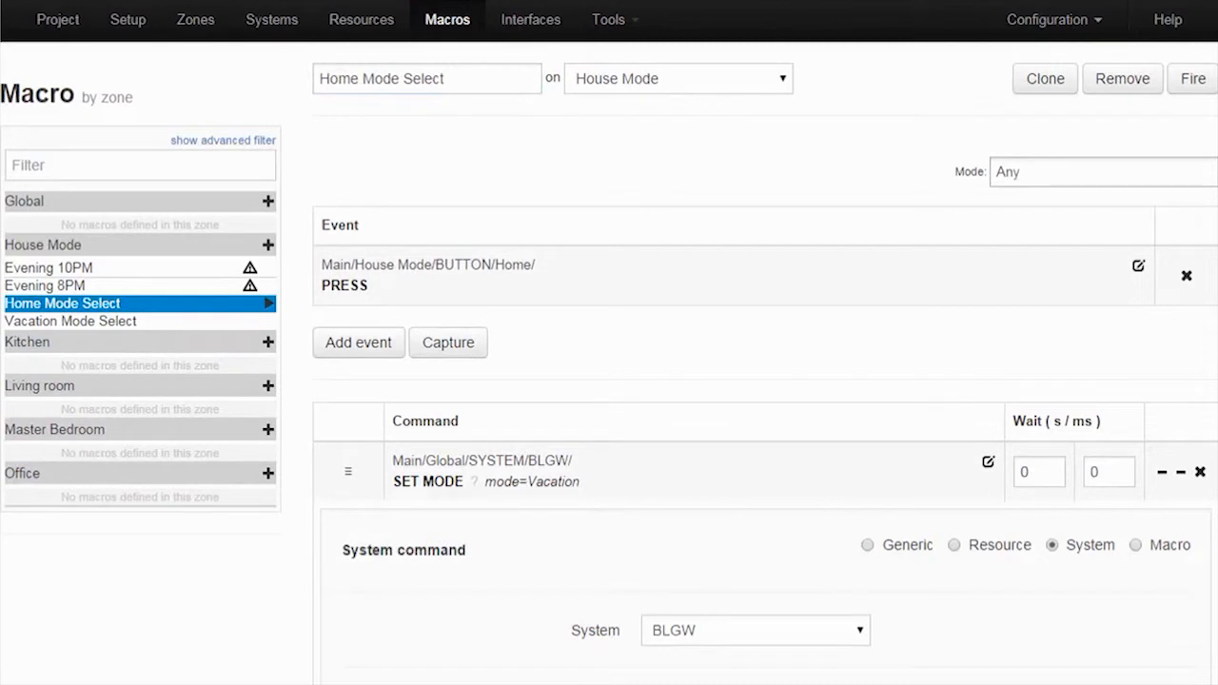
pyautogui.scroll(-2, 609, 380)
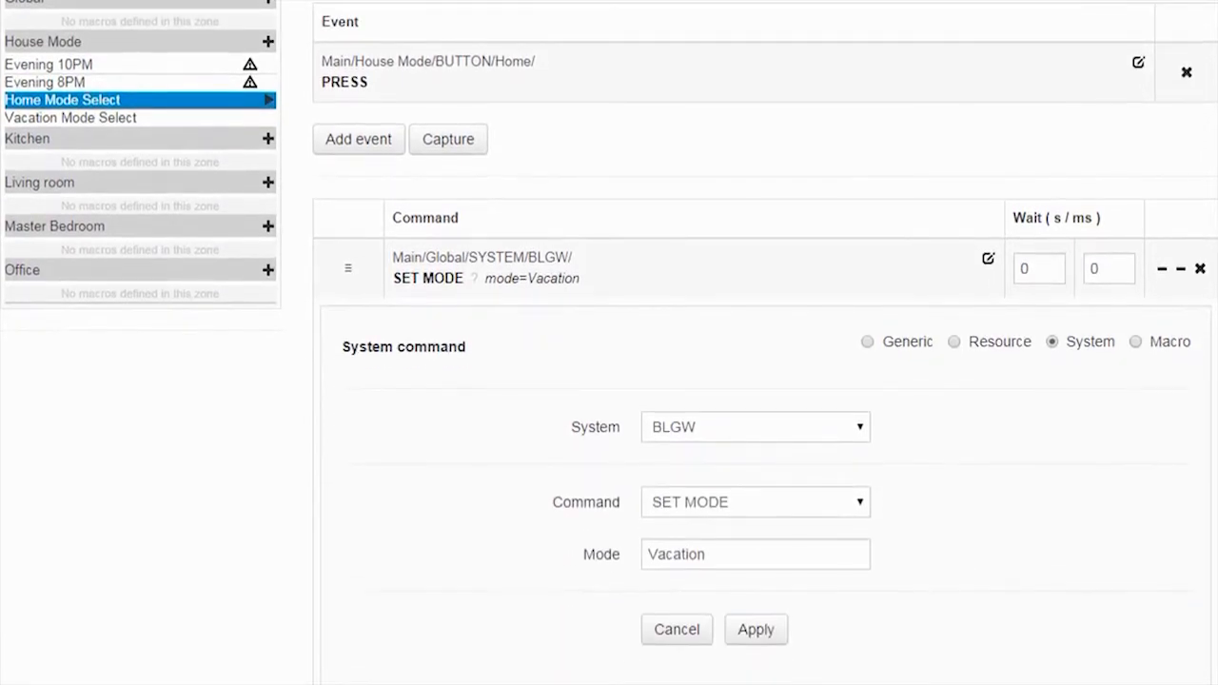
pyautogui.moveTo(722, 553); pyautogui.dragTo(570, 582)
pyautogui.write('Home')
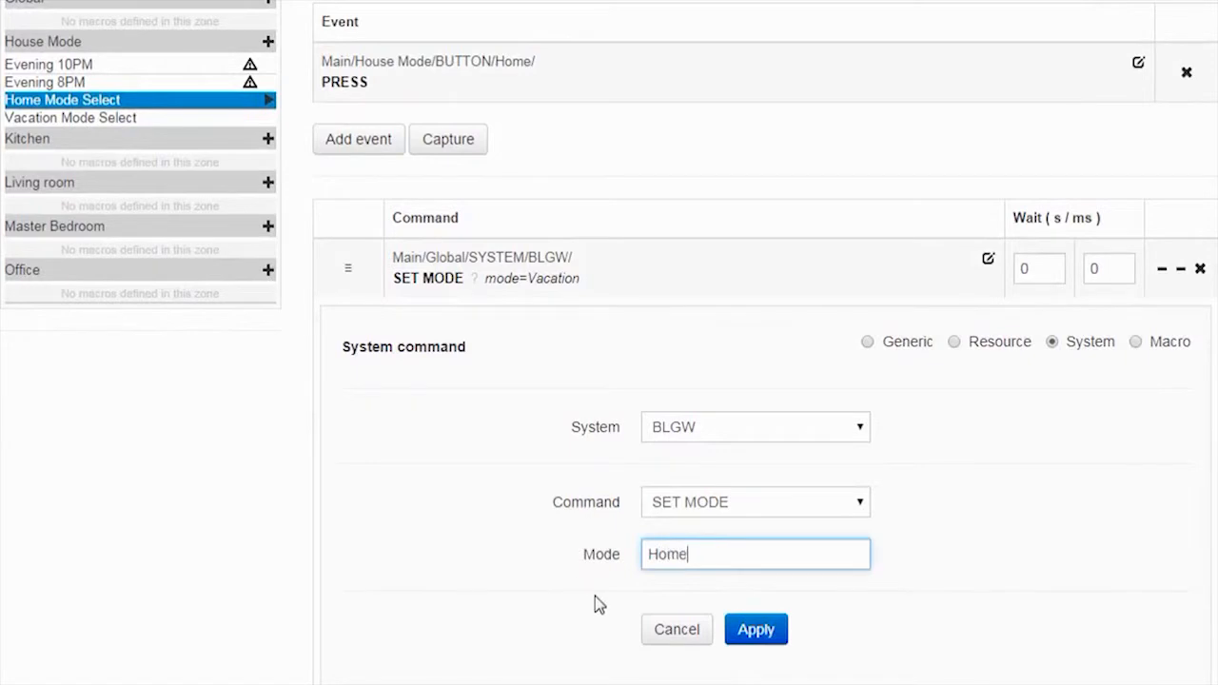
pyautogui.click(751, 630)
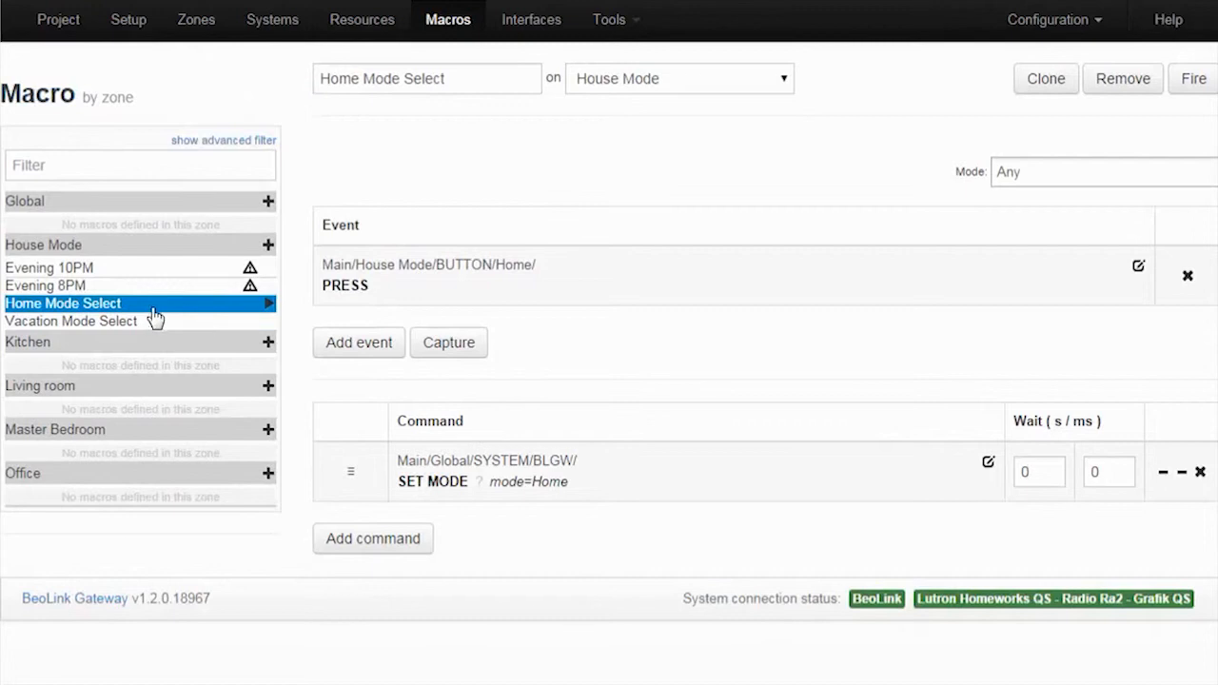
pyautogui.click(122, 323)
pyautogui.click(118, 308)
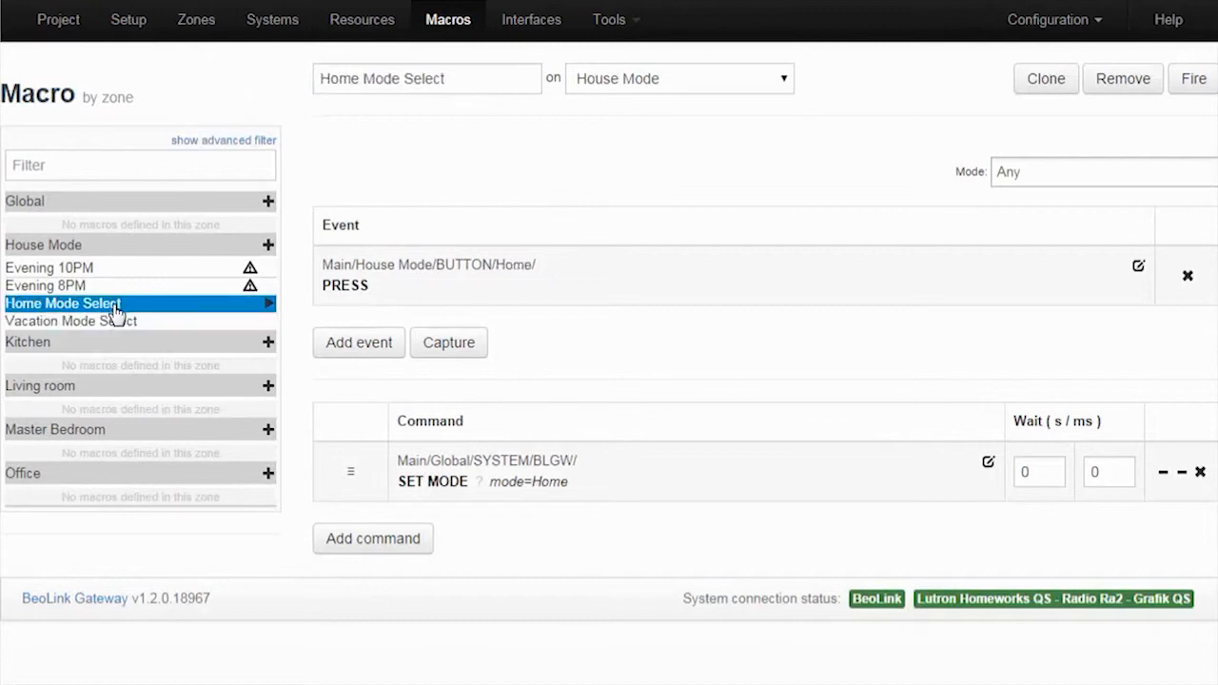
# Create a new macro in the House Mode zone and name it Feedback Vacation Mode
pyautogui.click(268, 246)
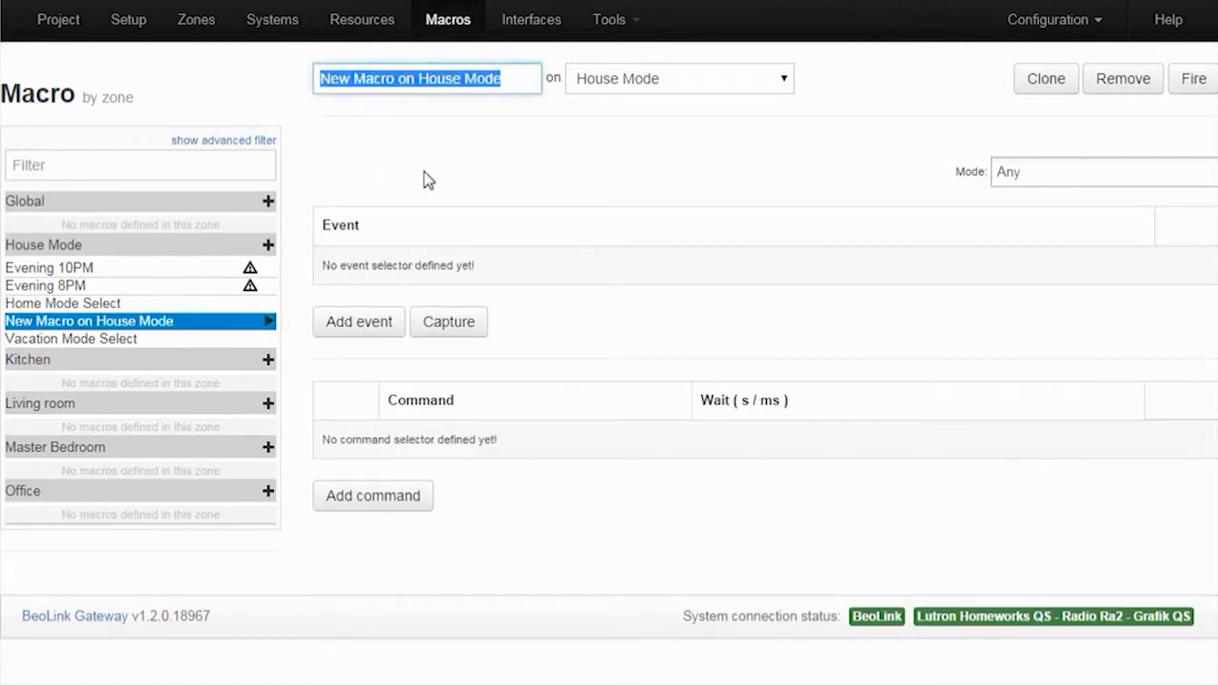
pyautogui.write('Feedback Va')
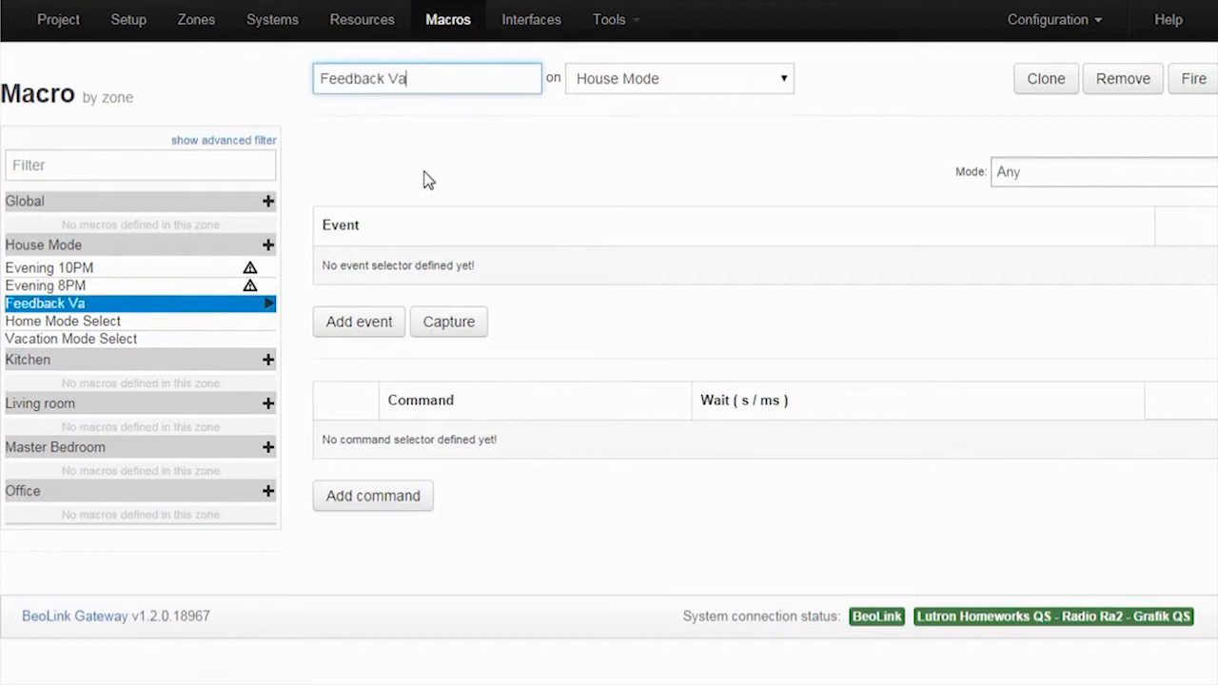
pyautogui.write('cation Mode')
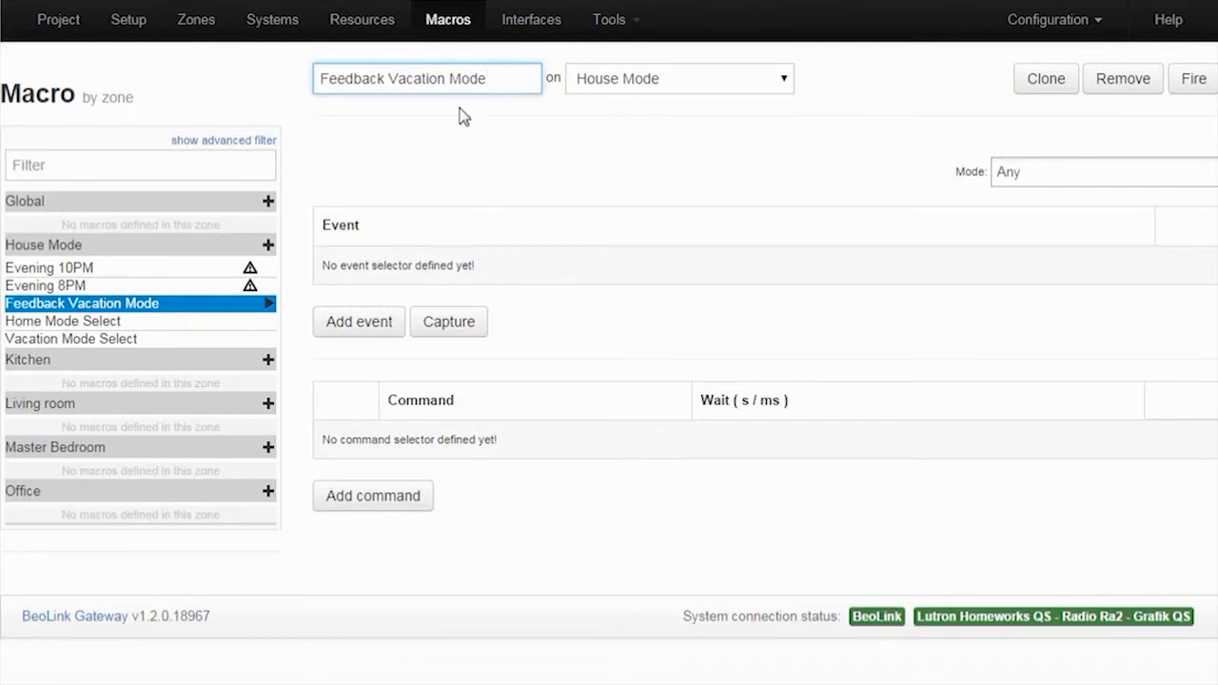
pyautogui.click(457, 134)
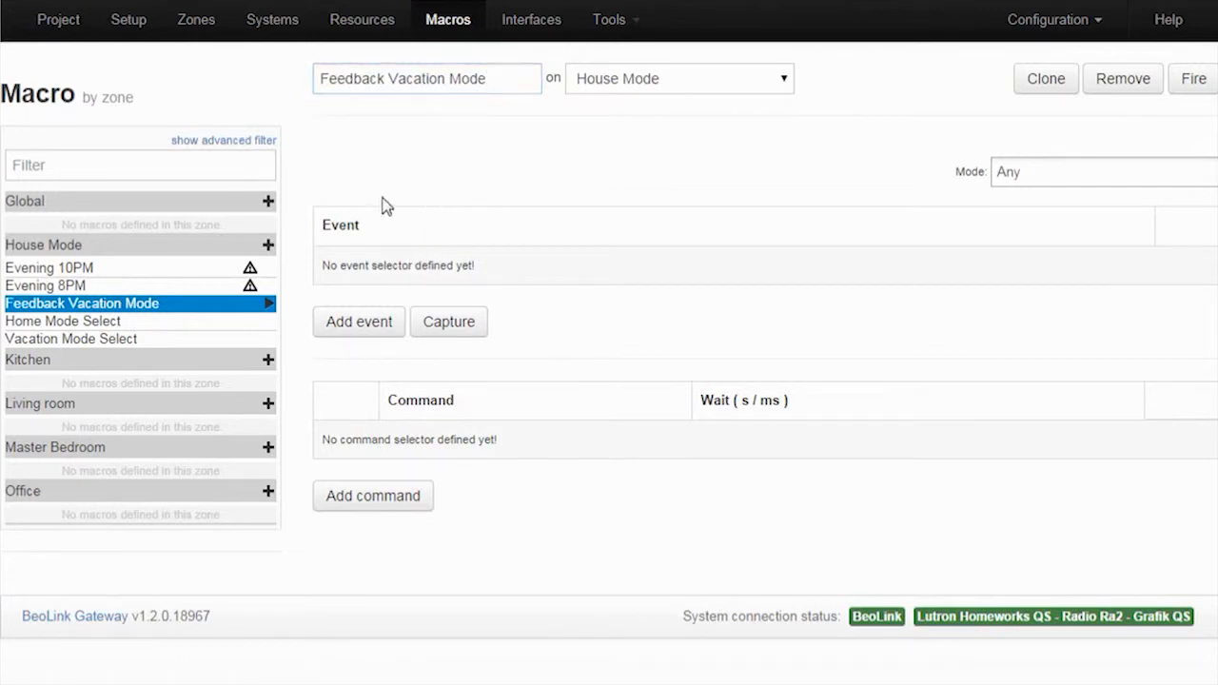
# Add a BLGW system SET MODE event with mode Vacation to the Feedback Vacation Mode macro
pyautogui.click(359, 323)
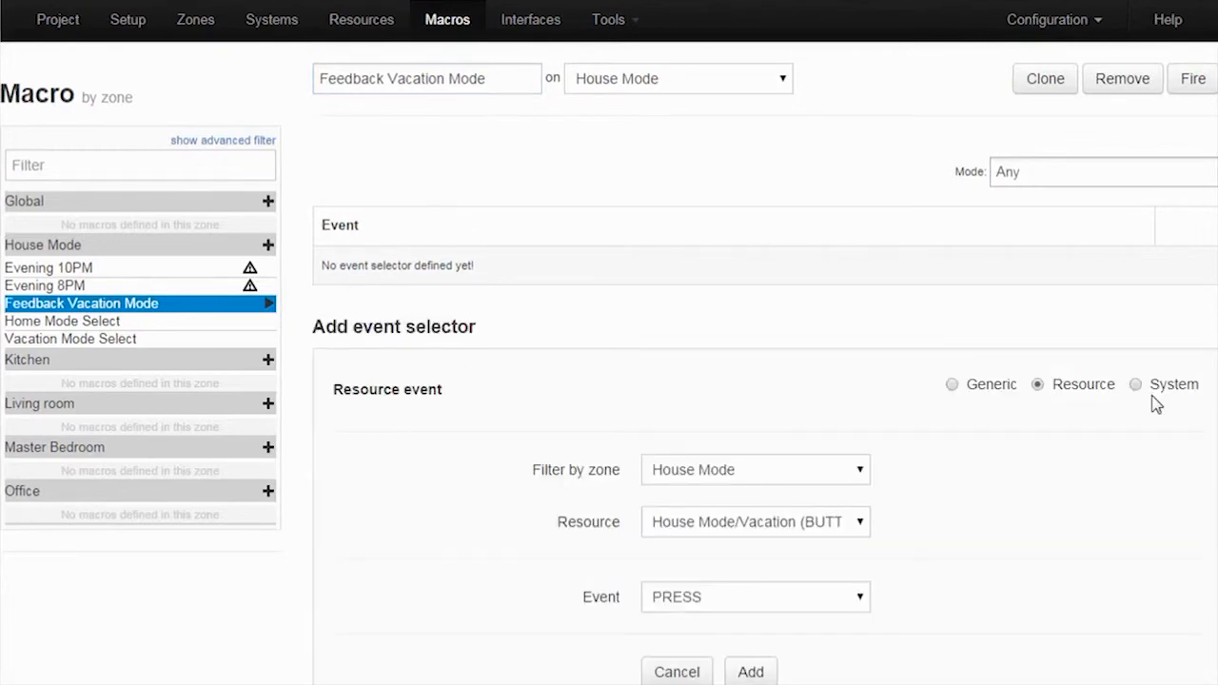
pyautogui.scroll(-2, 609, 380)
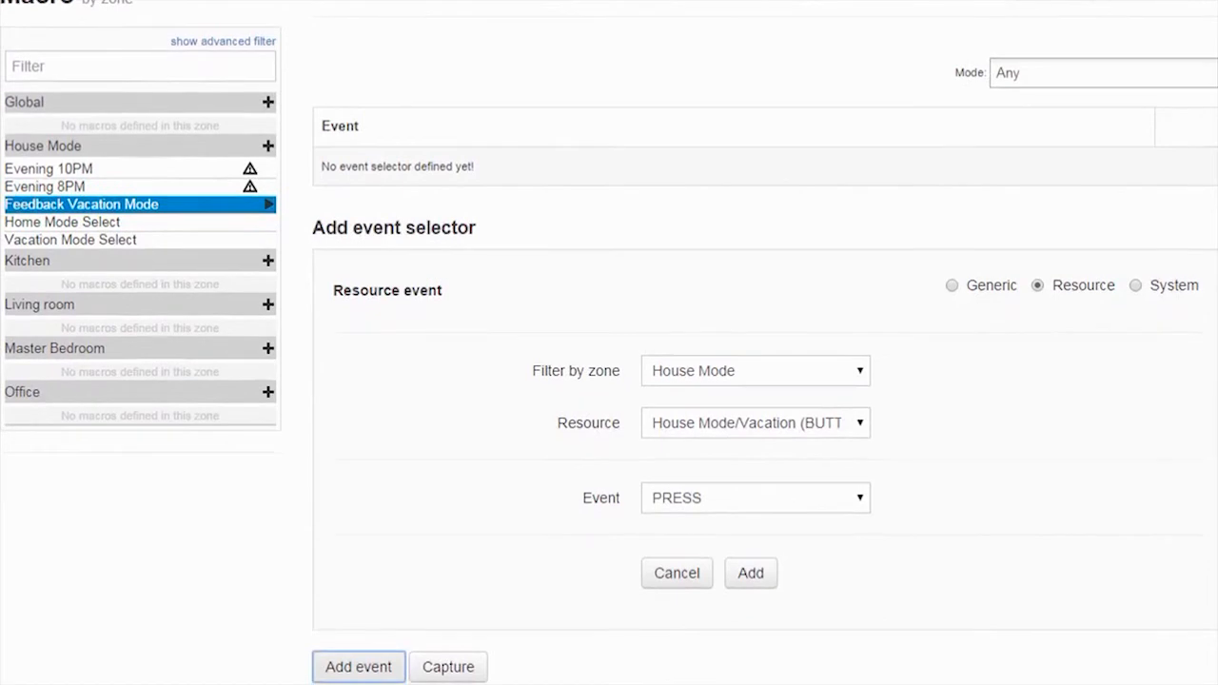
pyautogui.click(1149, 291)
pyautogui.click(747, 376)
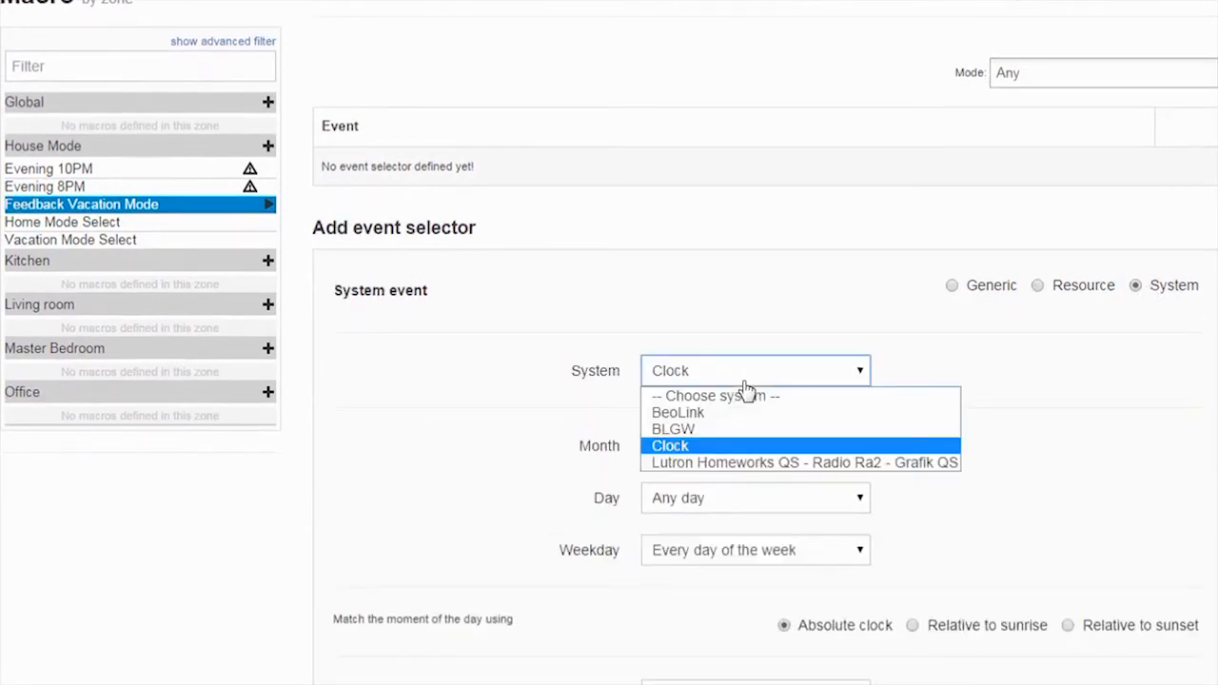
pyautogui.click(749, 429)
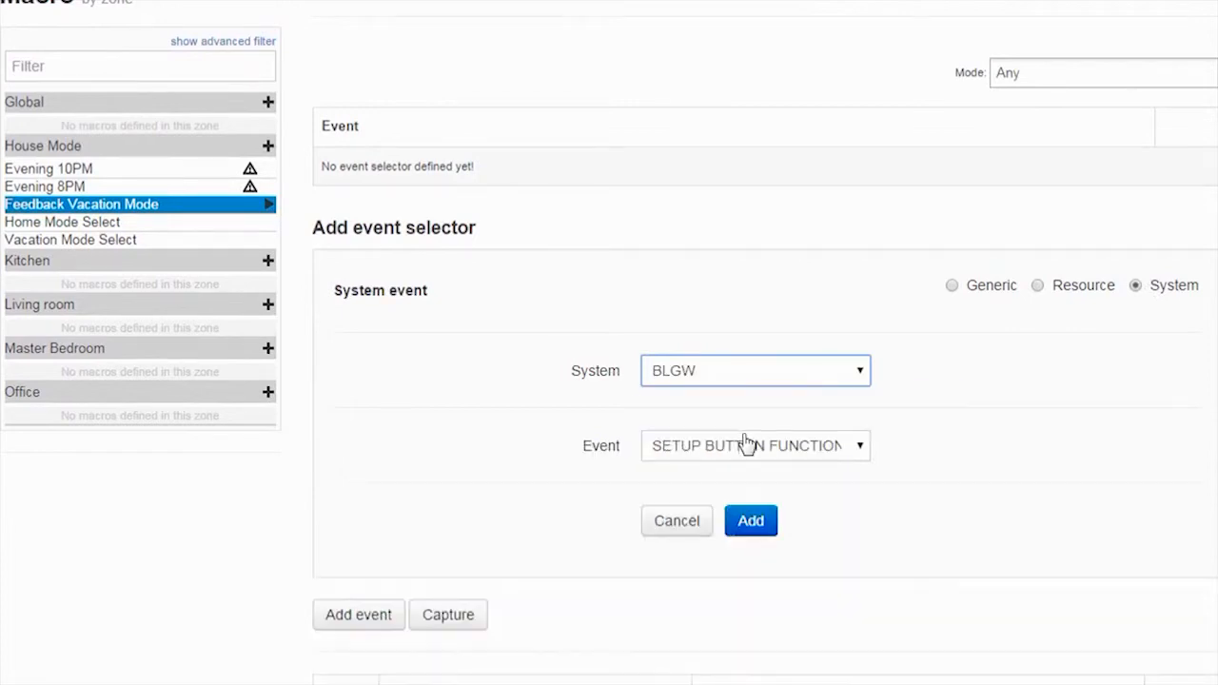
pyautogui.click(743, 449)
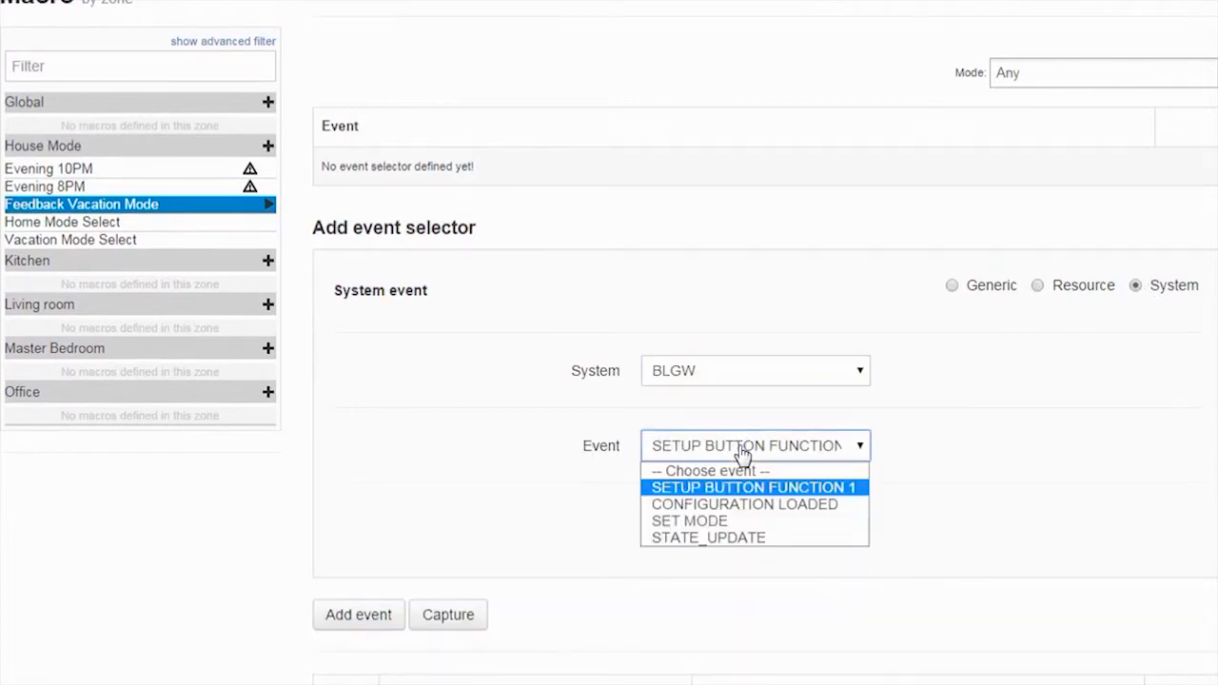
pyautogui.click(739, 522)
pyautogui.click(706, 505)
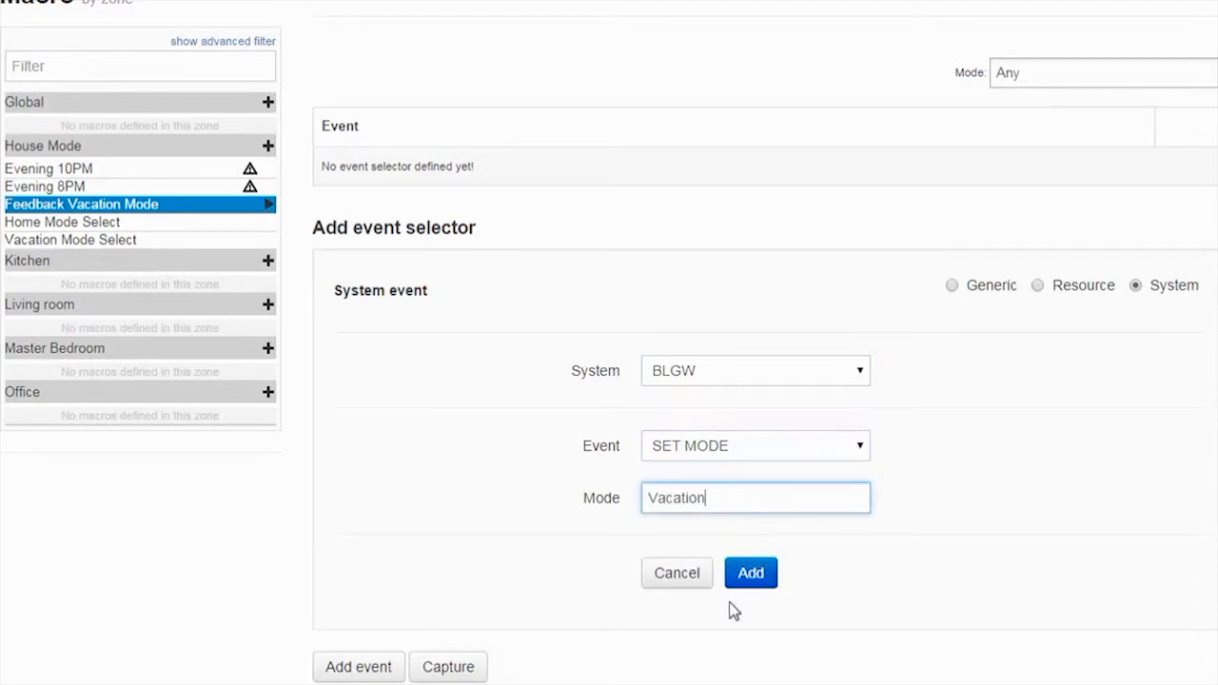
pyautogui.click(752, 577)
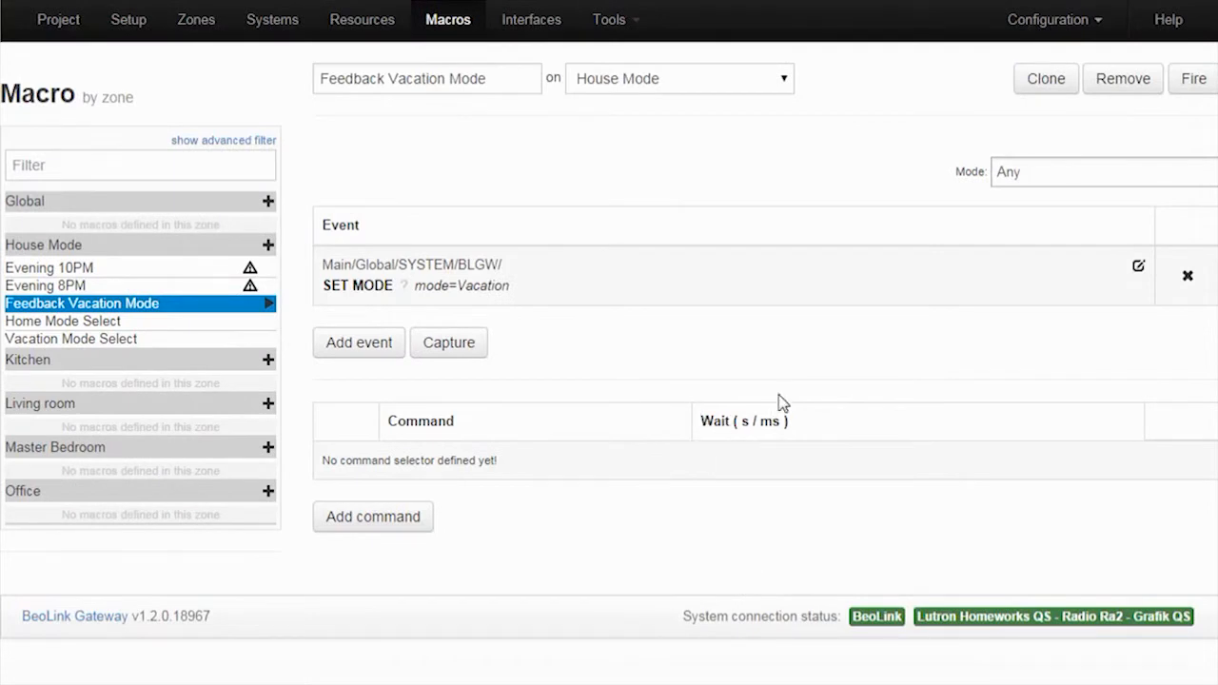
# Begin a resource command for the House Mode/Home button, filtered by the House Mode zone
pyautogui.click(362, 517)
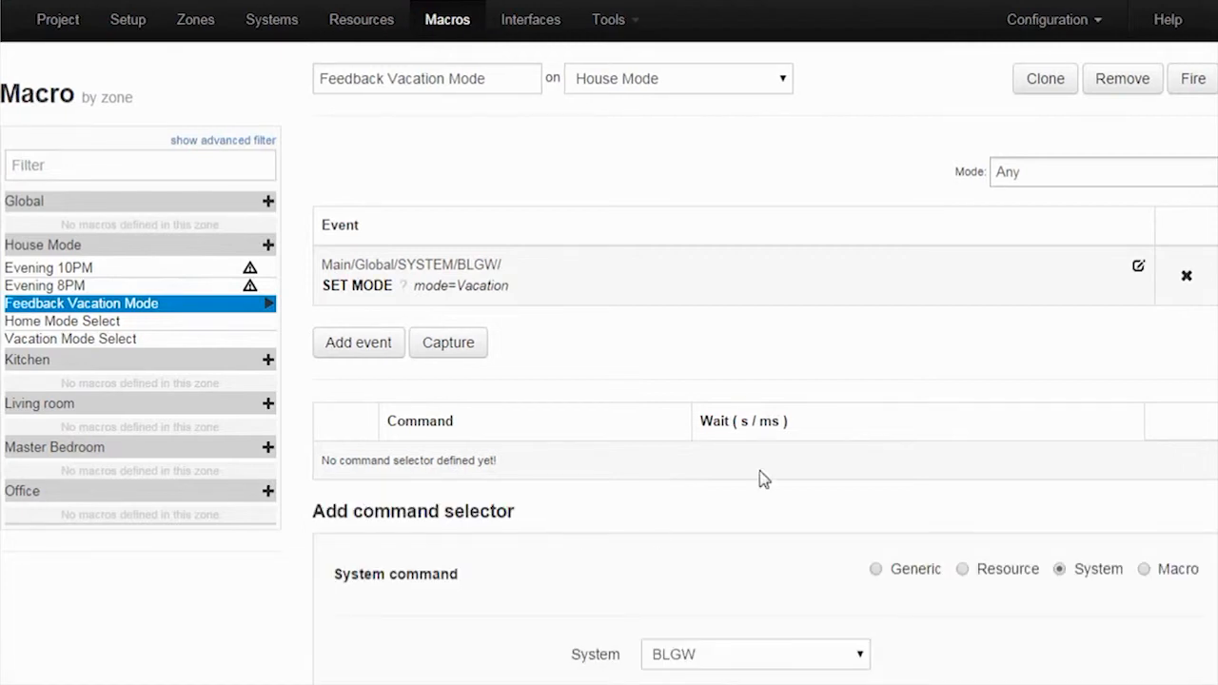
pyautogui.scroll(-3, 609, 342)
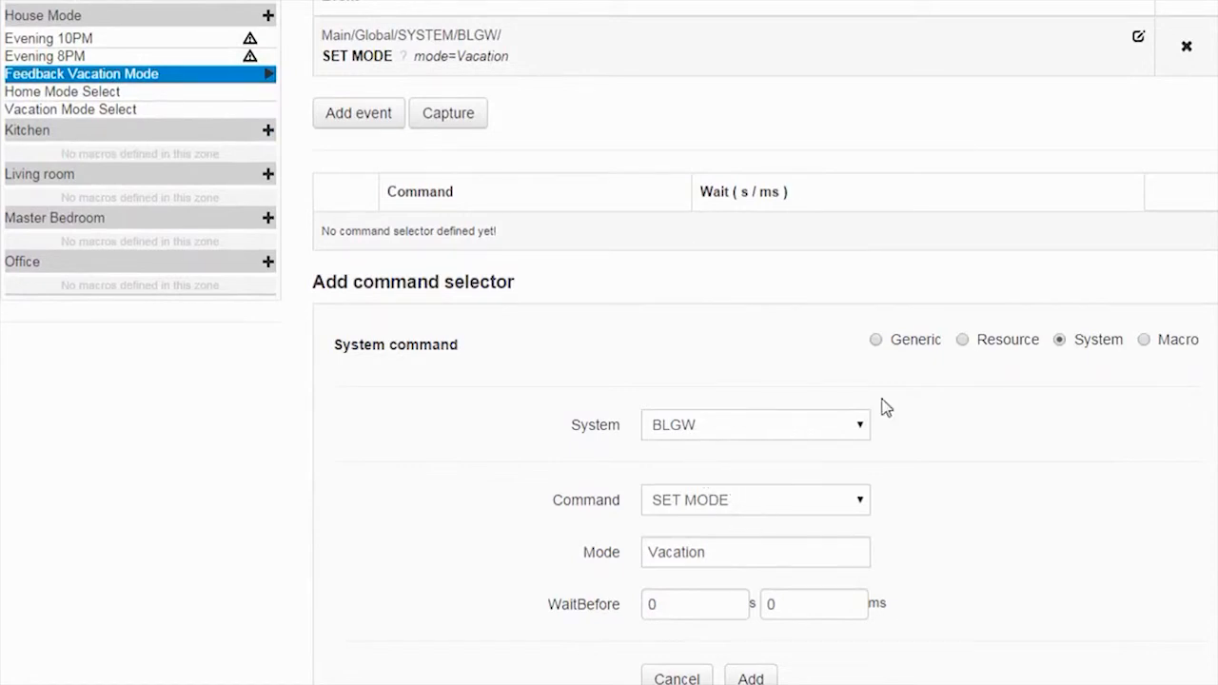
pyautogui.click(748, 426)
pyautogui.click(964, 343)
pyautogui.click(962, 340)
pyautogui.click(709, 462)
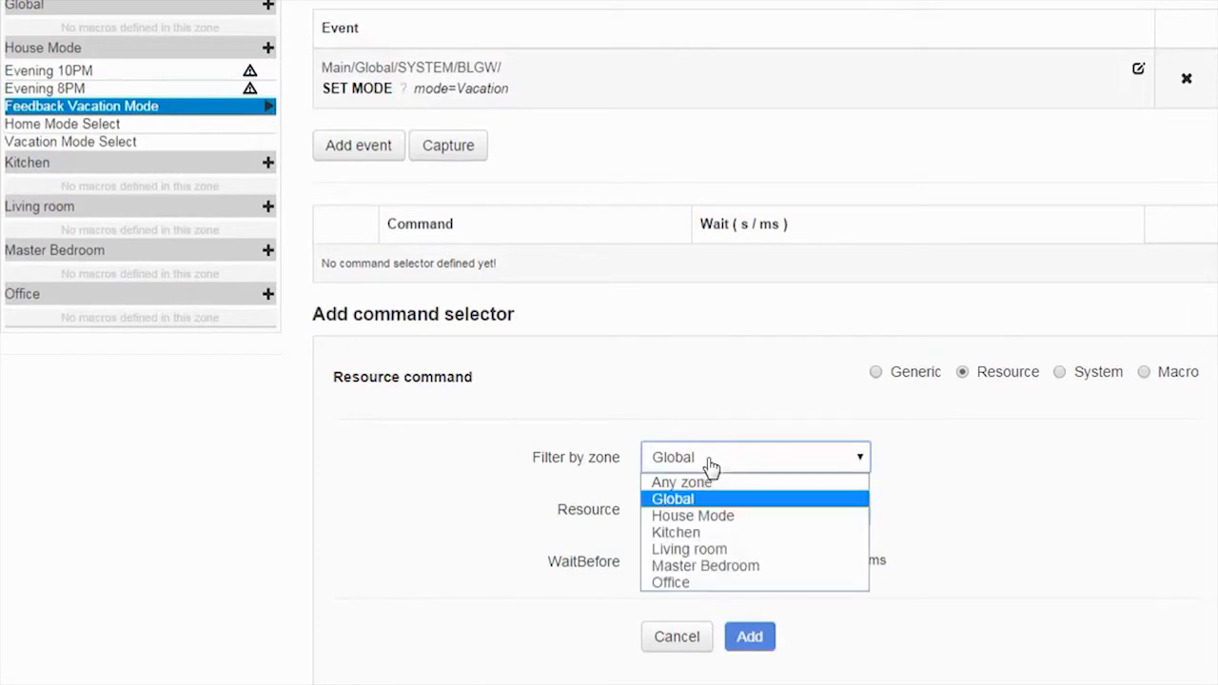
pyautogui.click(710, 518)
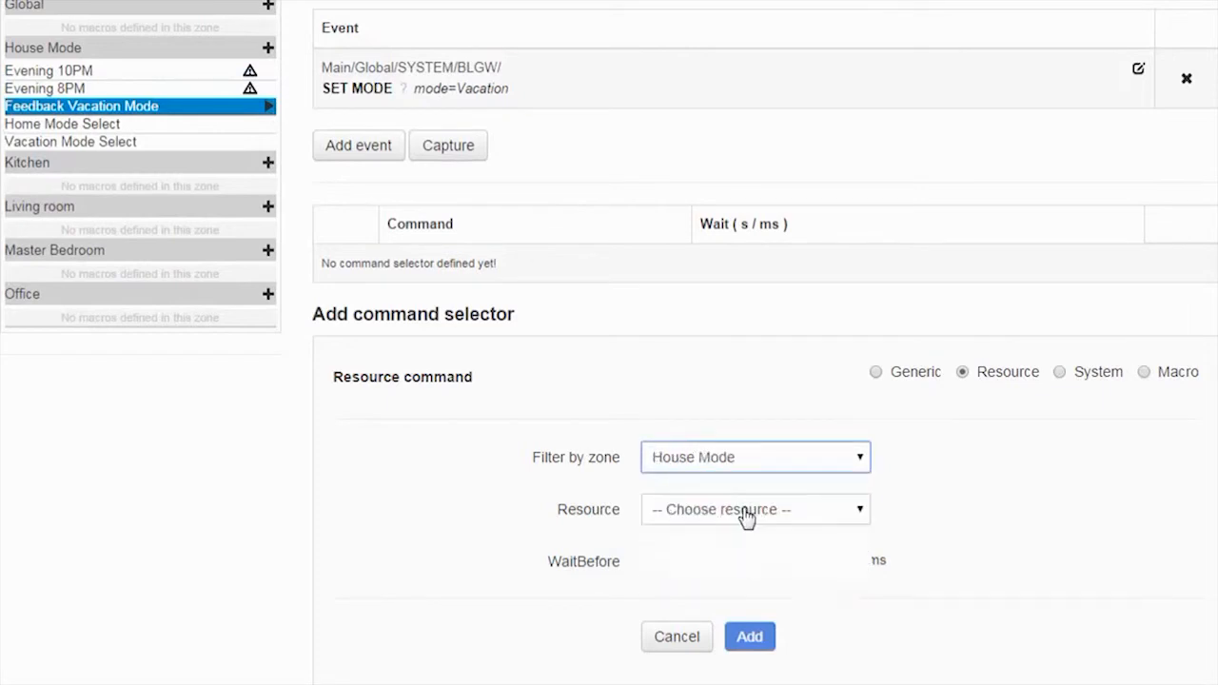
pyautogui.click(742, 514)
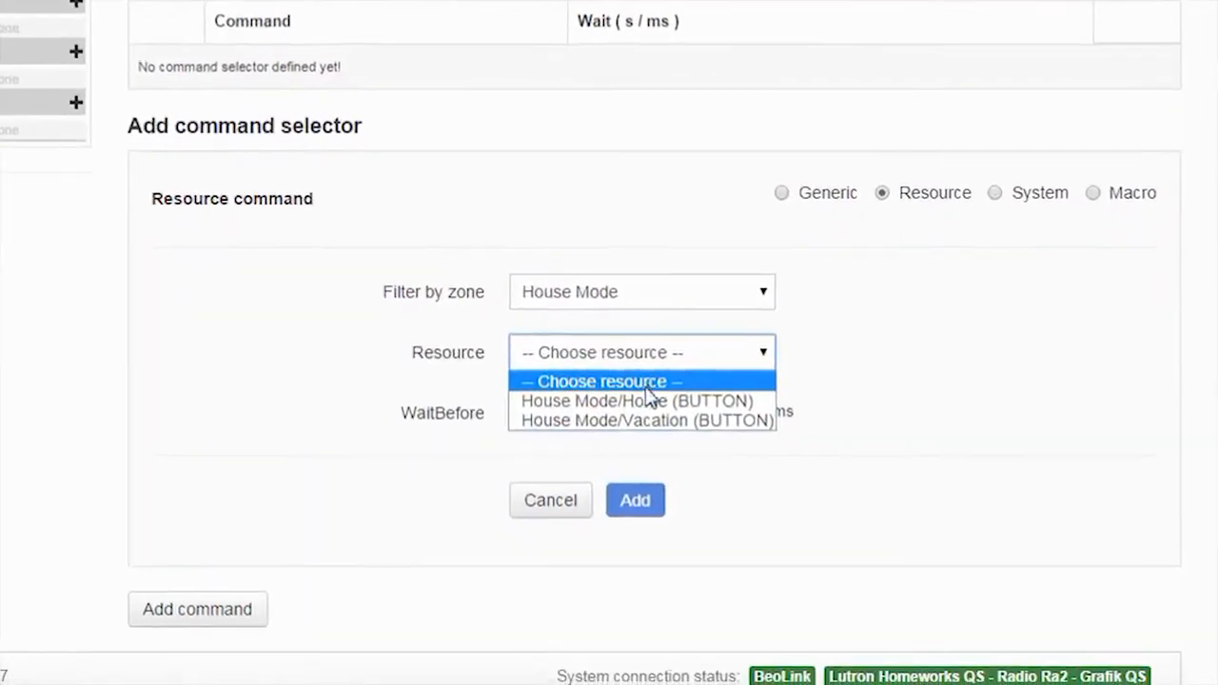
pyautogui.click(647, 401)
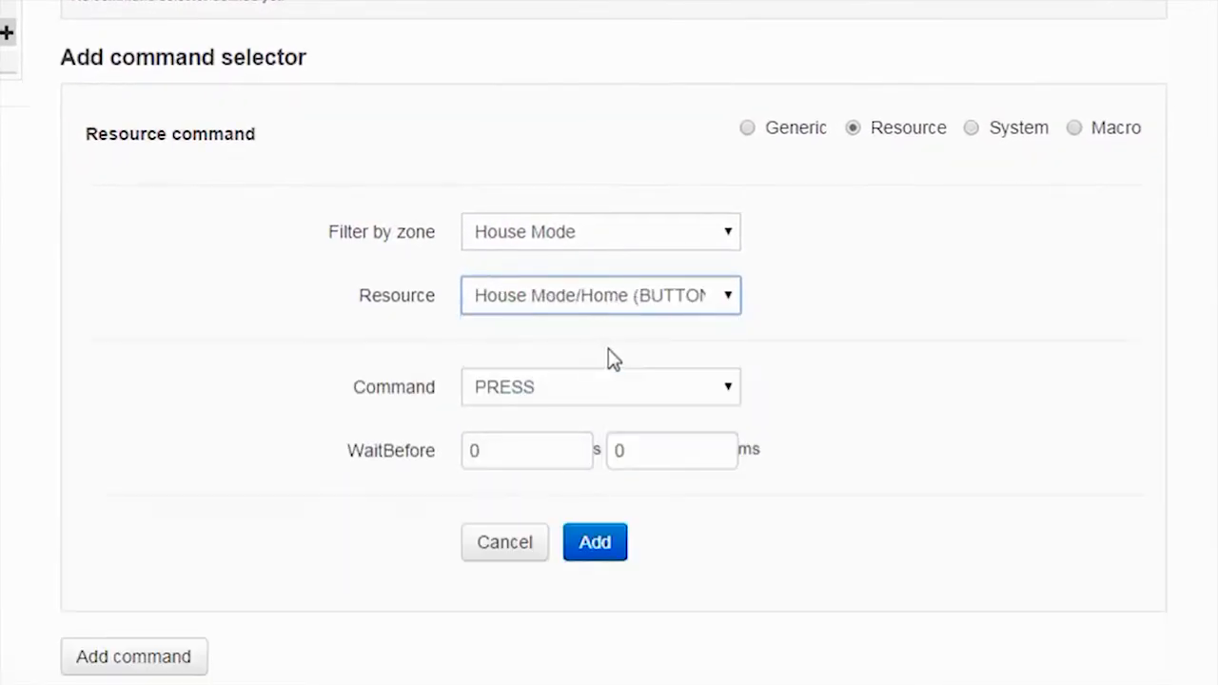
# Choose _SET STATE with STATE 0 for the Home button and add the command to the macro
pyautogui.click(582, 403)
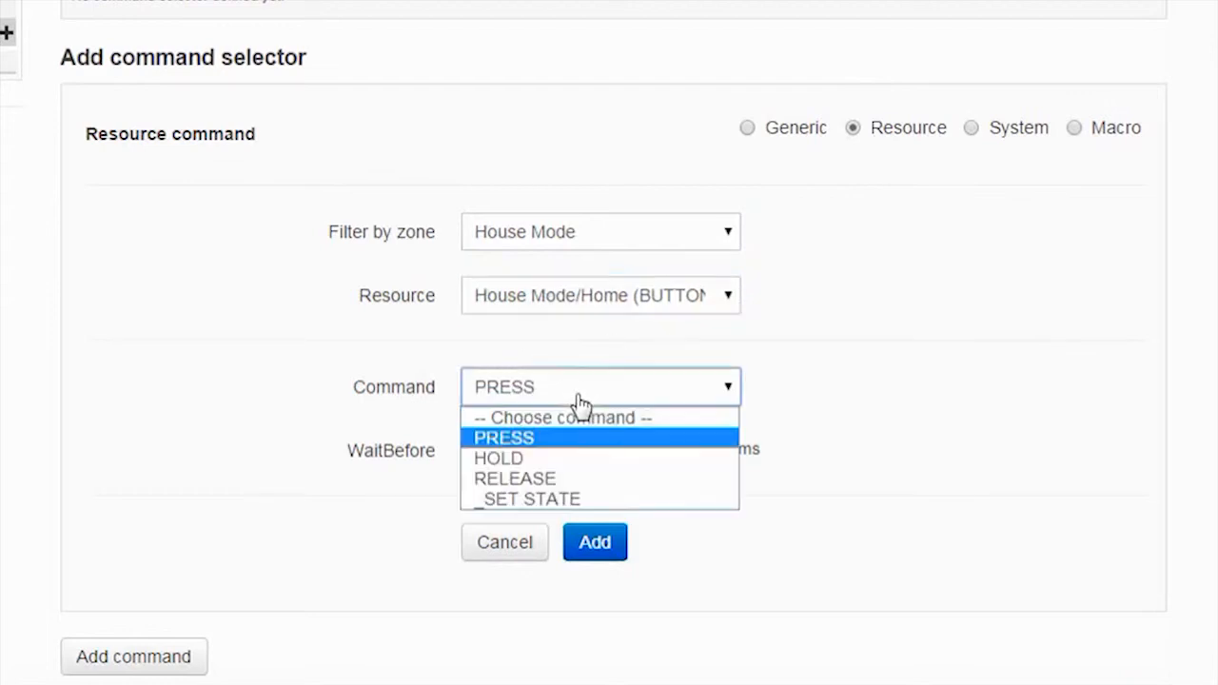
pyautogui.click(557, 502)
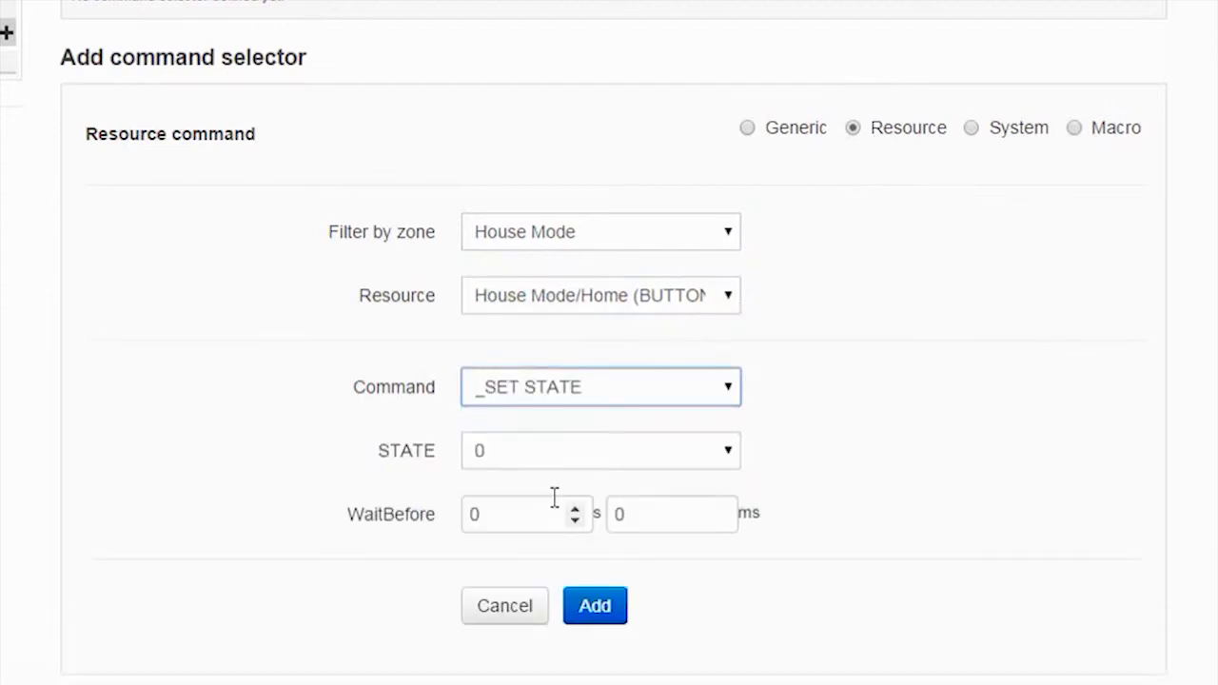
pyautogui.click(504, 466)
pyautogui.click(509, 466)
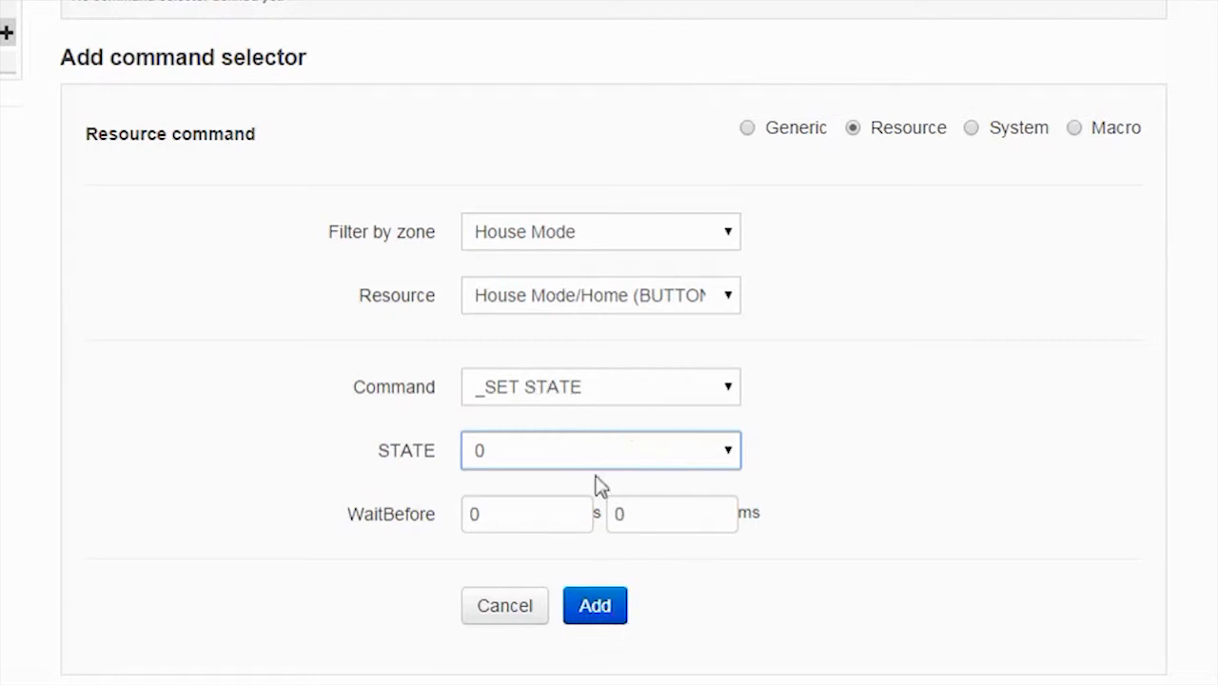
pyautogui.click(597, 611)
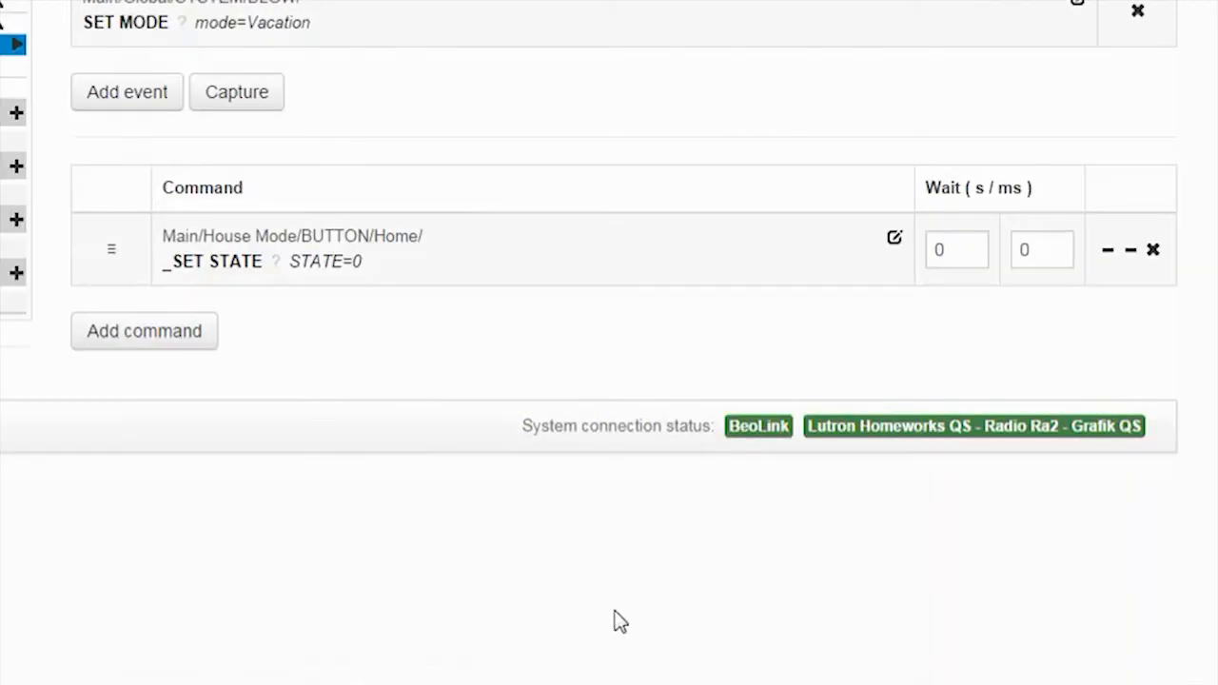
# Add a second _SET STATE command for the House Mode/Vacation button with STATE 1
pyautogui.click(138, 340)
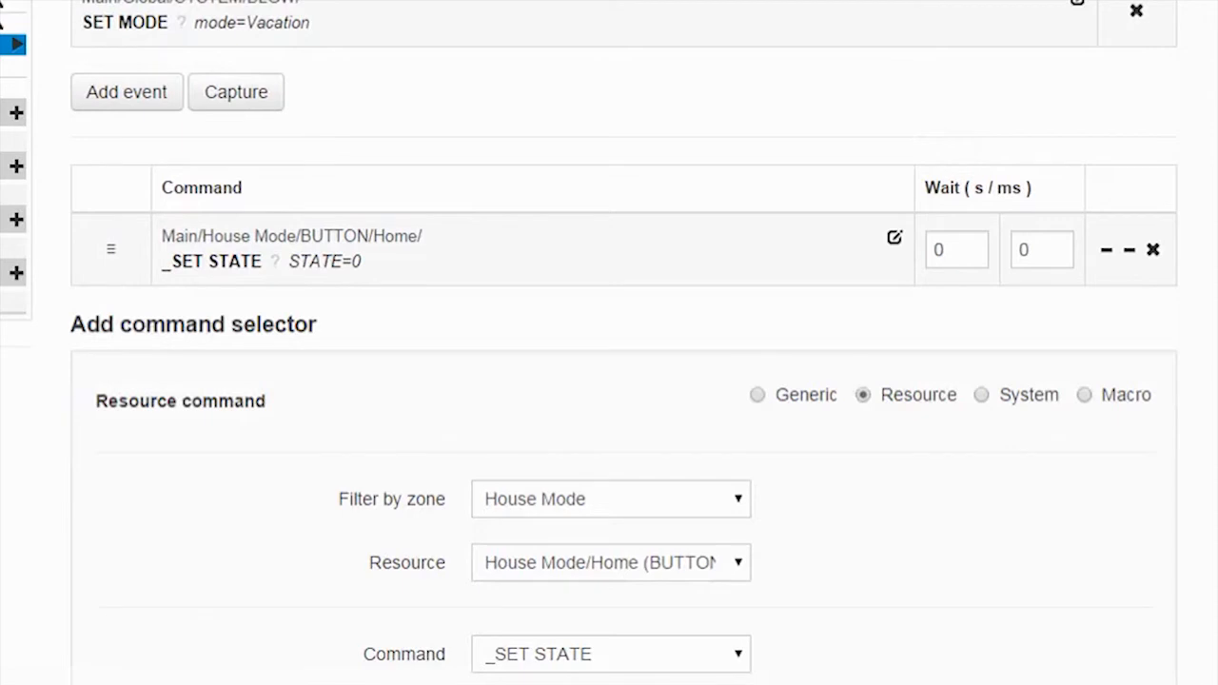
pyautogui.scroll(-4, 775, 253)
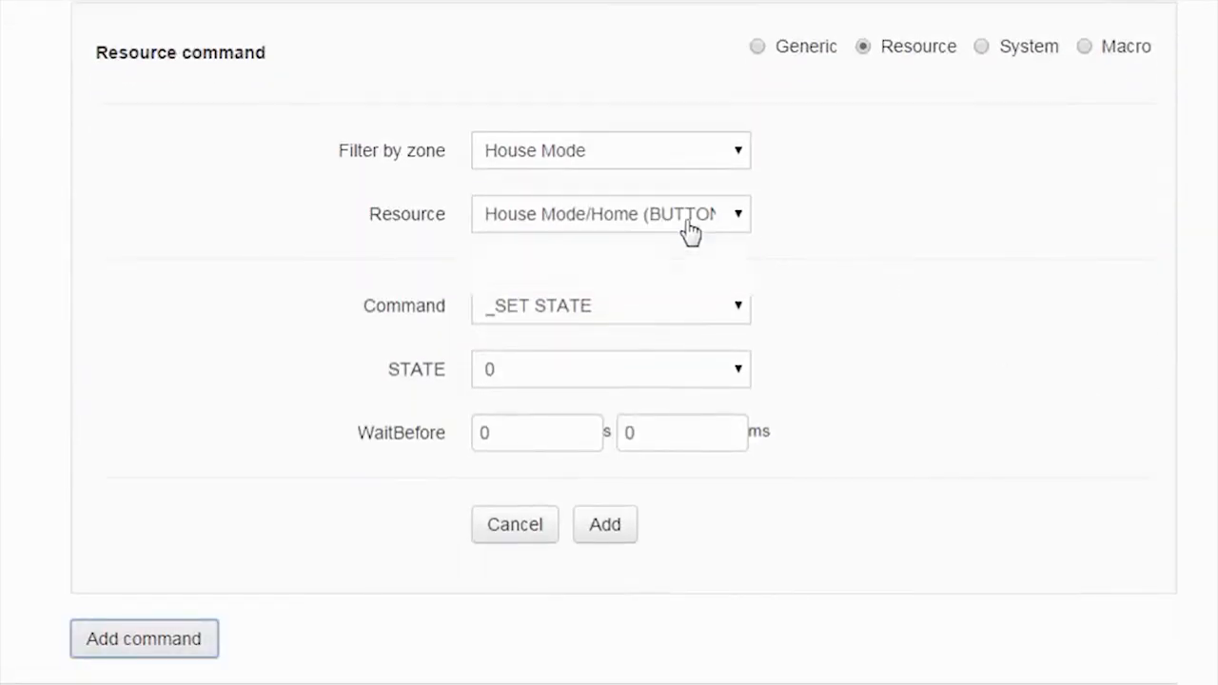
pyautogui.click(690, 231)
pyautogui.click(688, 282)
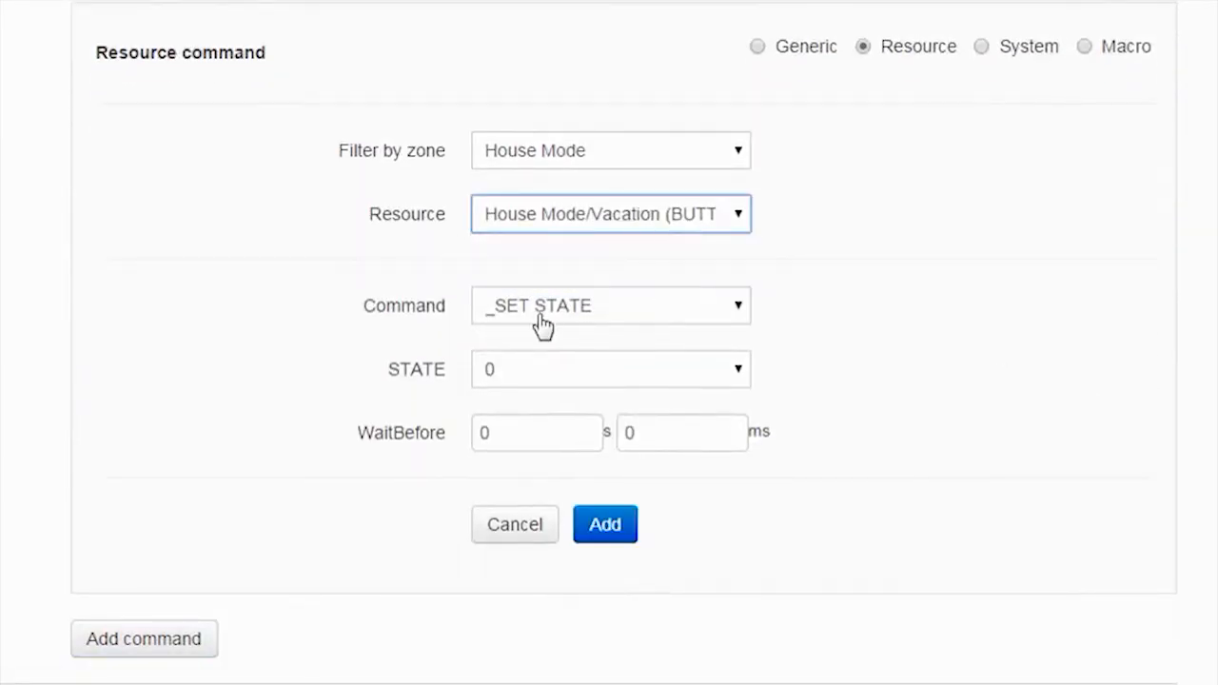
pyautogui.click(518, 378)
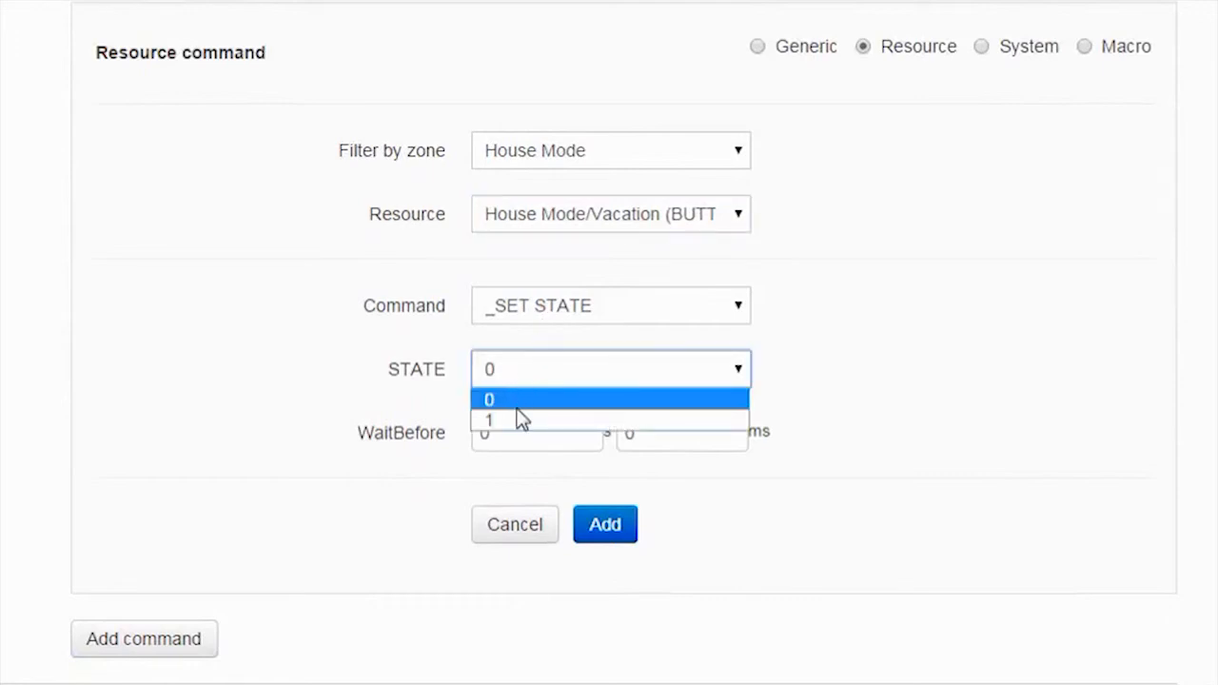
pyautogui.click(521, 420)
pyautogui.click(609, 526)
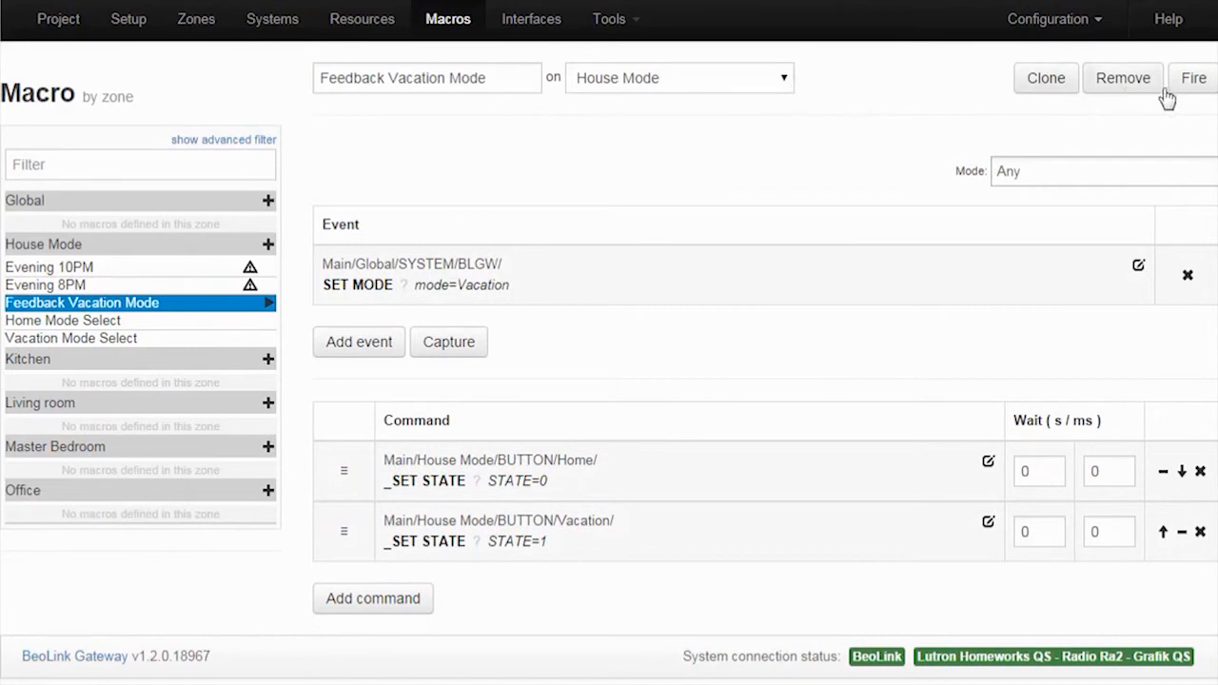
# Clone the Feedback Vacation Mode macro and rename the copy Feedback Home Mode
pyautogui.click(1031, 84)
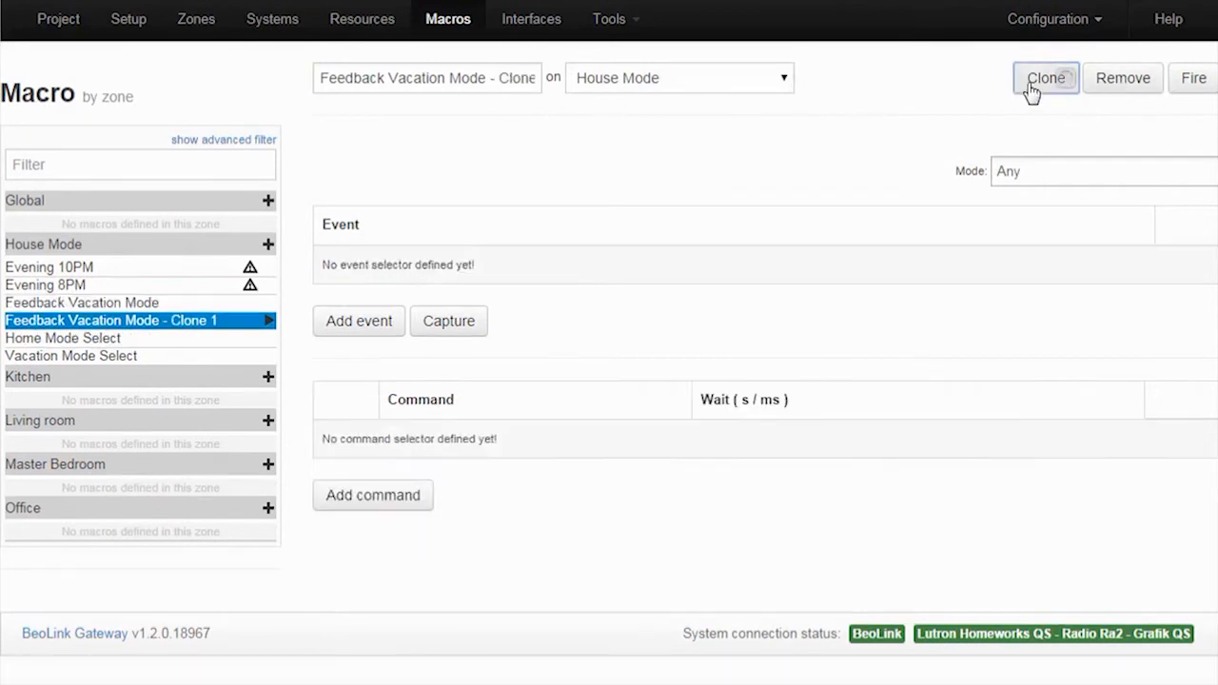
pyautogui.click(445, 79)
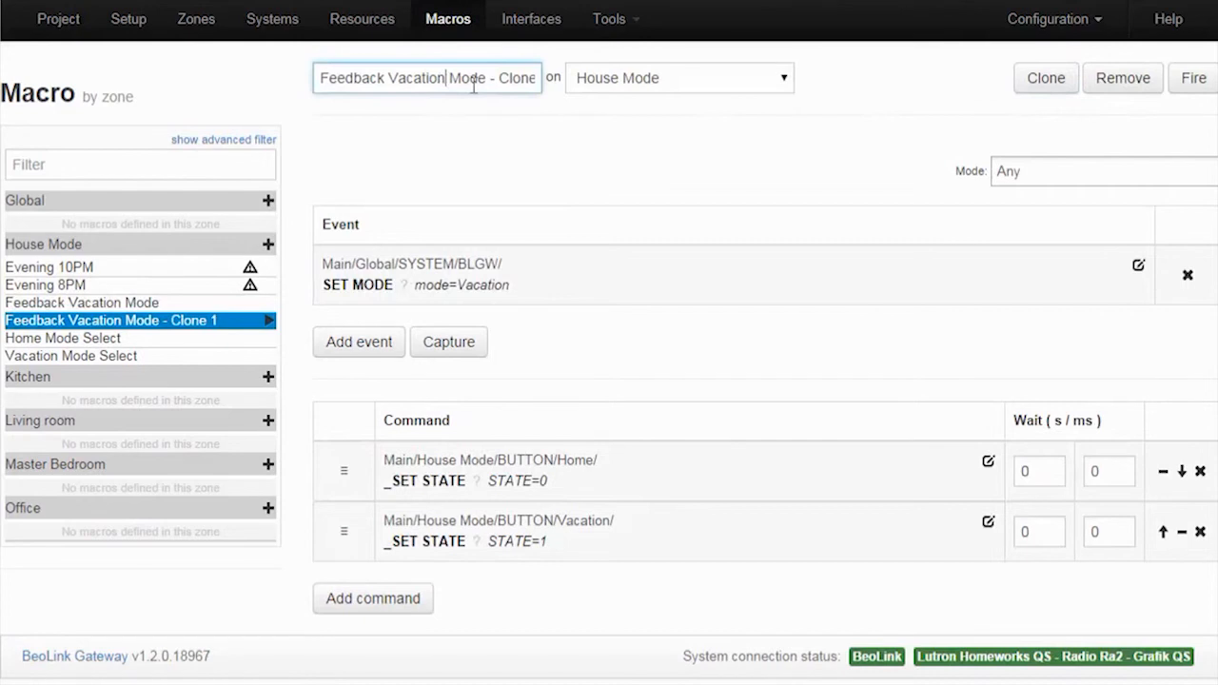
pyautogui.press('BackSpace')
pyautogui.press('BackSpace')
pyautogui.press('BackSpace')
pyautogui.press('BackSpace')
pyautogui.press('BackSpace')
pyautogui.press('BackSpace')
pyautogui.press('BackSpace')
pyautogui.press('BackSpace')
pyautogui.write('Home')
pyautogui.press('BackSpace')
pyautogui.press('BackSpace')
pyautogui.press('BackSpace')
pyautogui.press('BackSpace')
pyautogui.press('BackSpace')
pyautogui.press('BackSpace')
pyautogui.press('BackSpace')
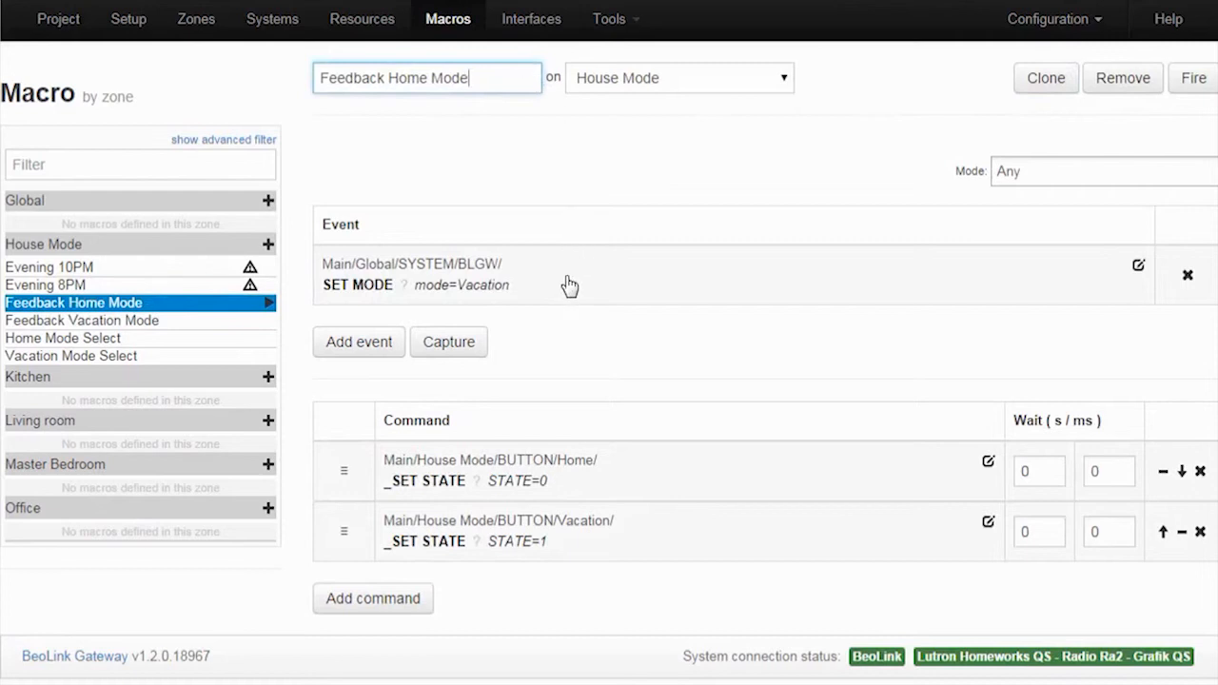
pyautogui.click(557, 337)
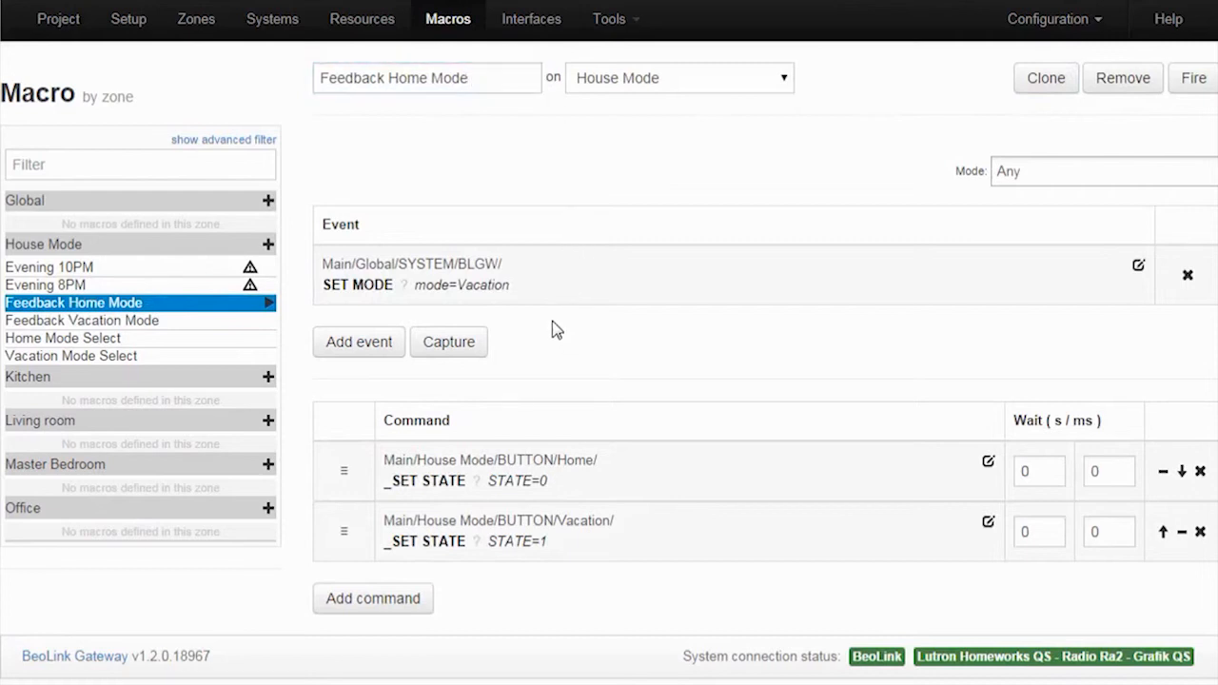
# Set the mode of the Feedback Home Mode macro's SET MODE event to Home
pyautogui.click(542, 273)
pyautogui.doubleClick(717, 559)
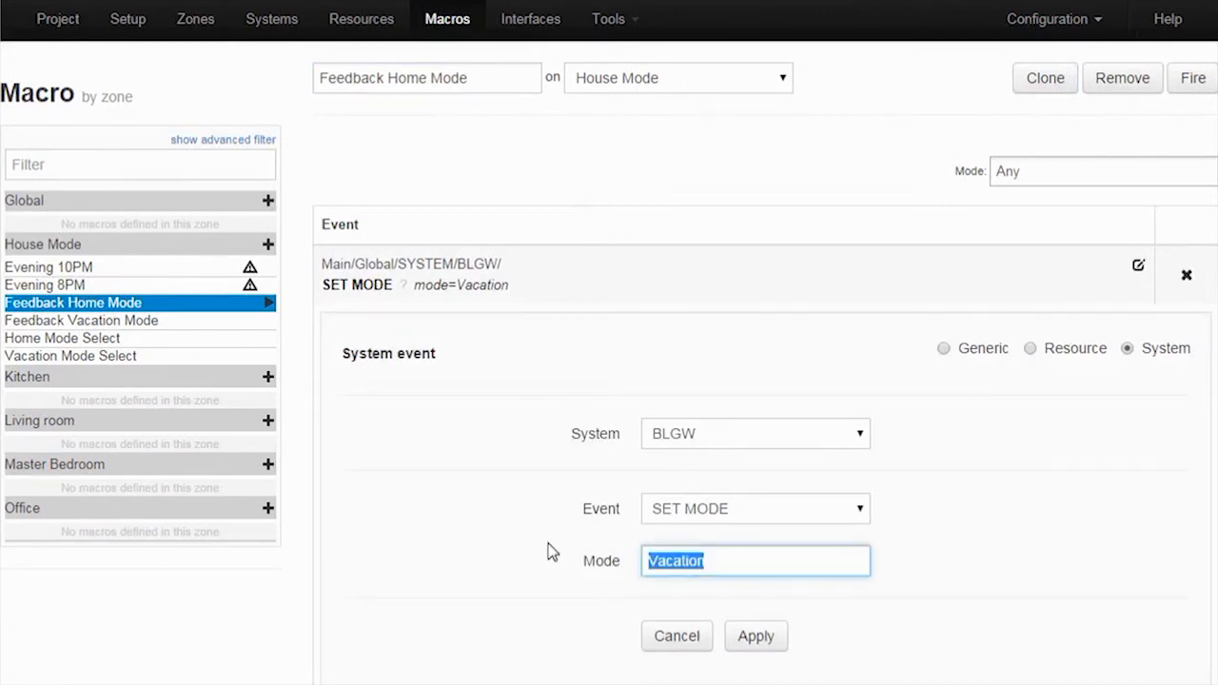
pyautogui.write('Home')
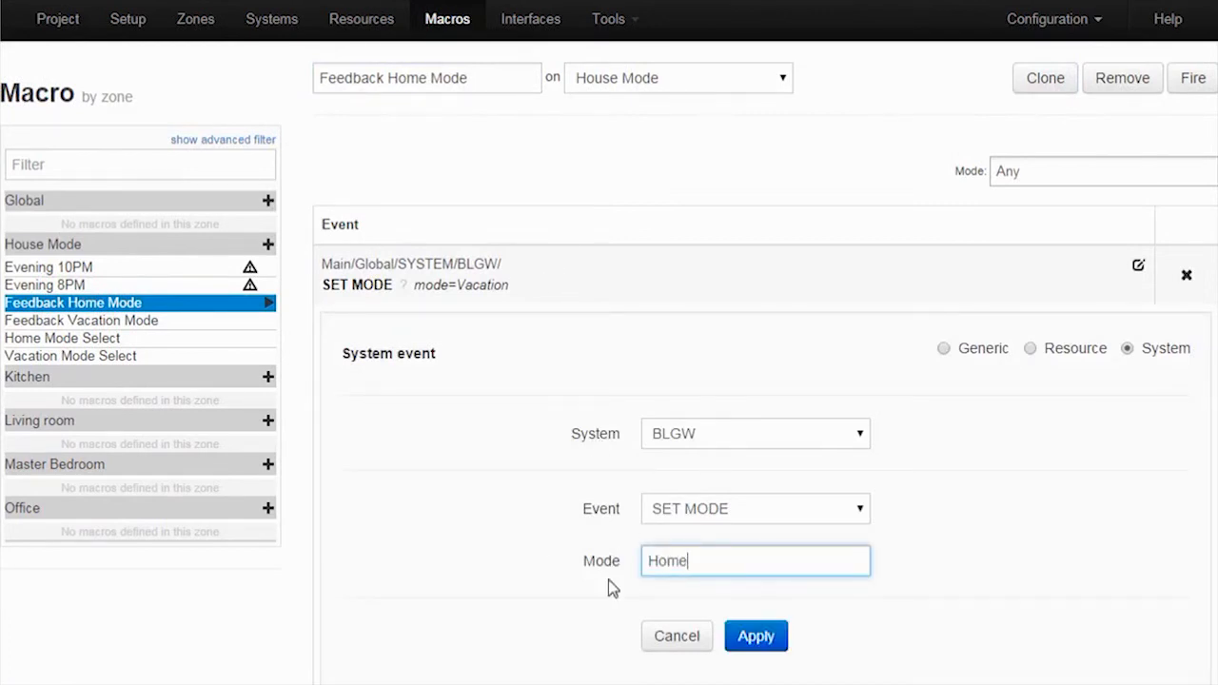
pyautogui.click(755, 637)
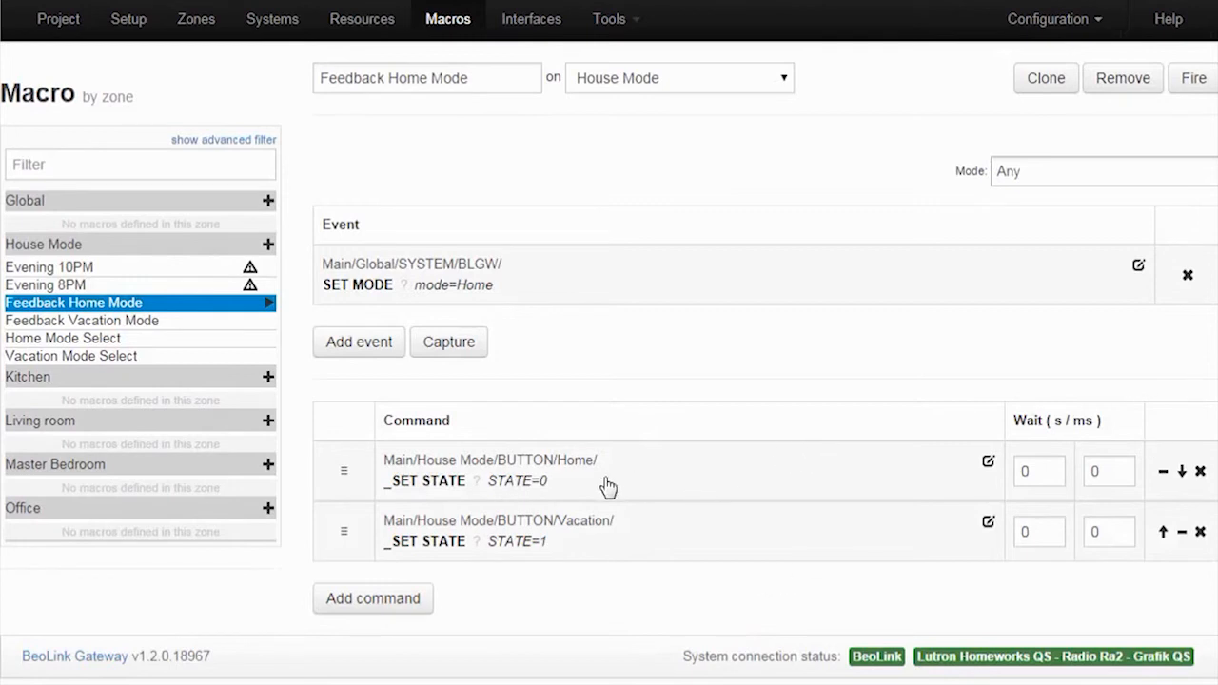
# Move the Vacation button command above the Home button command and set its STATE to 0
pyautogui.moveTo(343, 532); pyautogui.dragTo(343, 483)
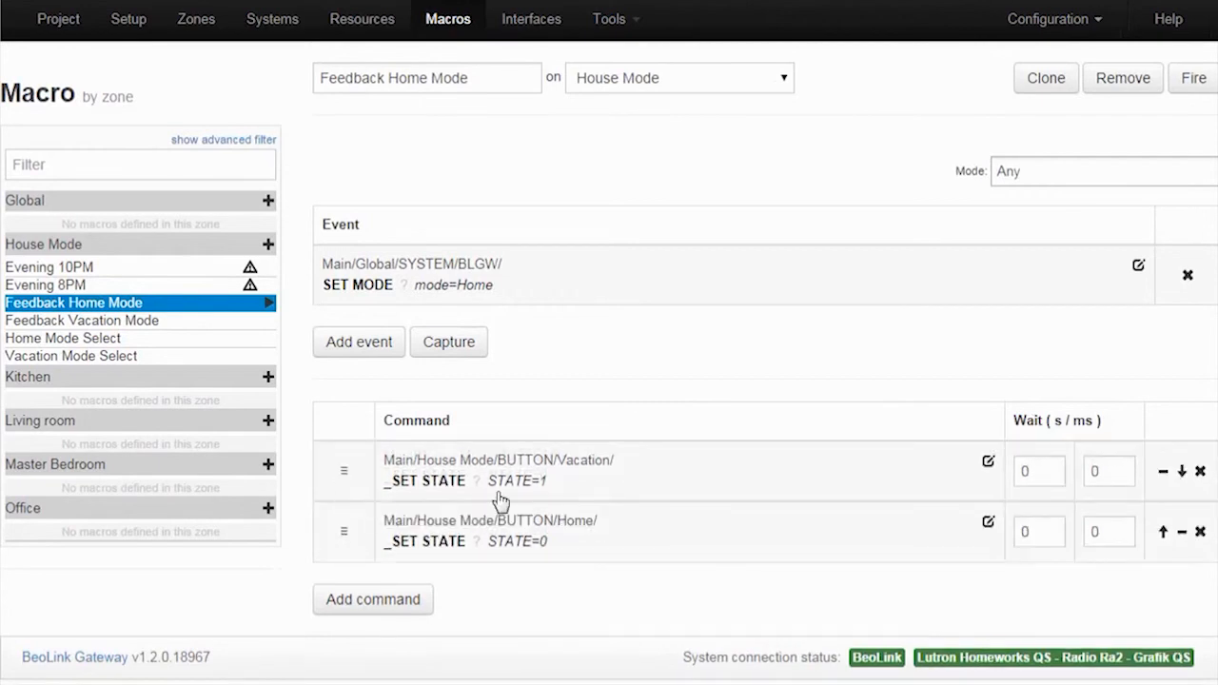
pyautogui.click(565, 480)
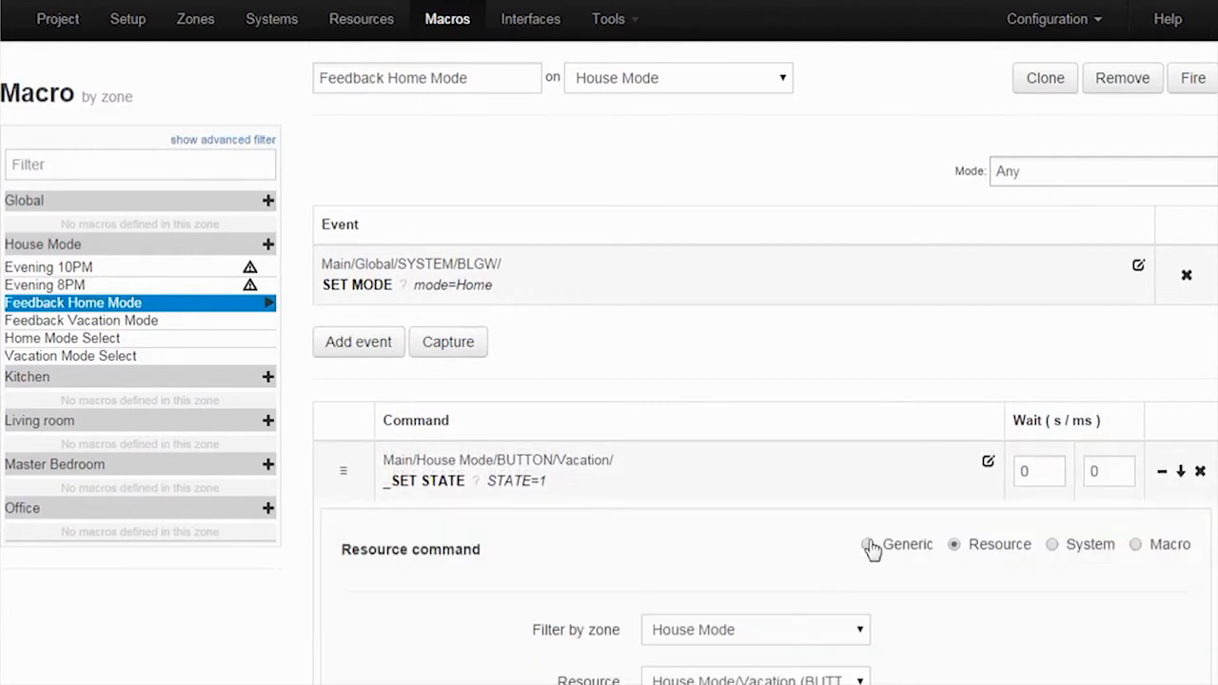
pyautogui.scroll(-3, 609, 342)
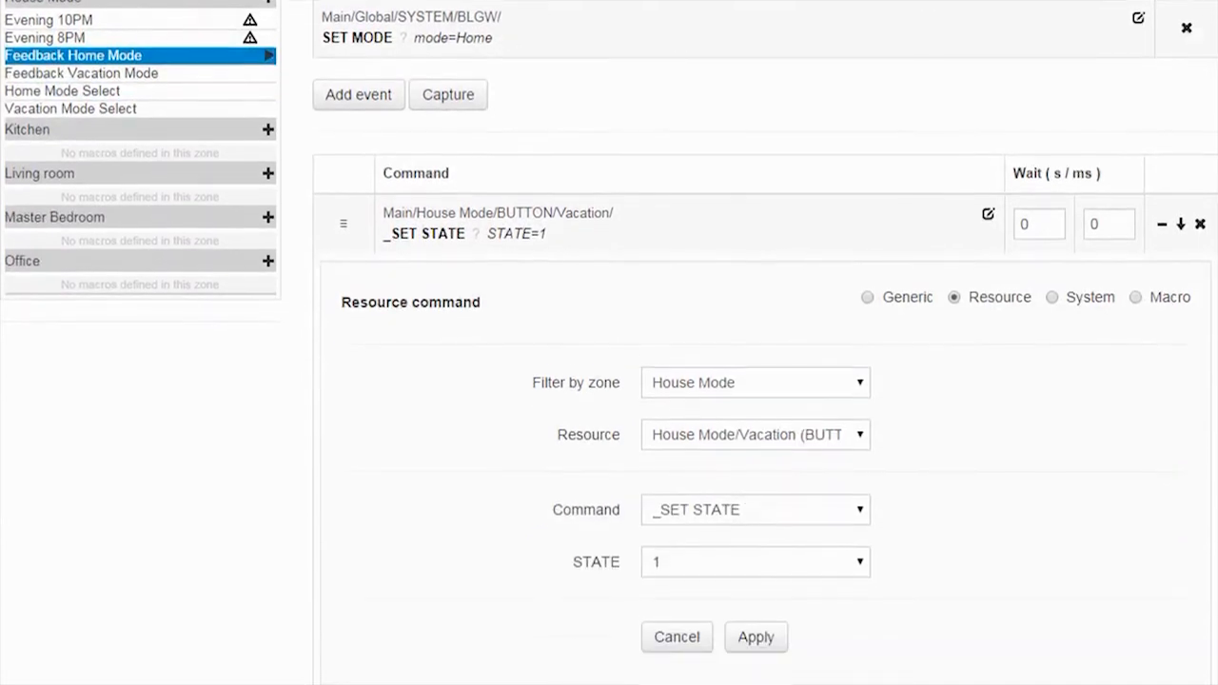
pyautogui.click(861, 557)
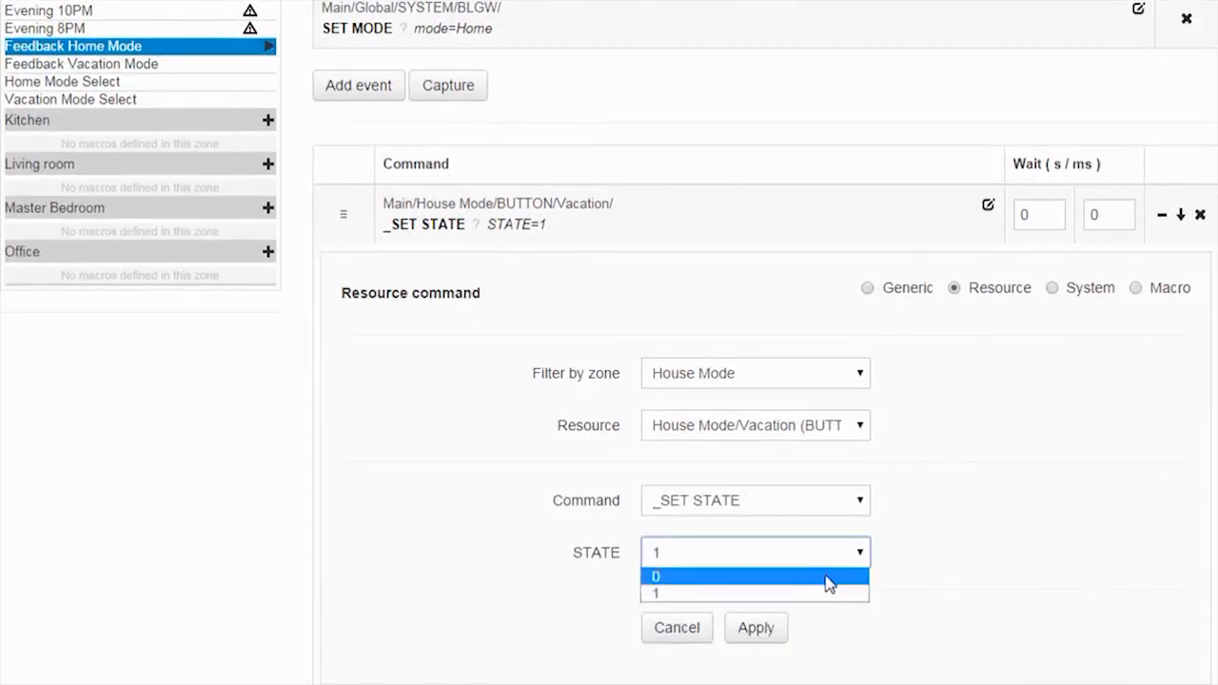
pyautogui.click(824, 575)
pyautogui.click(756, 628)
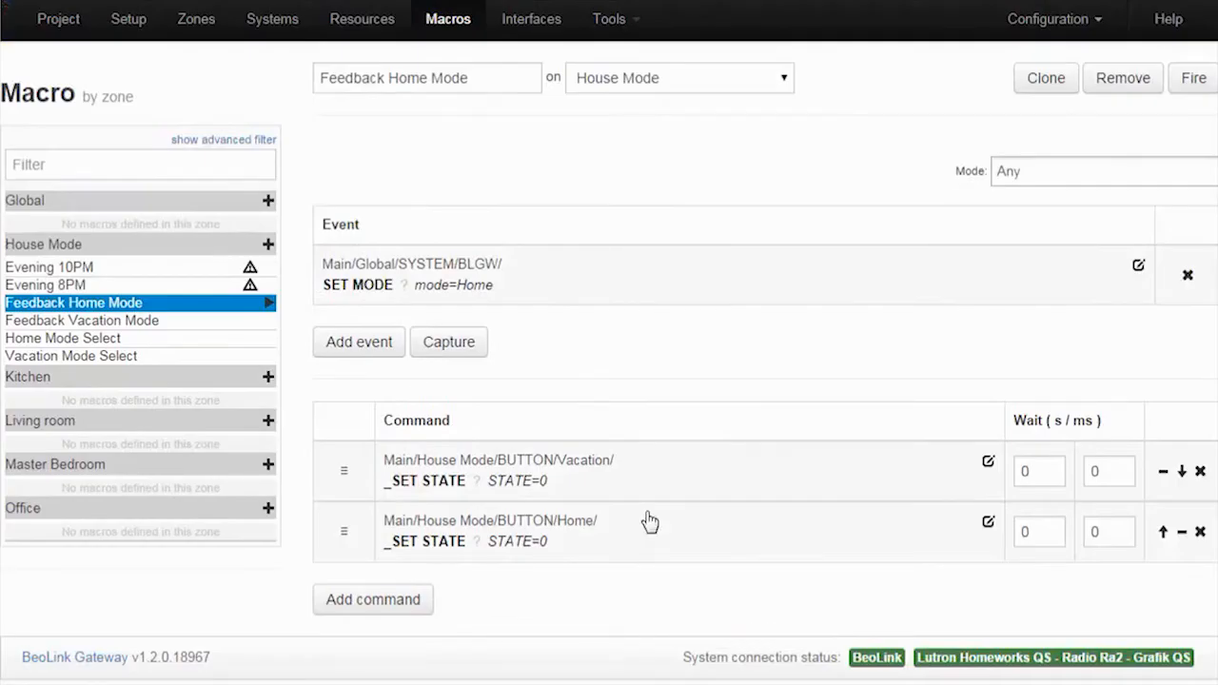
# Set the STATE of the Home button's _SET STATE command in the Feedback Home Mode macro to 1
pyautogui.click(539, 539)
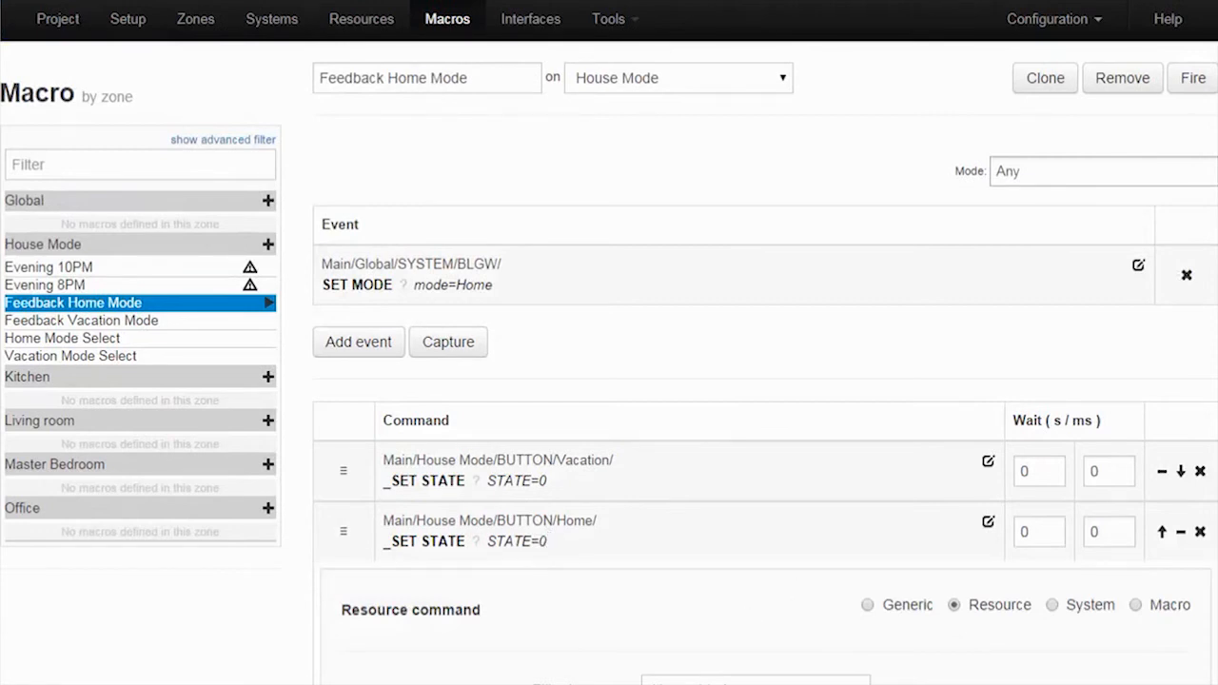
pyautogui.scroll(-3, 609, 344)
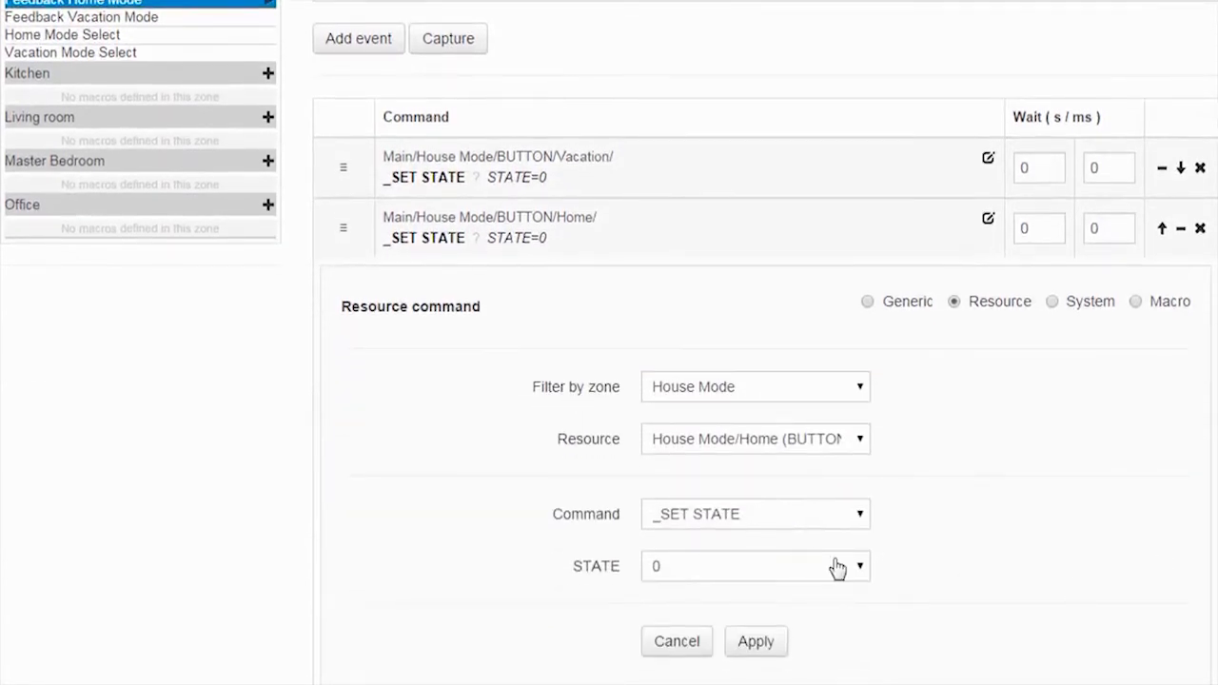
pyautogui.click(780, 569)
pyautogui.click(726, 607)
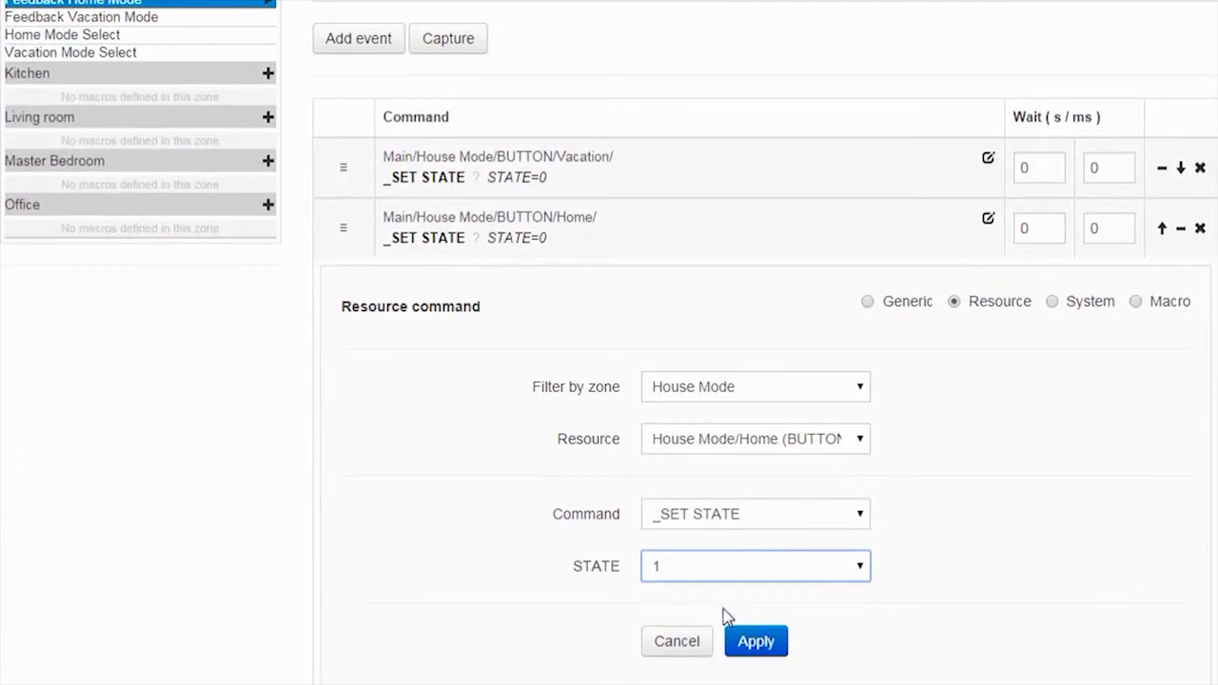
pyautogui.click(749, 645)
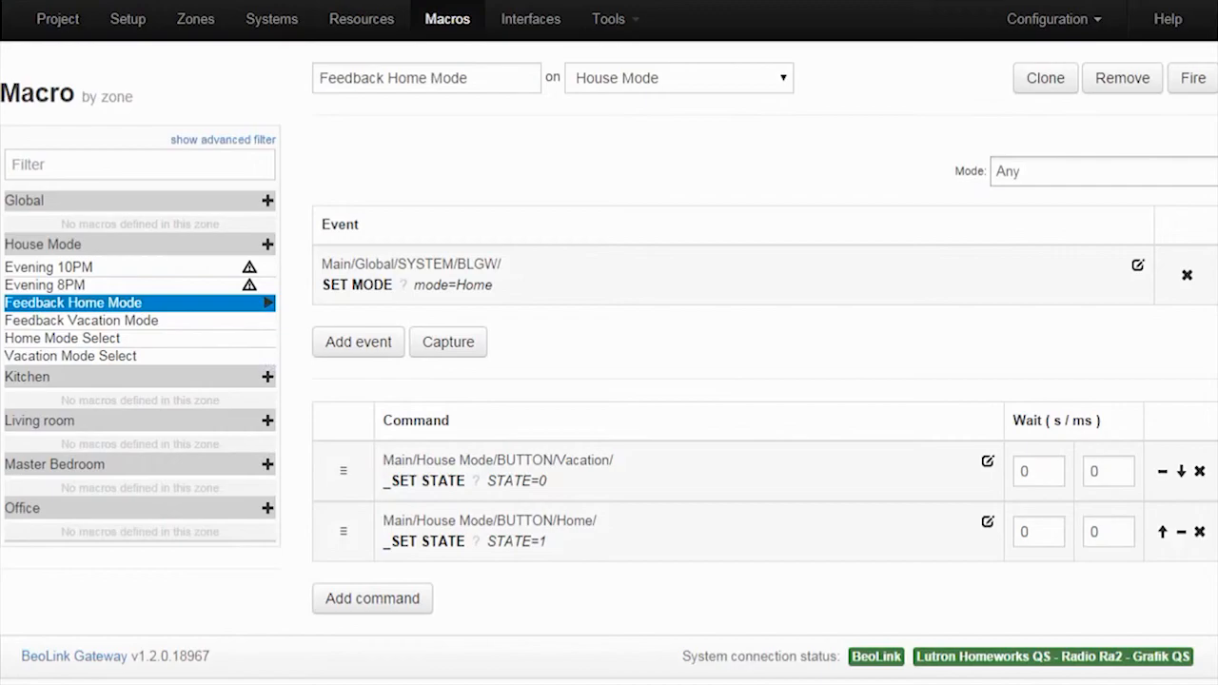
pyautogui.click(316, 31)
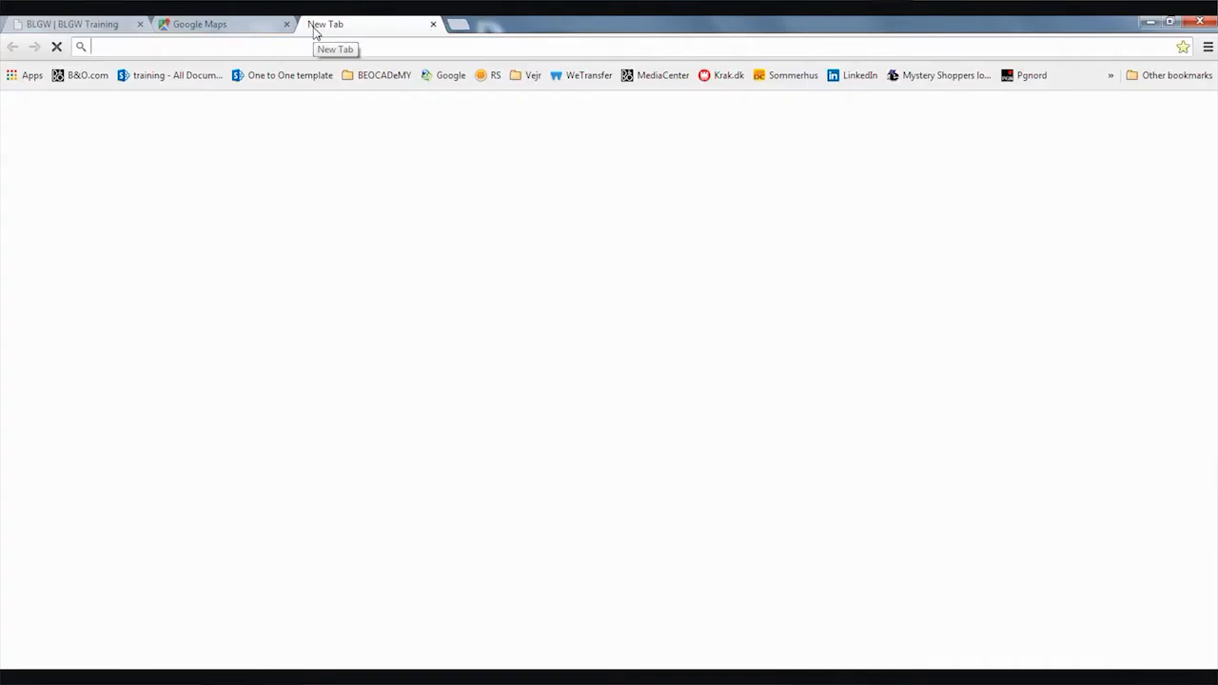
pyautogui.write('http:')
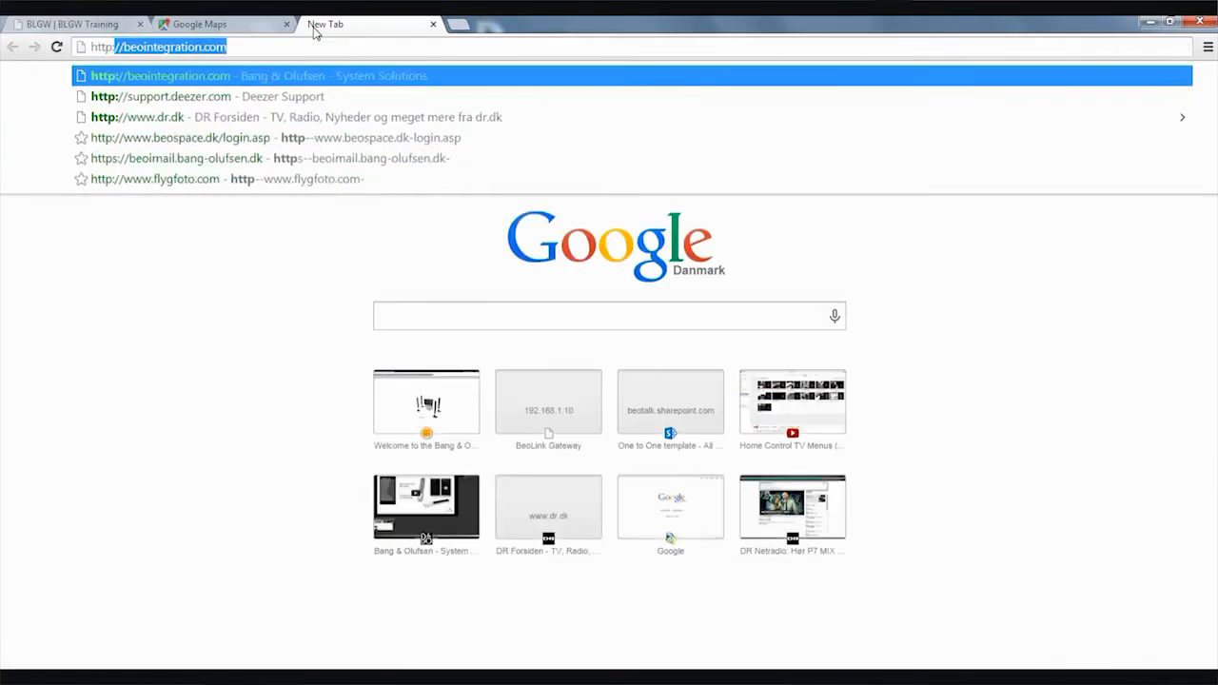
pyautogui.write('//')
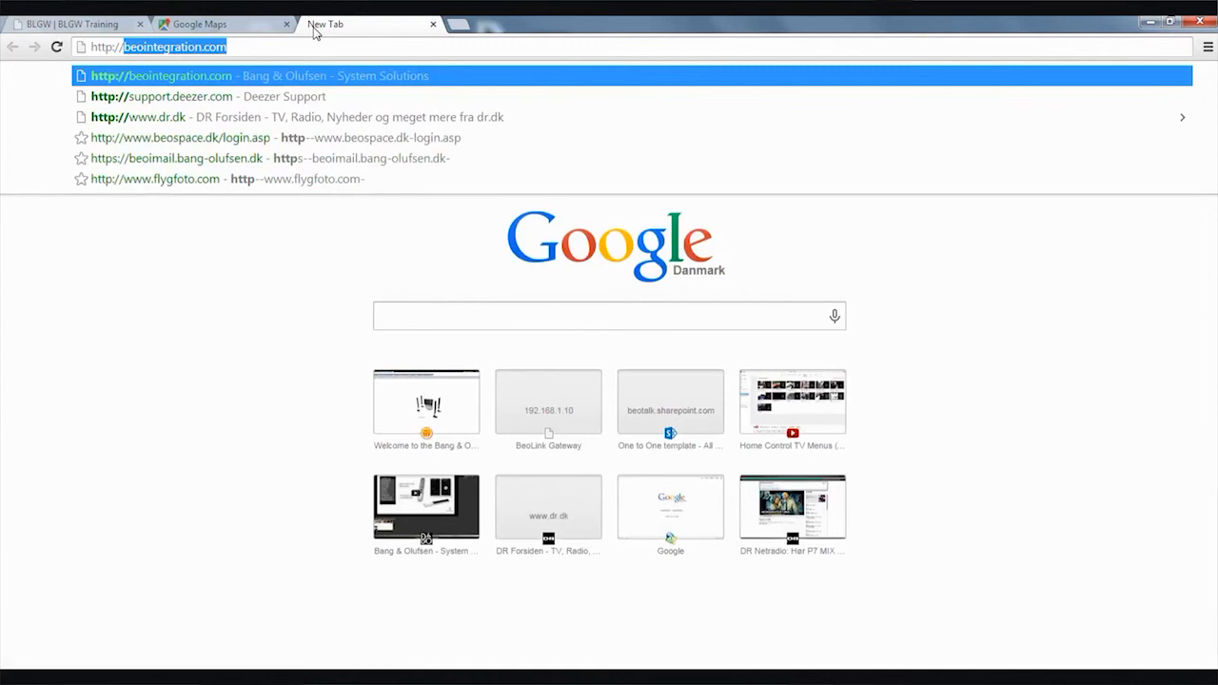
pyautogui.write('192.168.1.10')
pyautogui.press('Return')
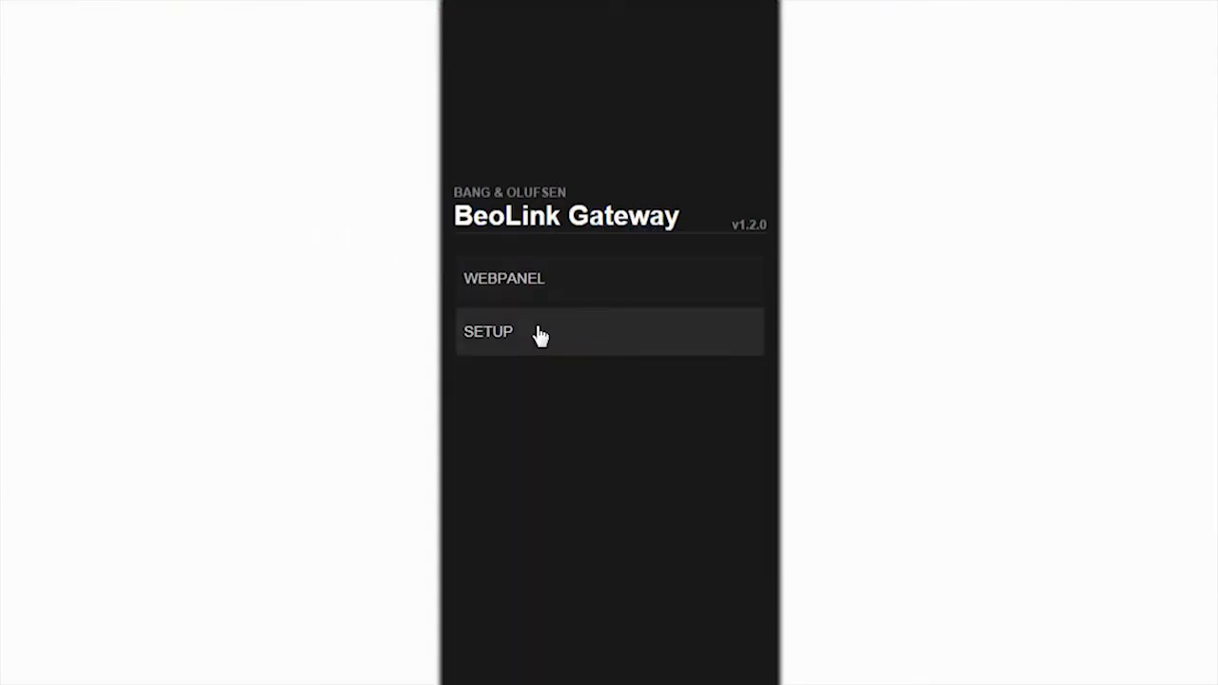
# Open the gateway's web panel and test the House Mode buttons by activating Vacation and then Home
pyautogui.click(502, 280)
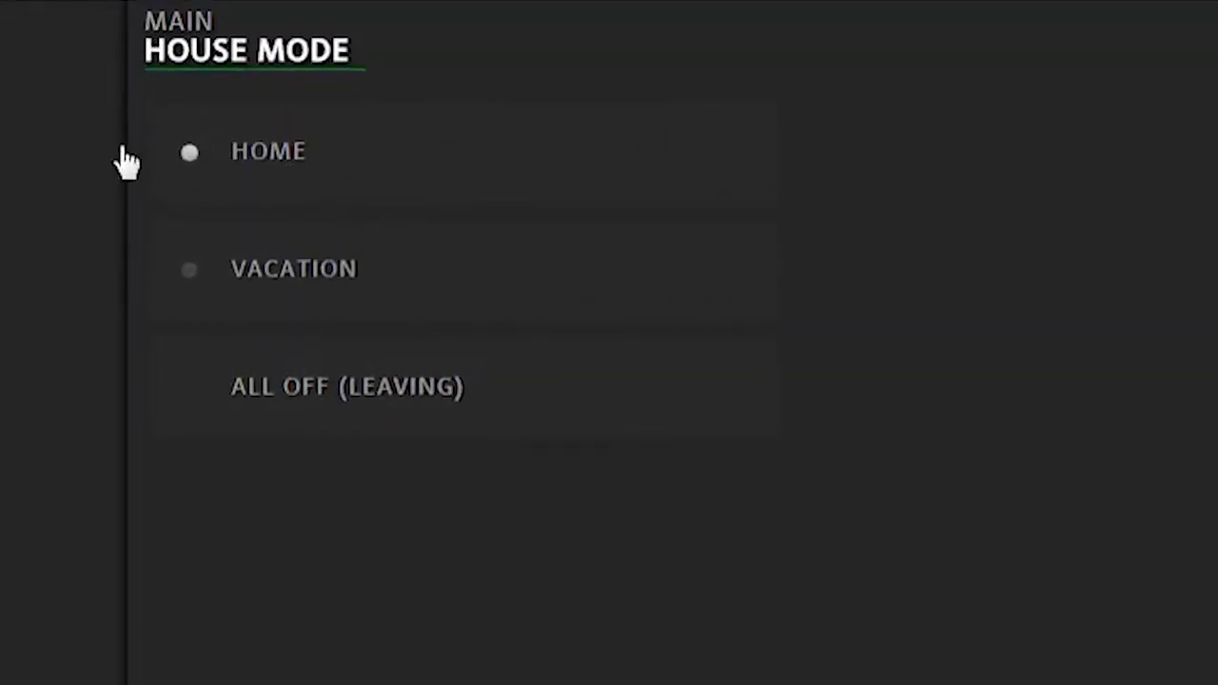
pyautogui.click(326, 295)
pyautogui.click(299, 181)
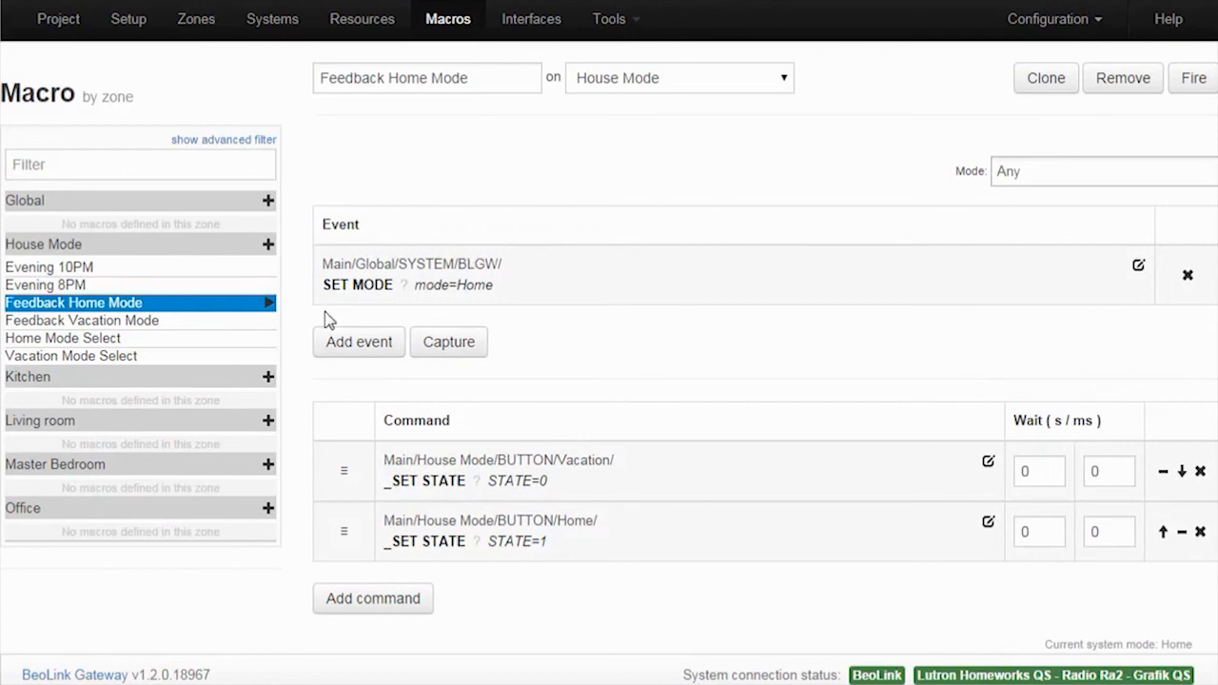
# Review the events and commands of the Feedback Vacation Mode, Evening 8PM and Evening 10PM macros
pyautogui.click(172, 330)
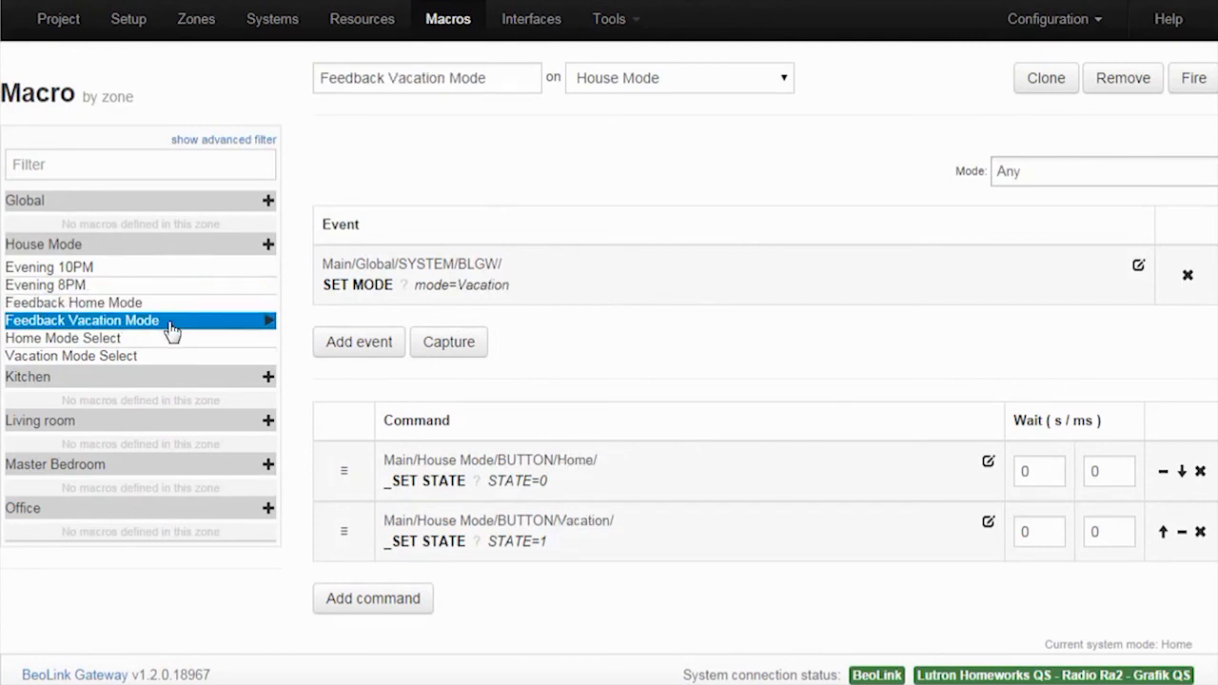
pyautogui.click(86, 270)
pyautogui.click(92, 289)
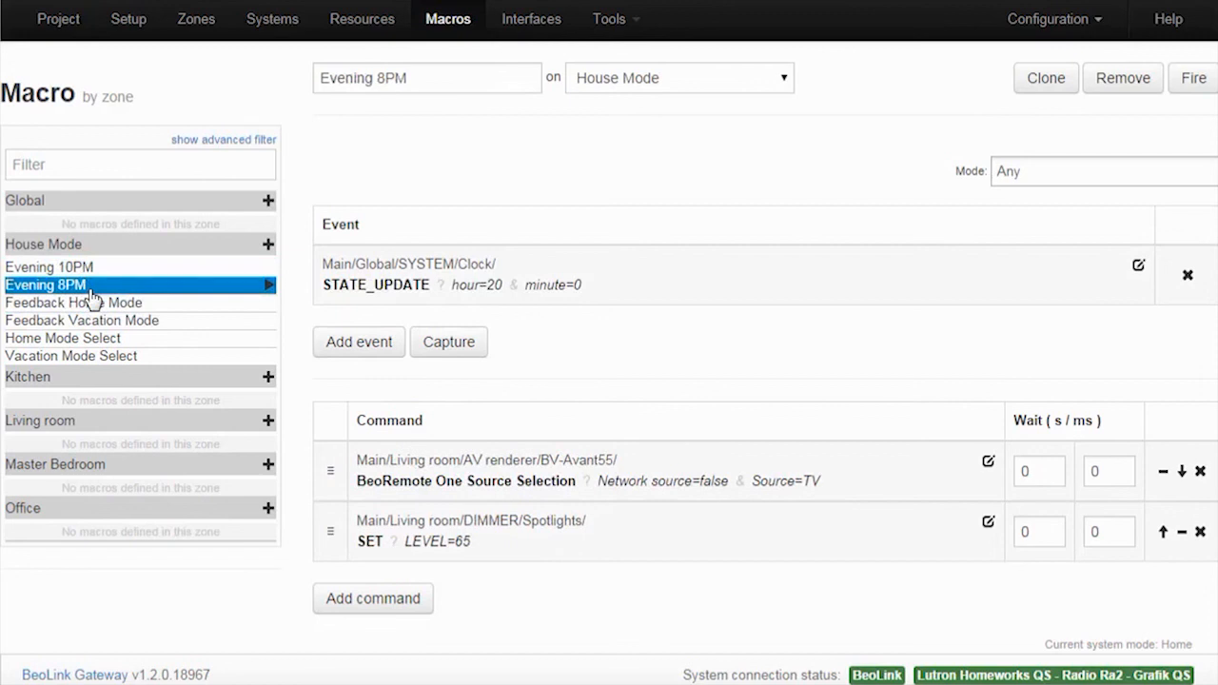
pyautogui.click(70, 271)
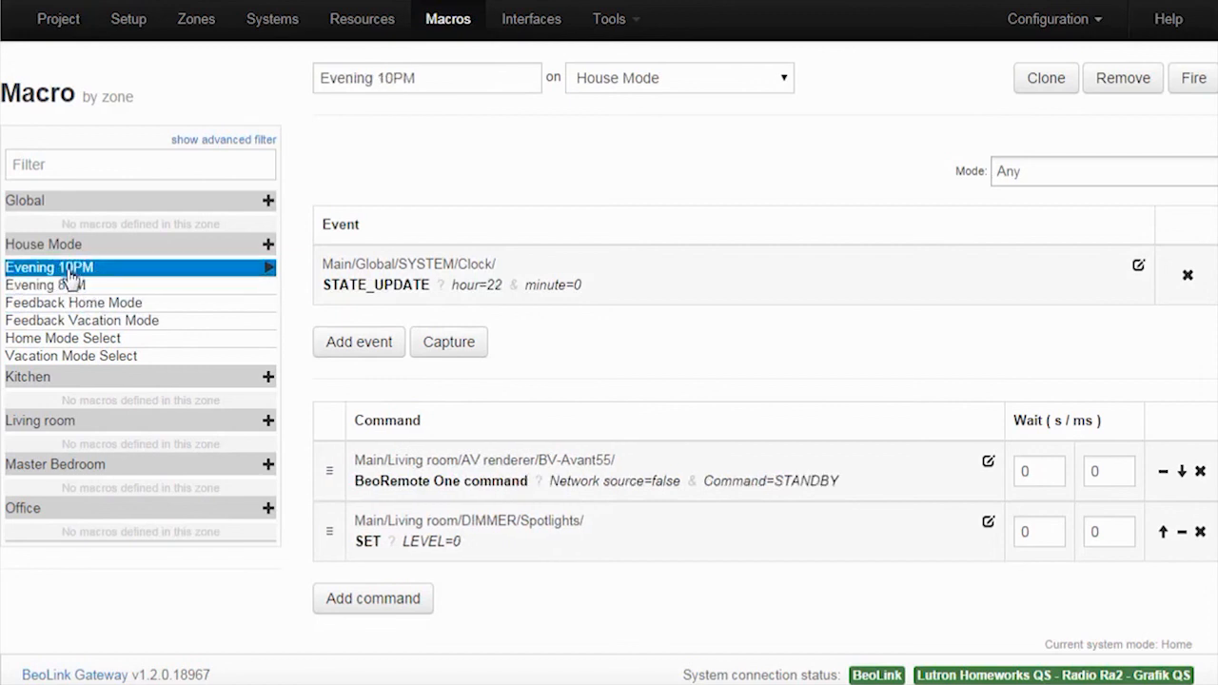